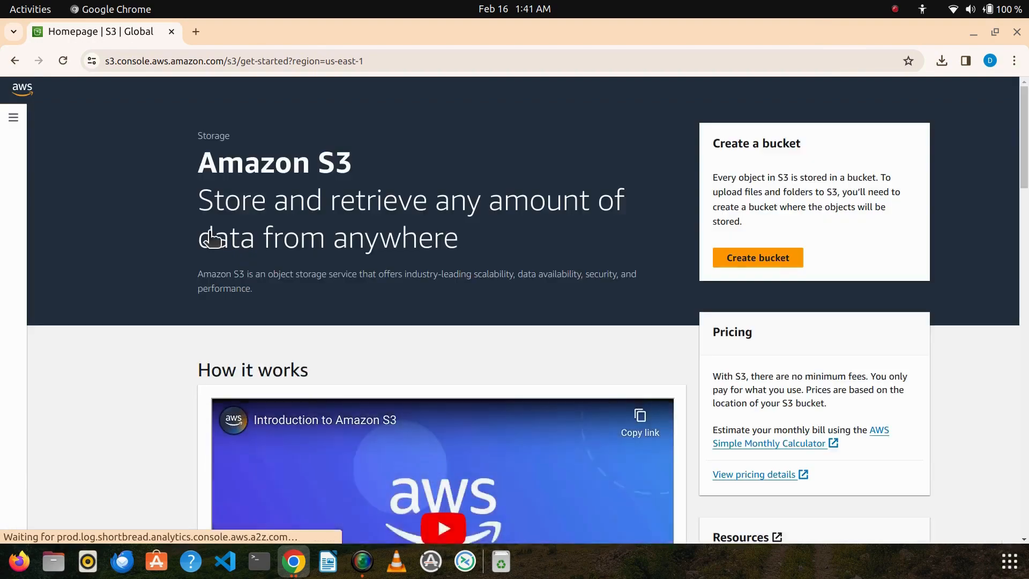
Create a general purpose S3 bucket named devopsninjatech999 with the default settings and open it
click(746, 260)
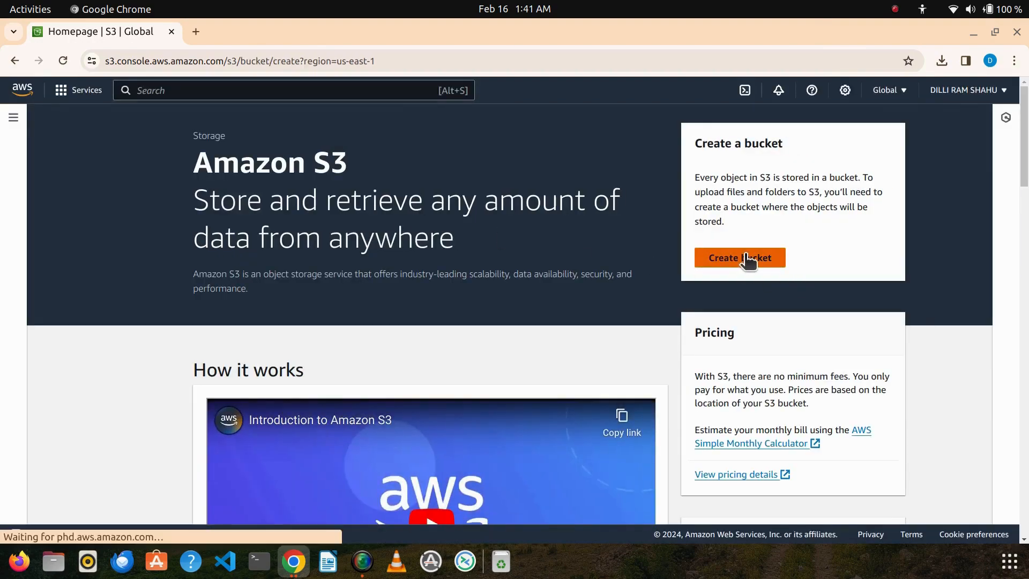
scroll(219, 305, down, 5)
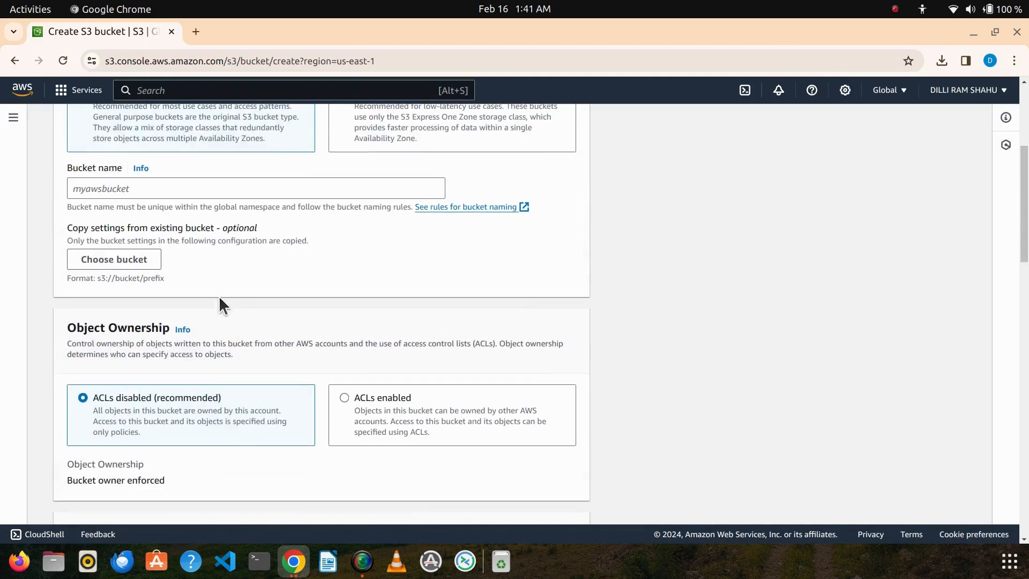
click(173, 194)
text(devopsninjatech999)
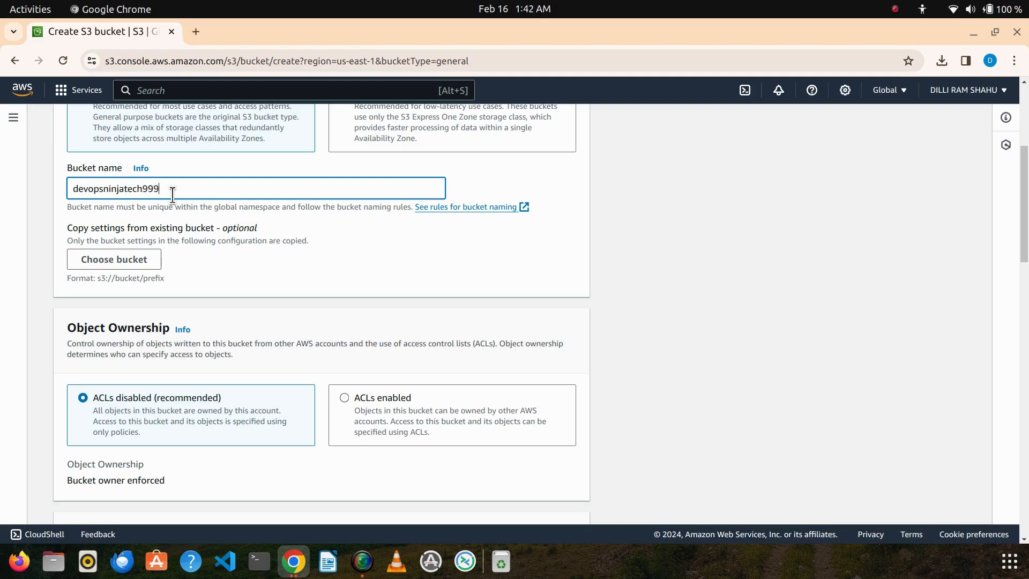
scroll(172, 194, down, 15)
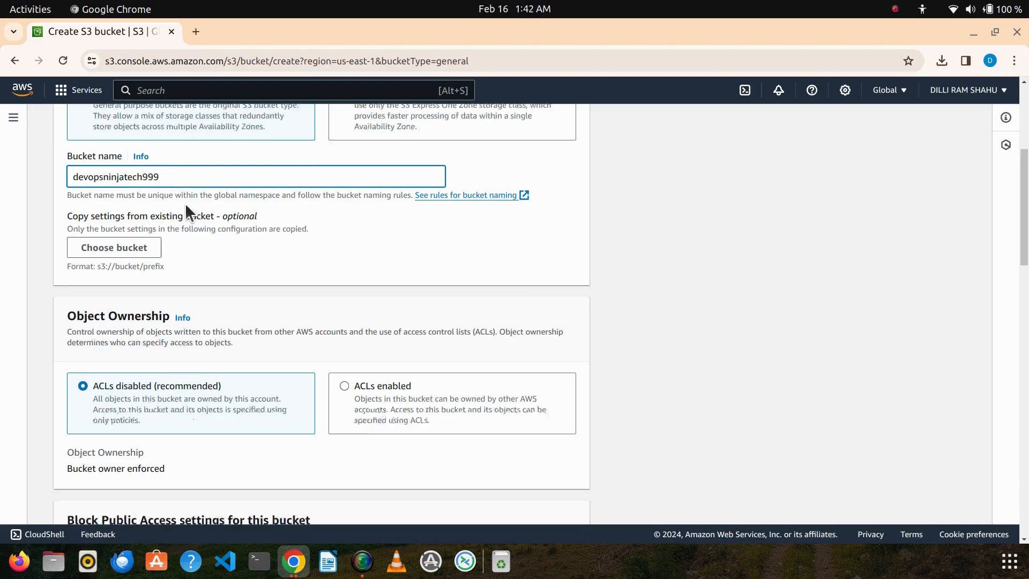
scroll(467, 343, down, 3)
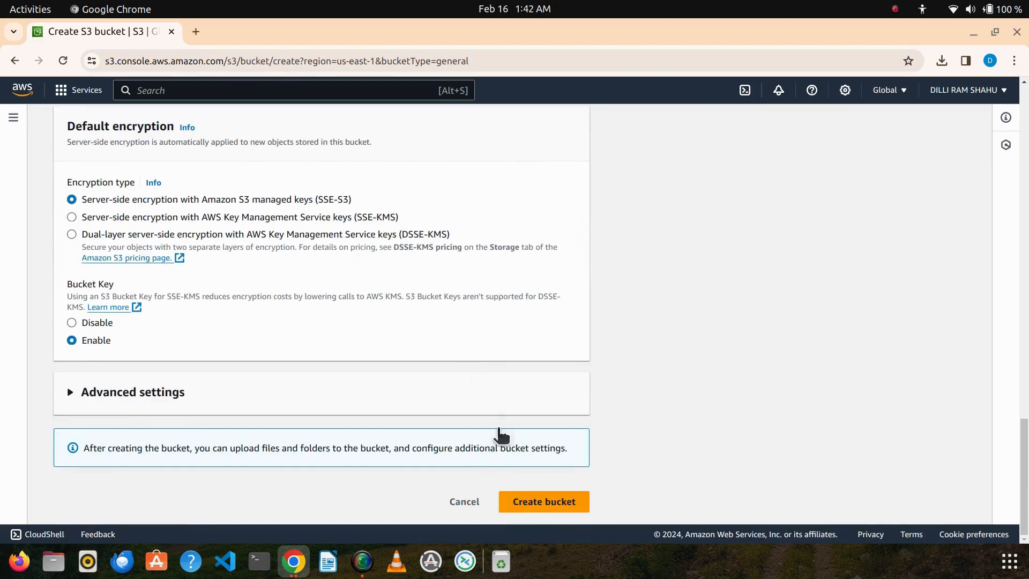
click(527, 501)
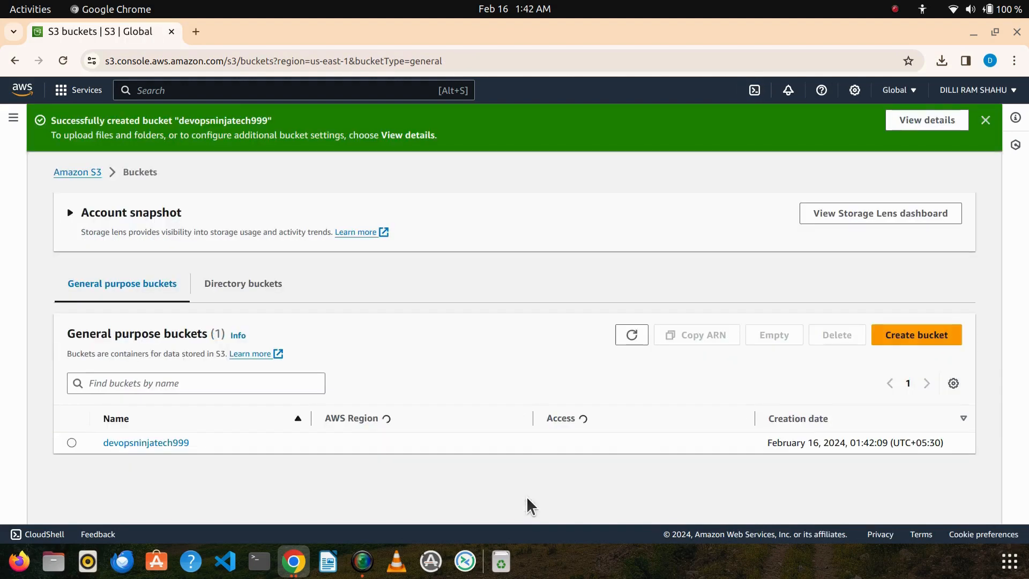
click(154, 442)
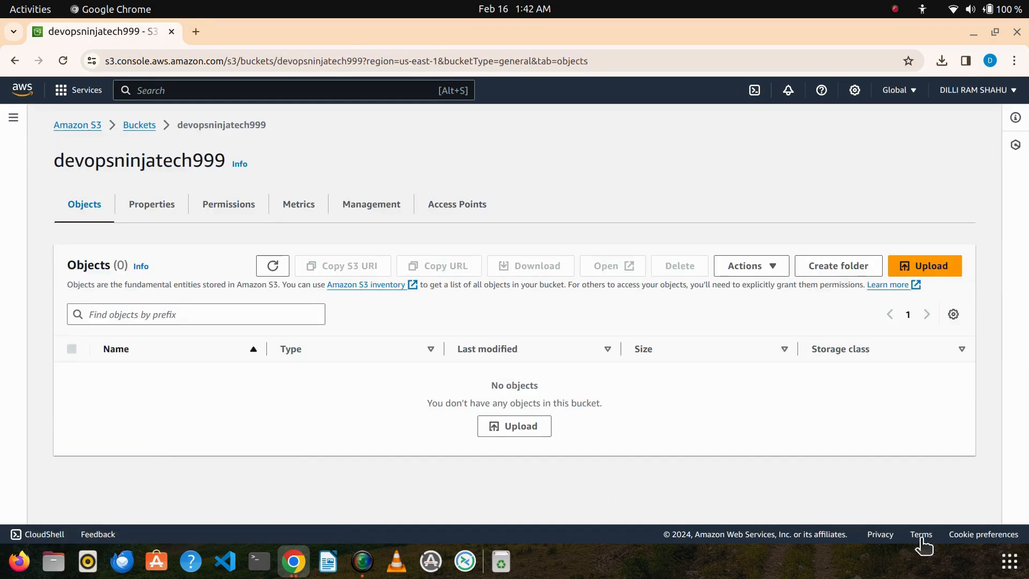
Open Text Editor and write "this is the first version" in a new document
click(1014, 569)
text(tet)
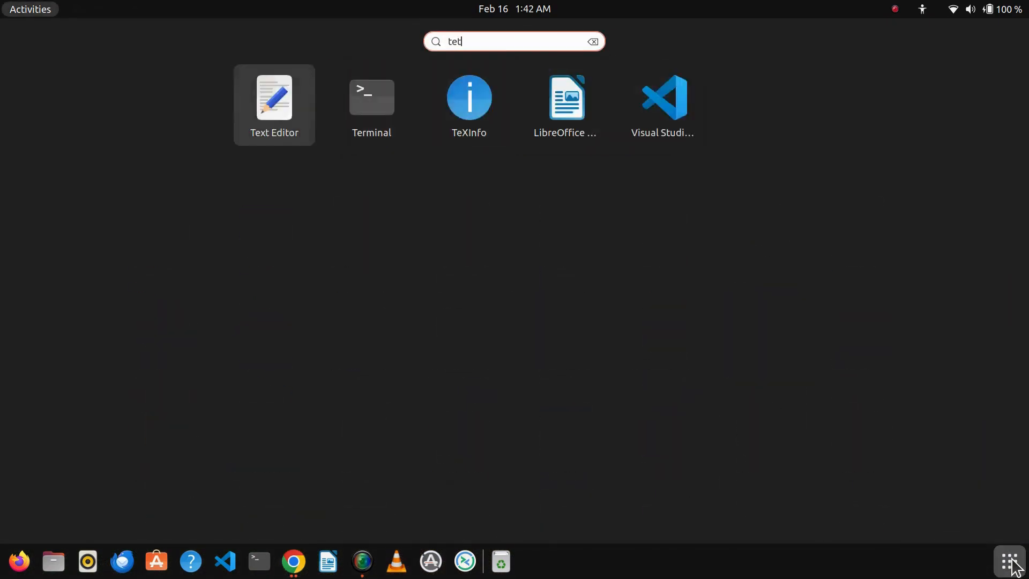
key(Return)
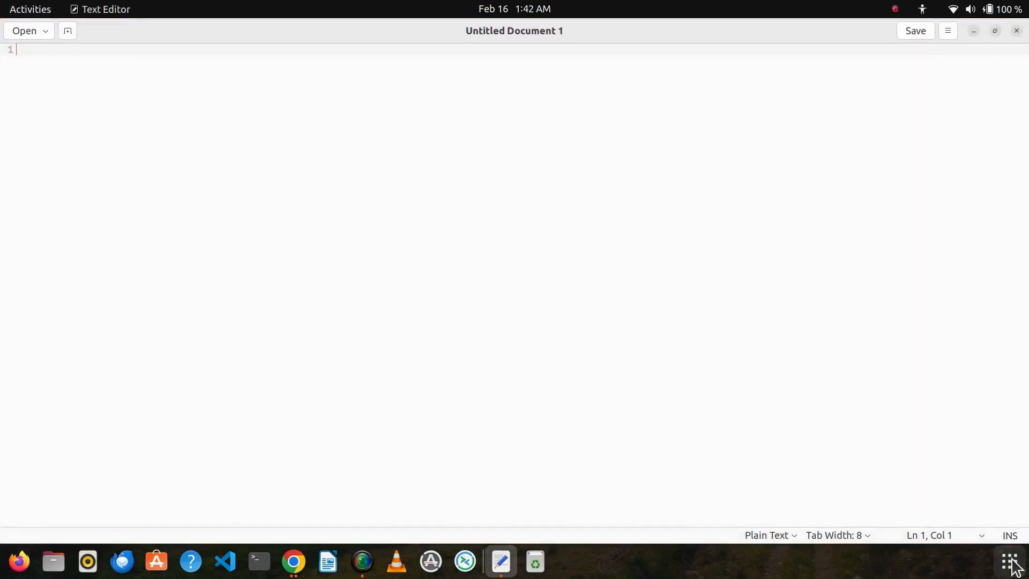
text(this is )
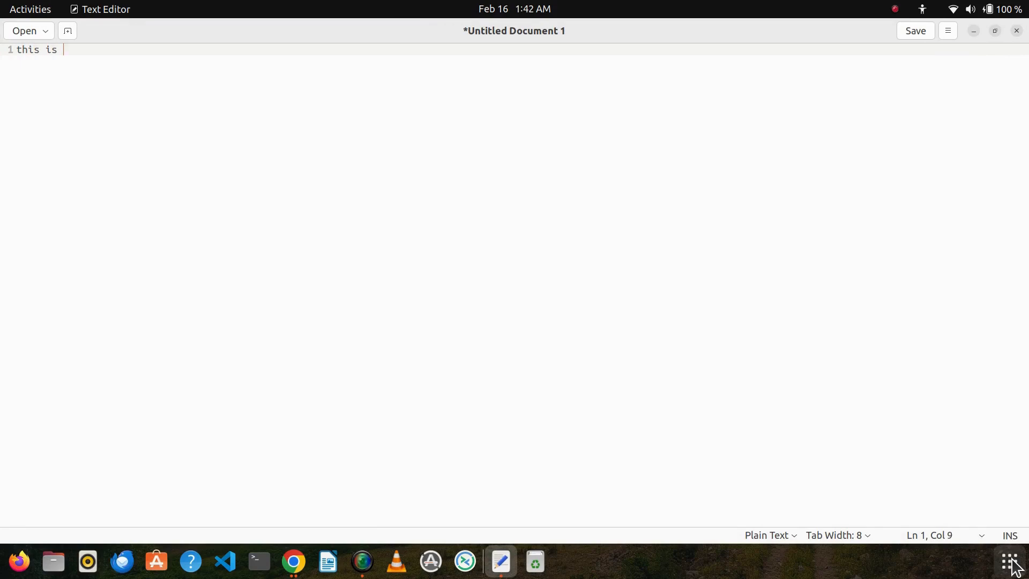
text(the first version)
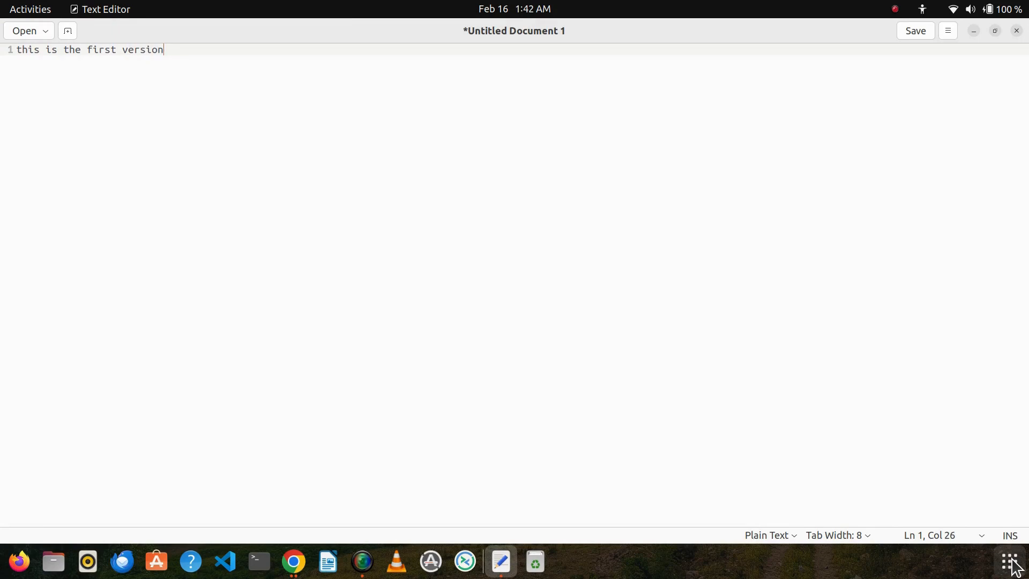
Start saving the document on the Desktop and create a folder named "s3 versioning" there for it
key(ctrl+s)
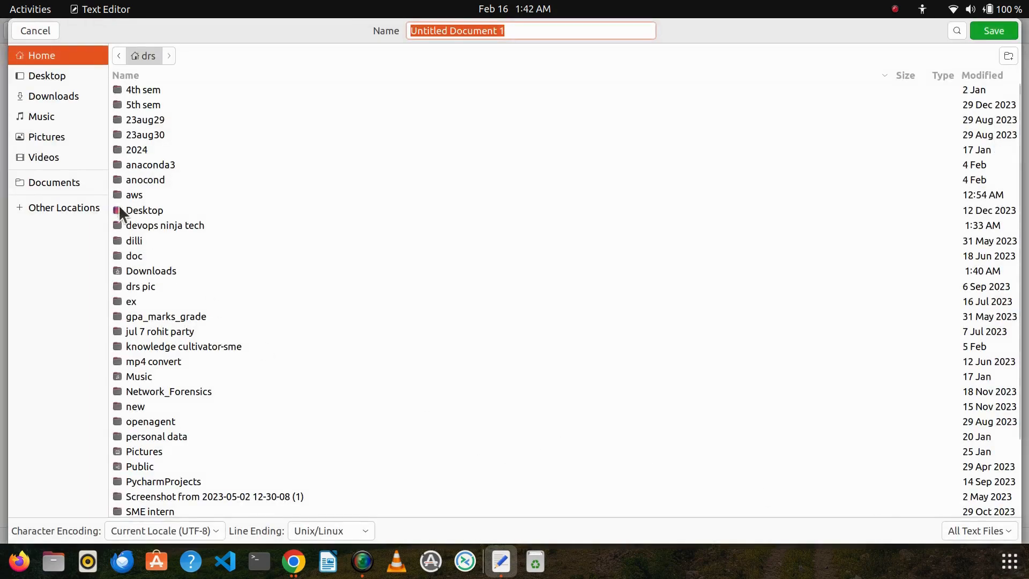
click(56, 76)
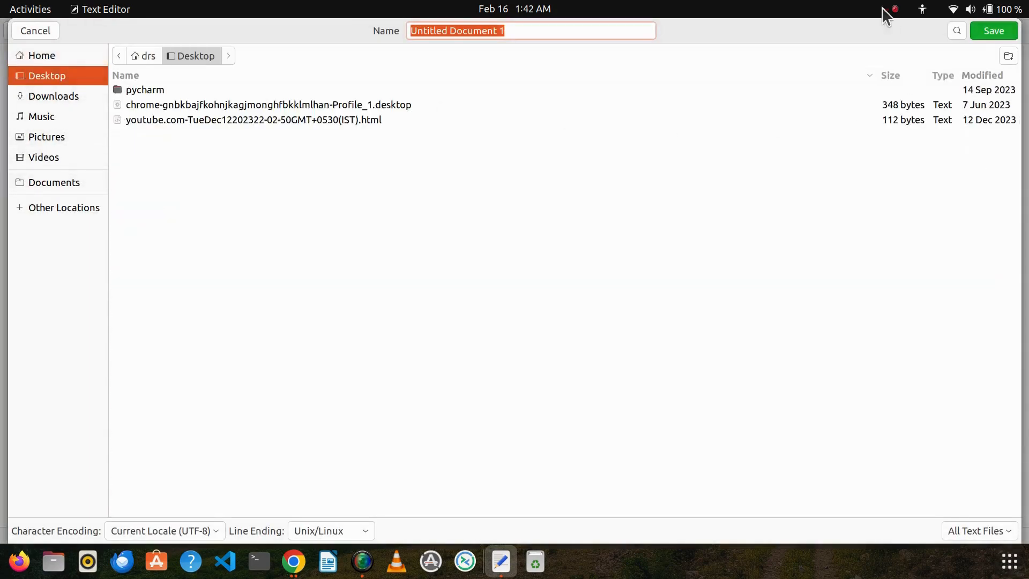
click(1008, 55)
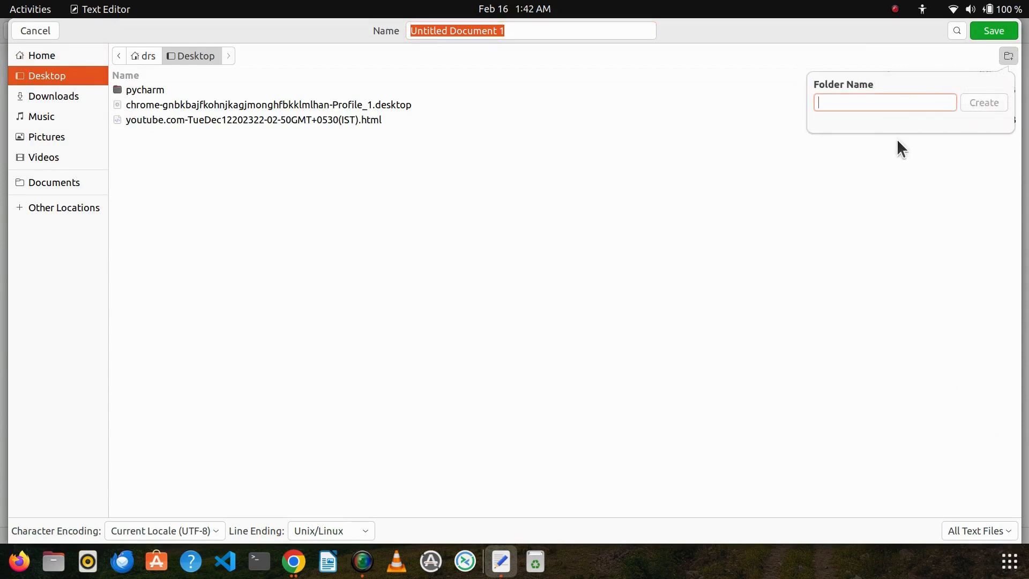
text(s3 )
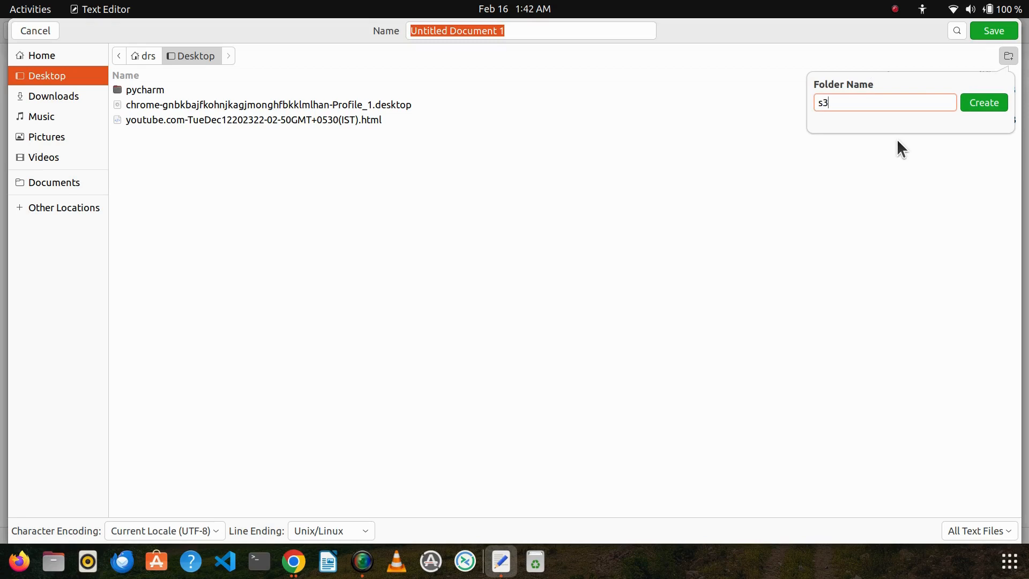
text(versioning)
key(Return)
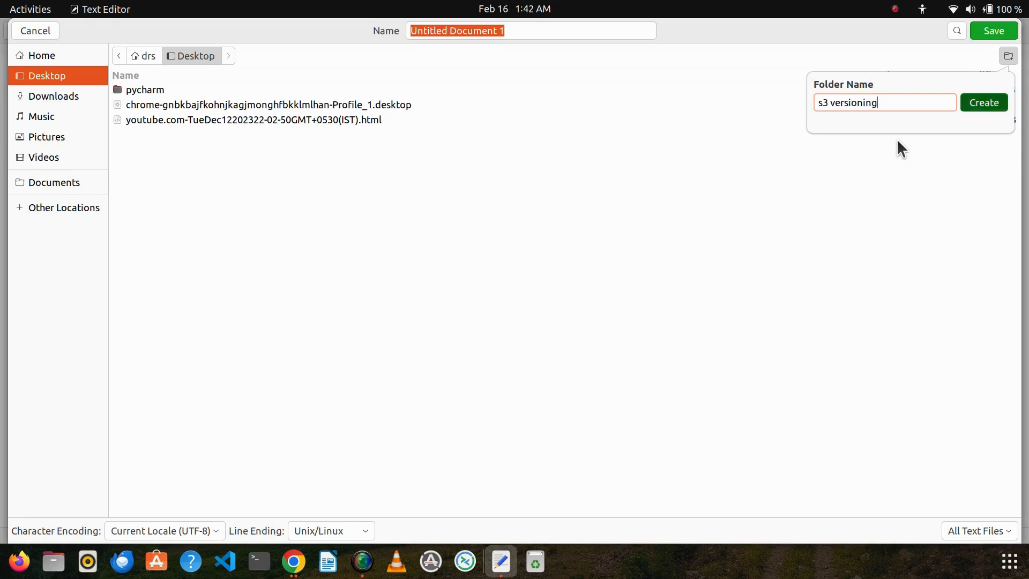
Save the document as versioning.txt in the "s3 versioning" folder and close the editor
click(530, 32)
key(ctrl+a)
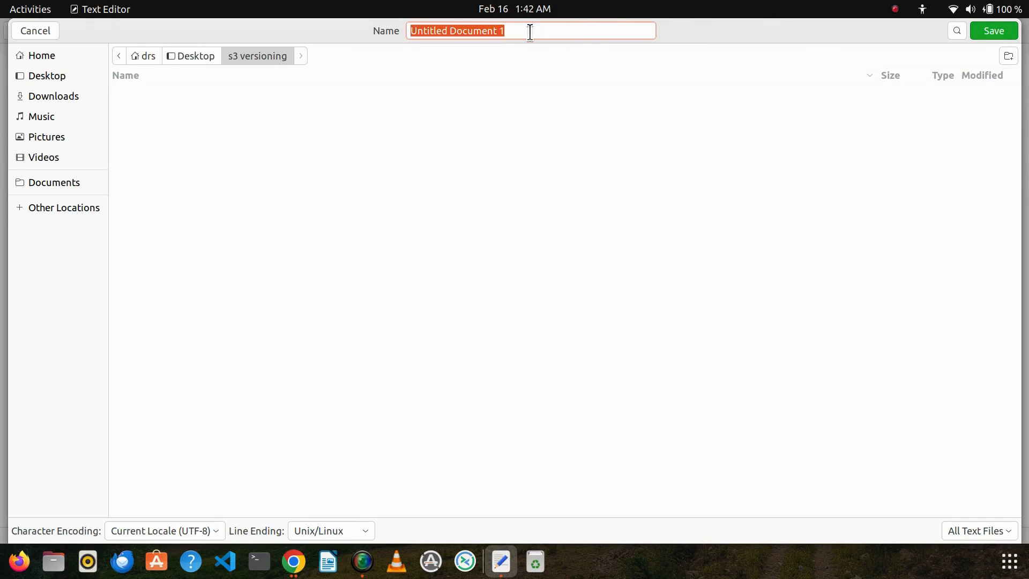
text(versioning.txt)
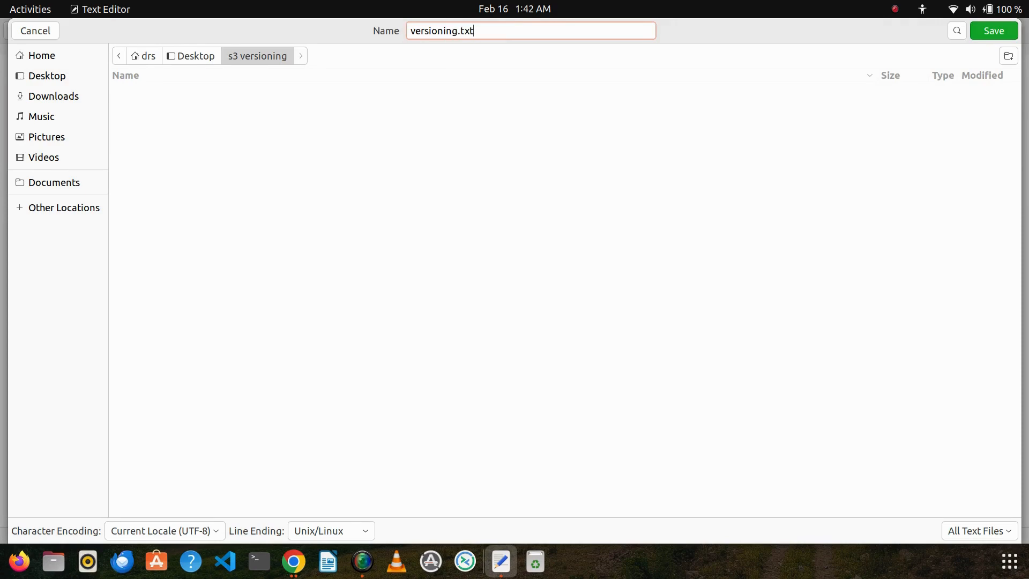
key(Return)
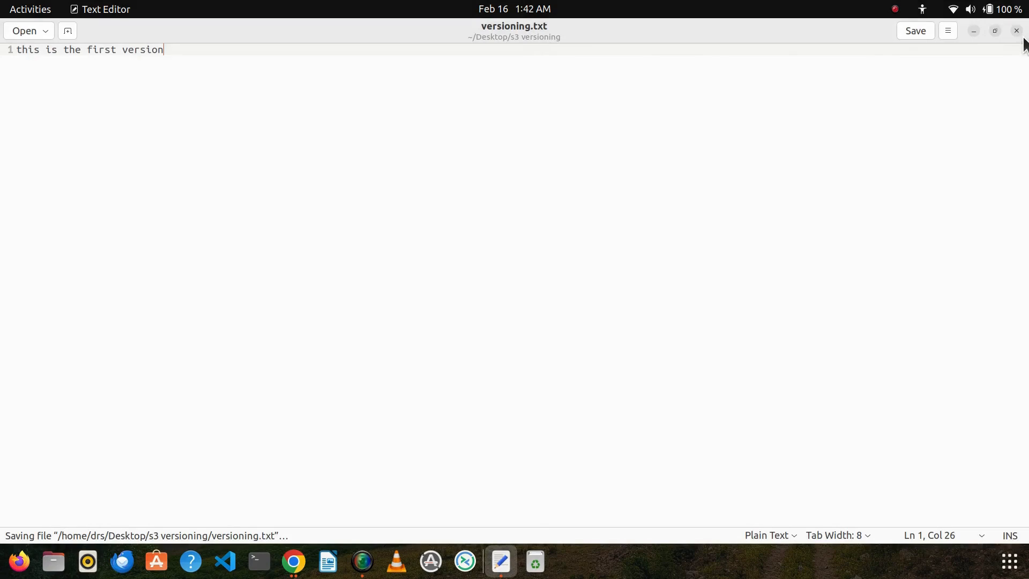
click(1017, 31)
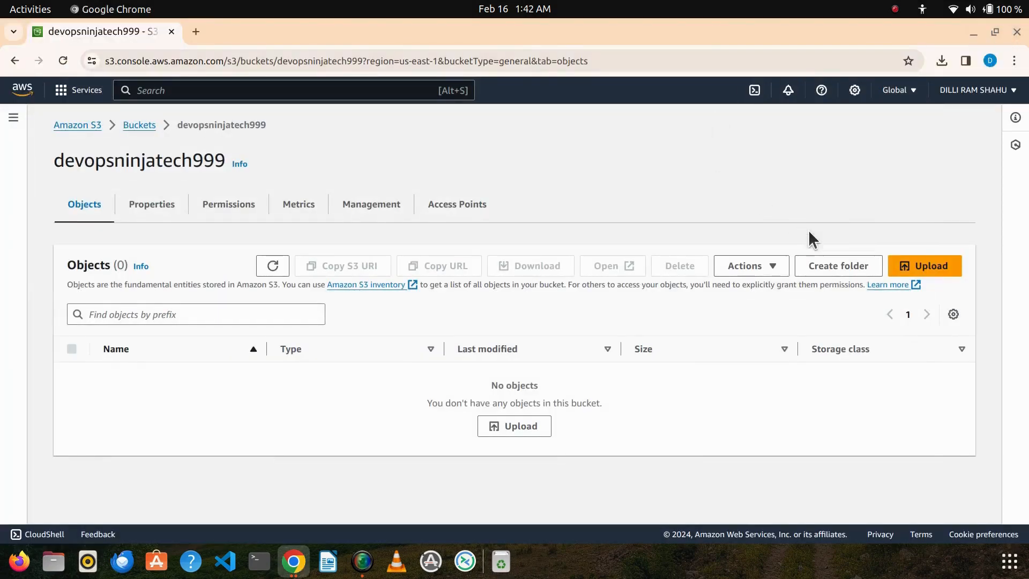
Upload versioning.txt from the Desktop's "s3 versioning" folder to the devopsninjatech999 bucket
click(925, 265)
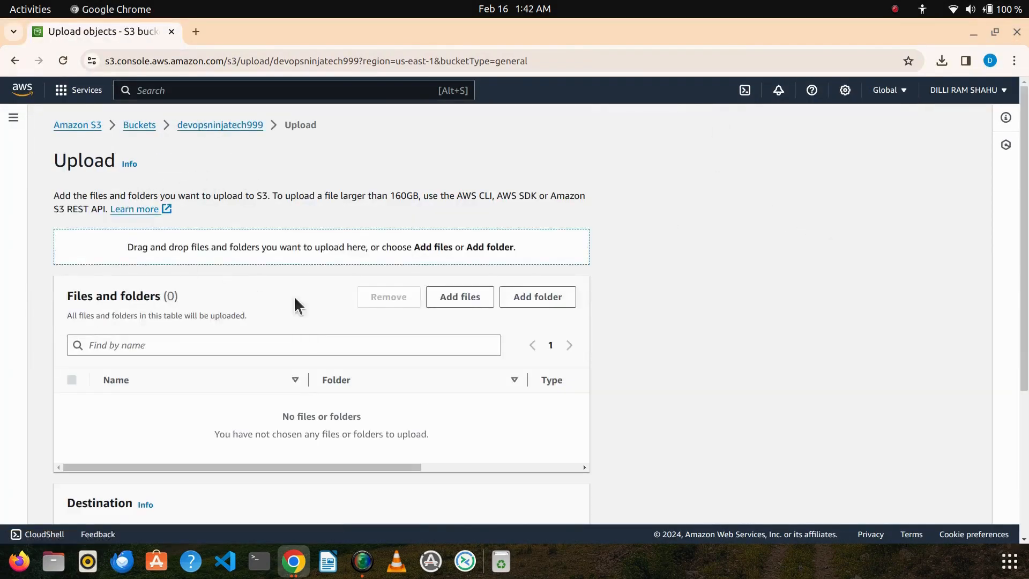
click(452, 296)
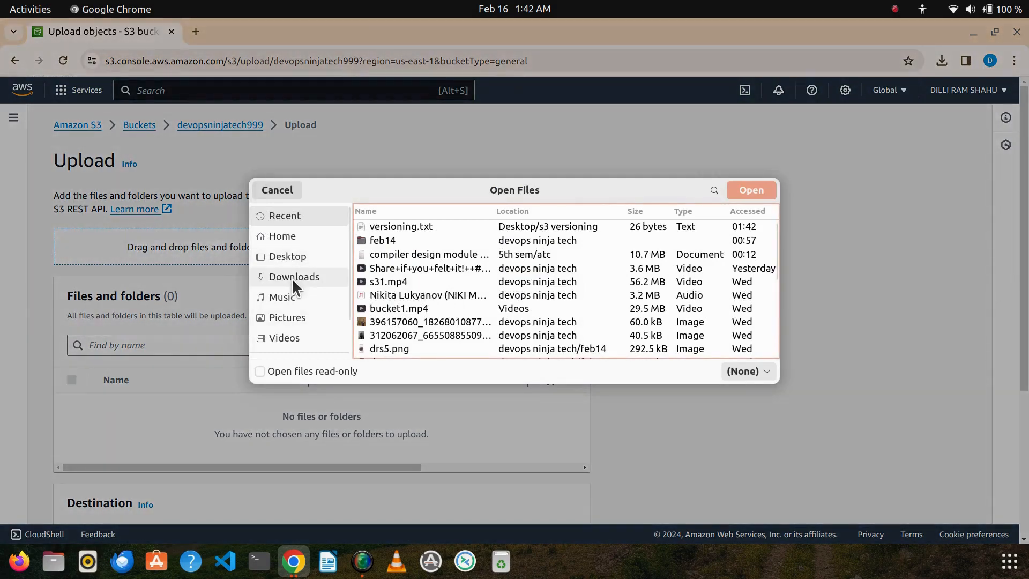
click(293, 280)
click(307, 258)
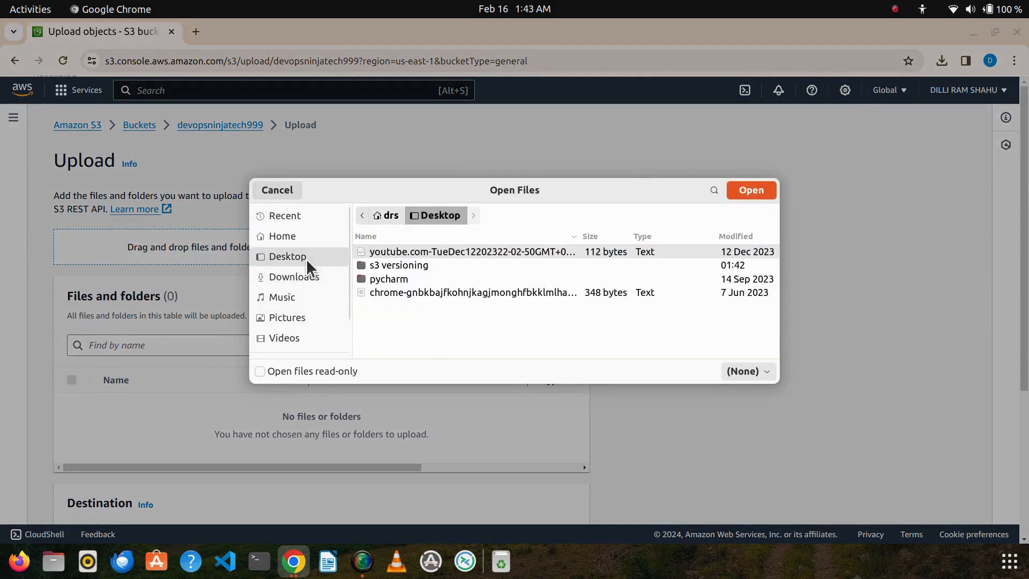
double_click(401, 266)
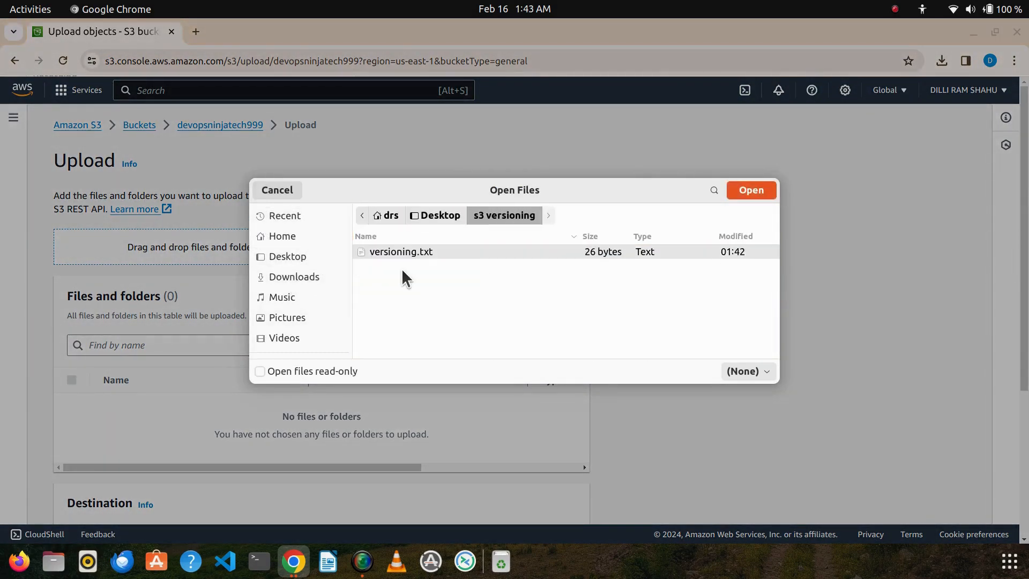
click(751, 190)
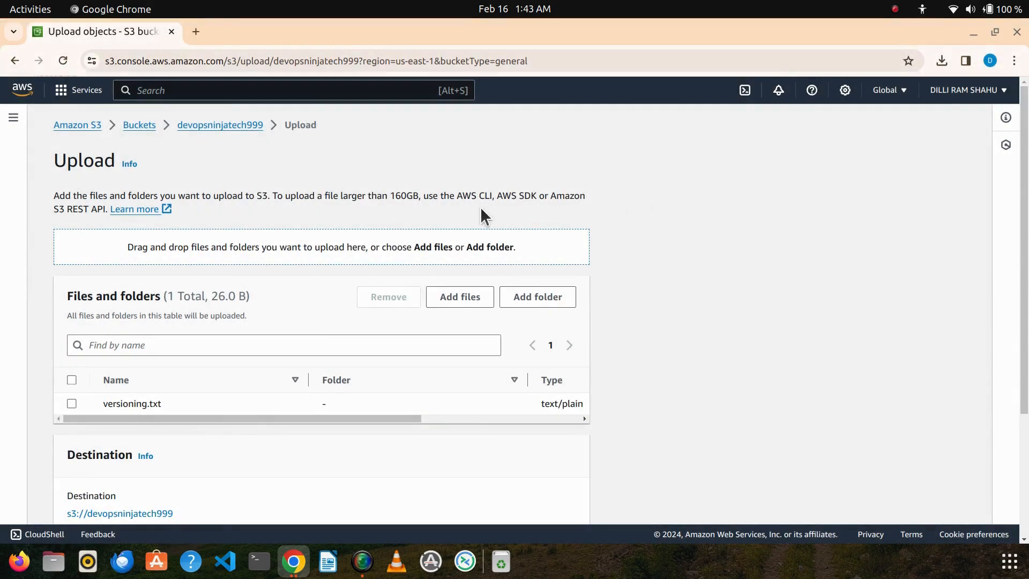
scroll(476, 219, down, 4)
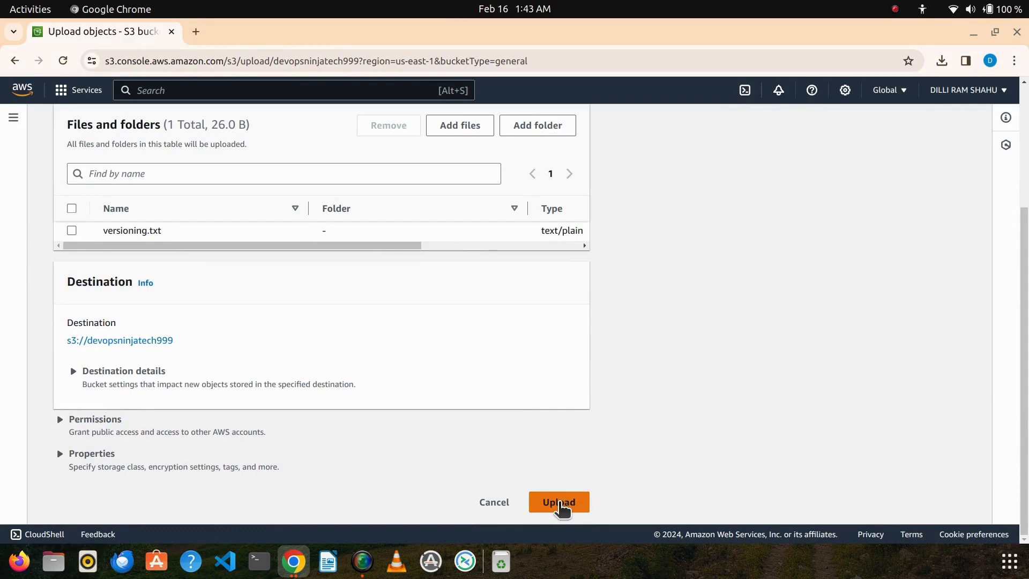
click(559, 503)
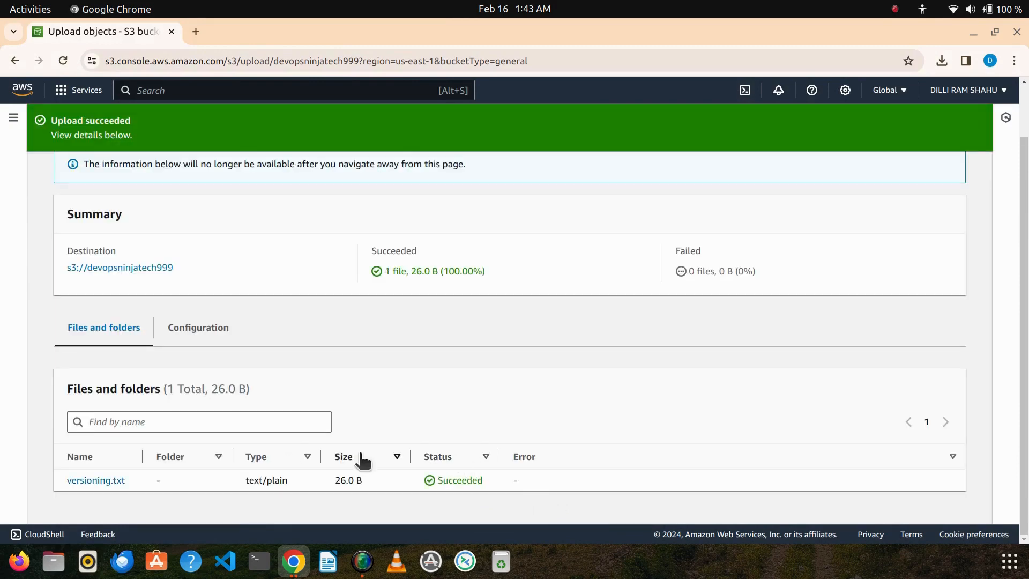
Copy the object URL from the details of the uploaded versioning.txt and load it in a new browser tab
click(119, 479)
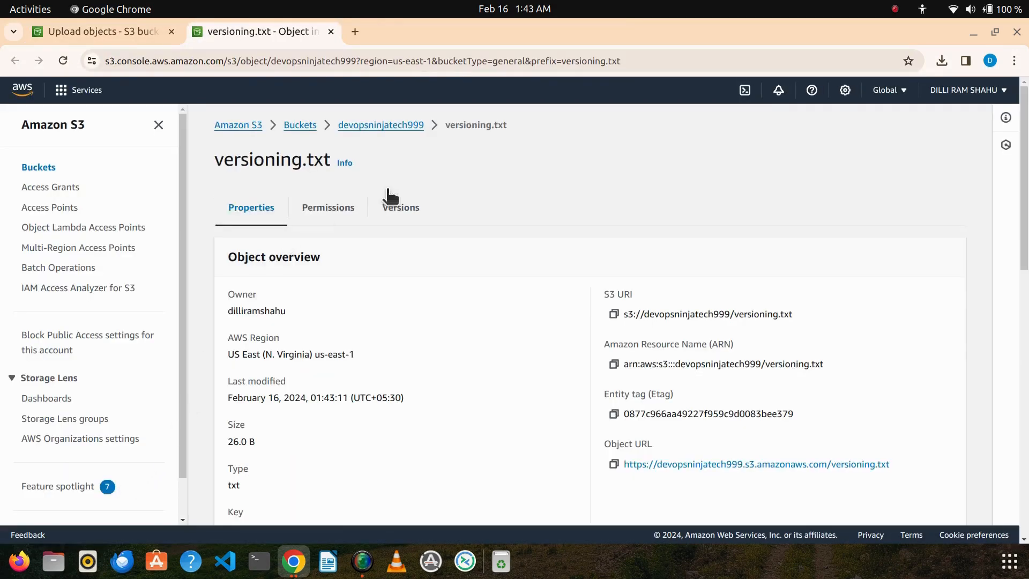
scroll(533, 229, down, 2)
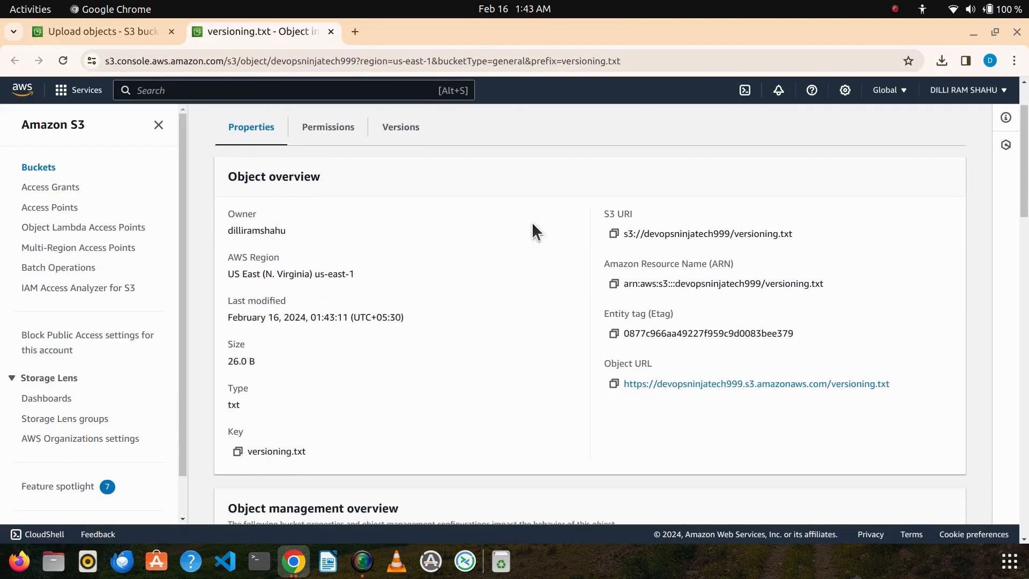
click(614, 384)
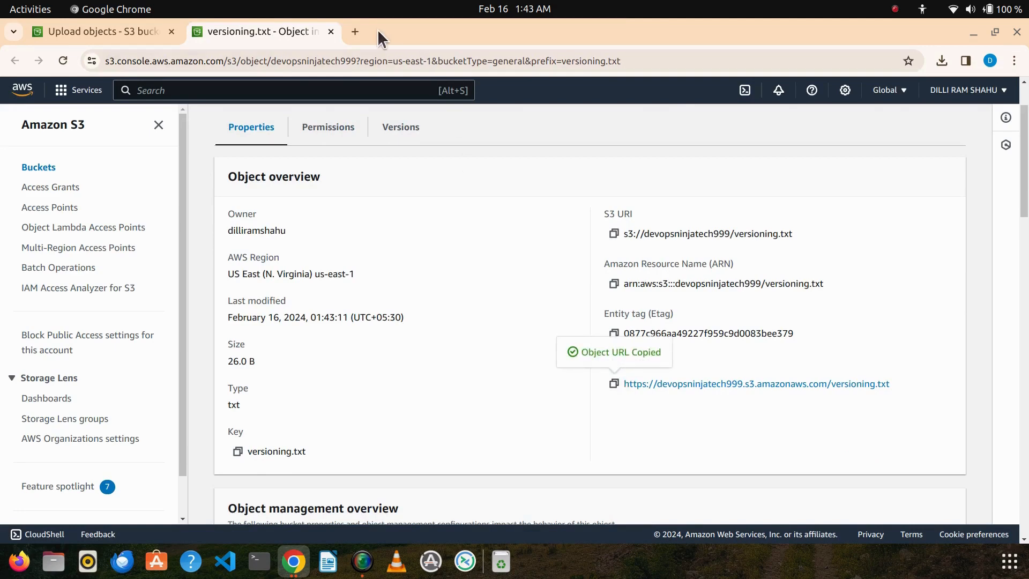
click(356, 33)
key(ctrl+v)
key(Return)
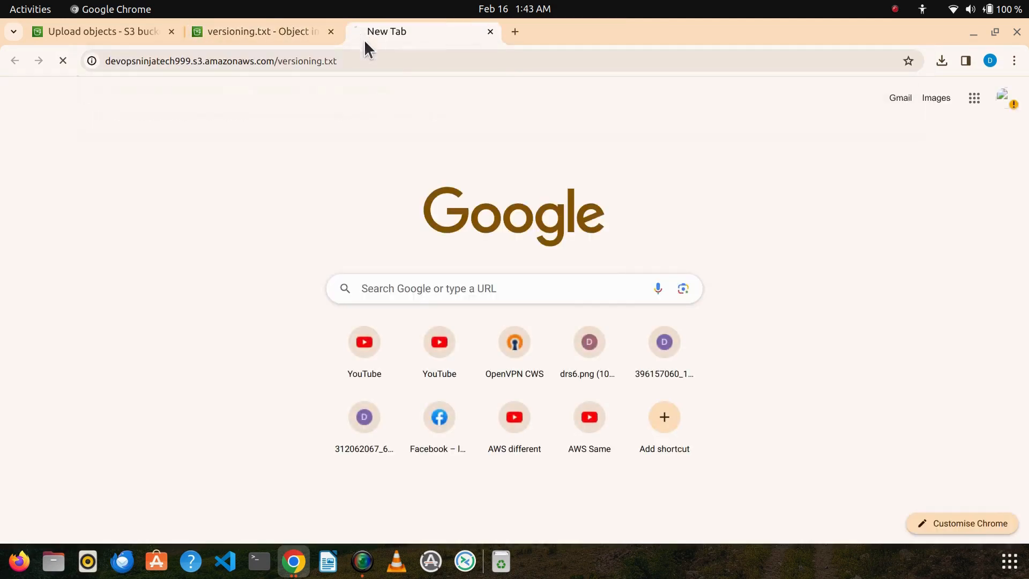
Go back to the versioning.txt object's details and return from there to the devopsninjatech999 bucket
click(273, 33)
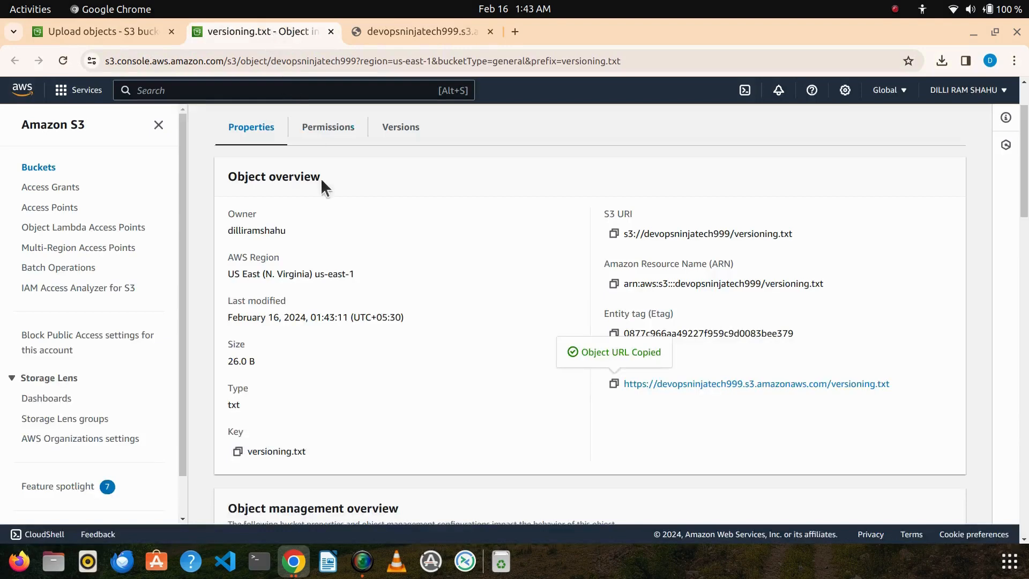
scroll(567, 267, up, 2)
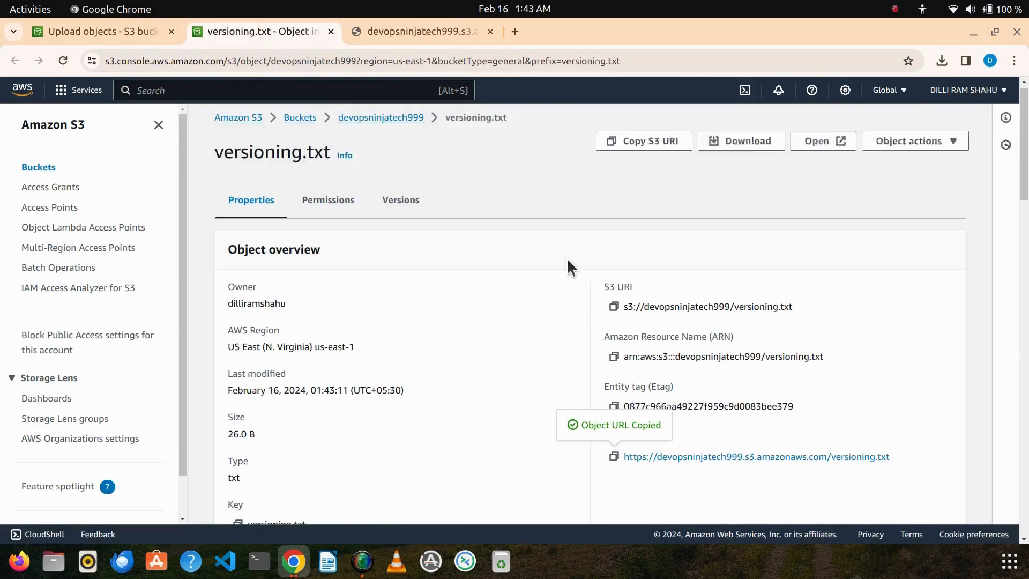
scroll(558, 265, down, 2)
scroll(557, 264, down, 3)
scroll(555, 267, up, 4)
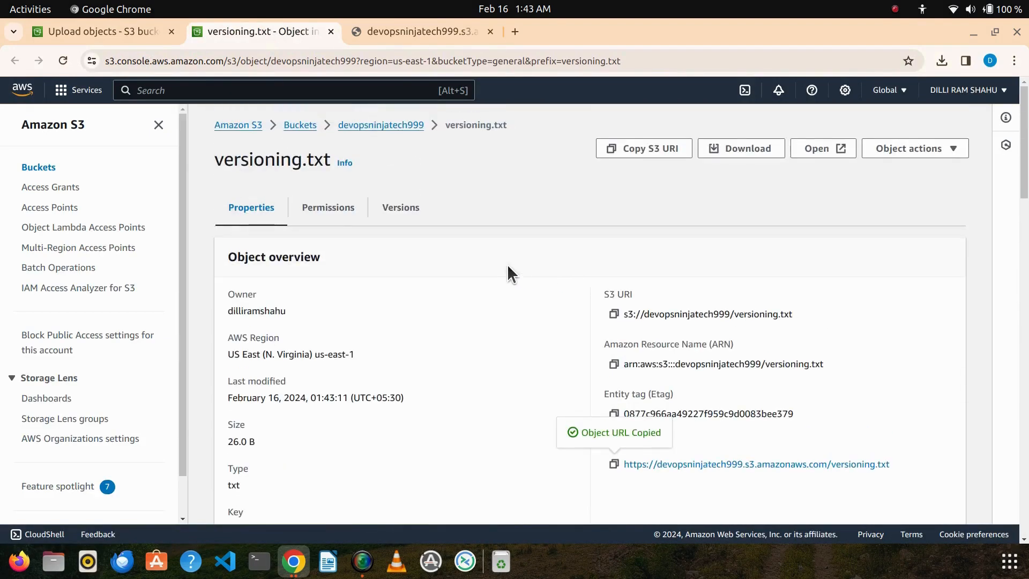
click(376, 125)
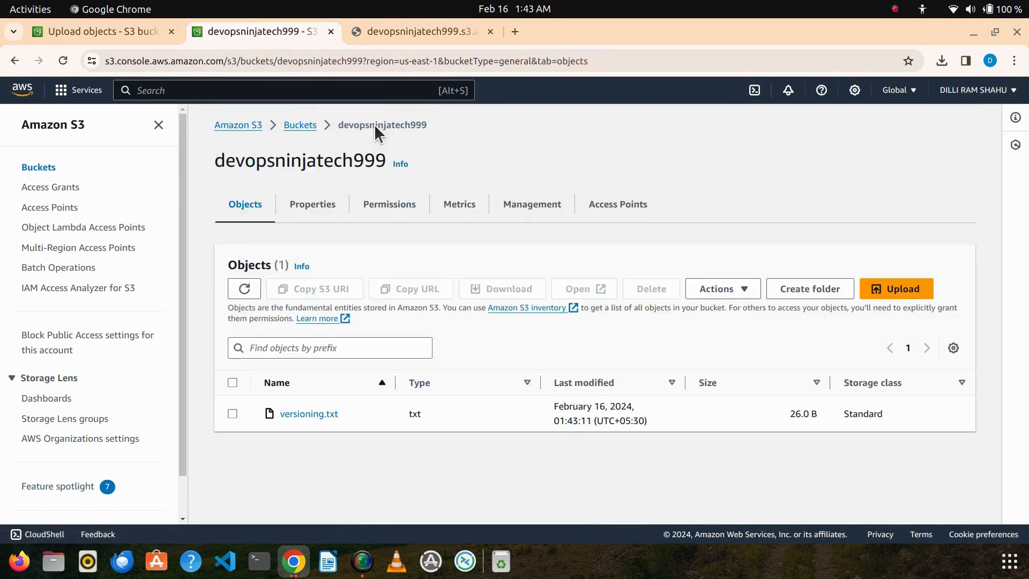
Turn off Block all public access for the devopsninjatech999 bucket, save the change and confirm it by entering "confirm"
click(384, 209)
scroll(395, 297, down, 3)
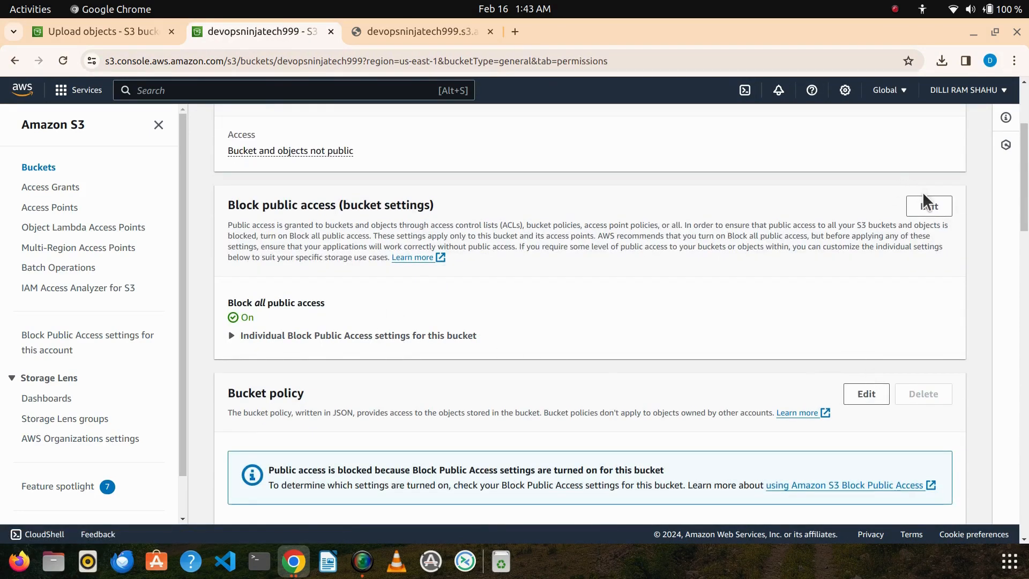
click(944, 214)
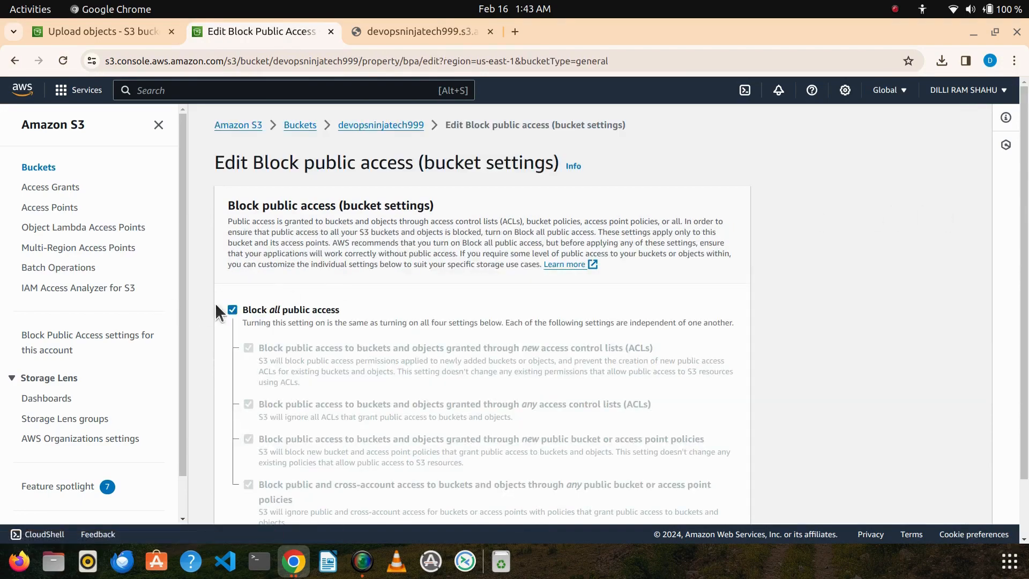
click(232, 308)
scroll(310, 316, down, 2)
click(740, 493)
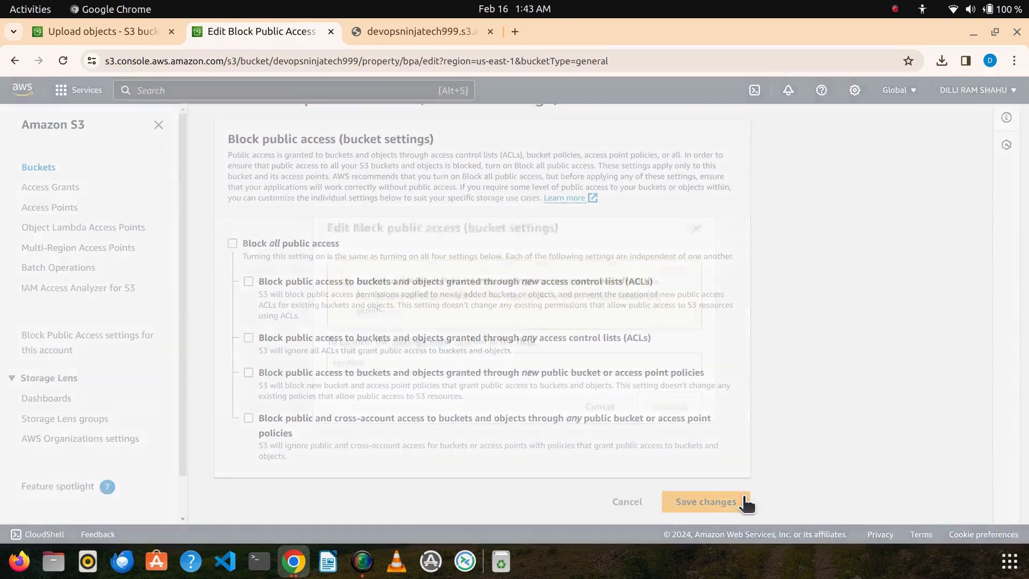
click(448, 357)
text(co)
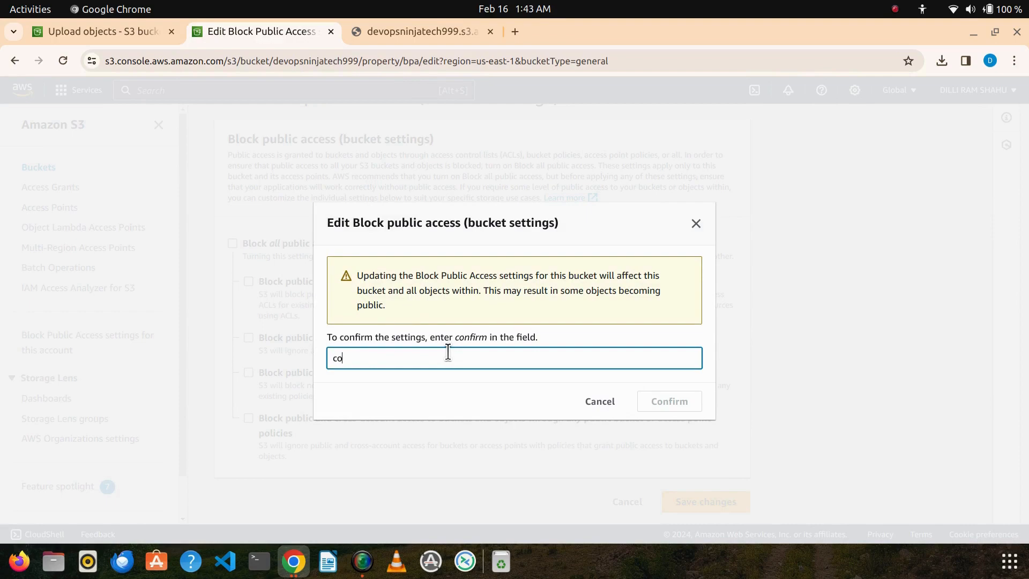
text(nfirm)
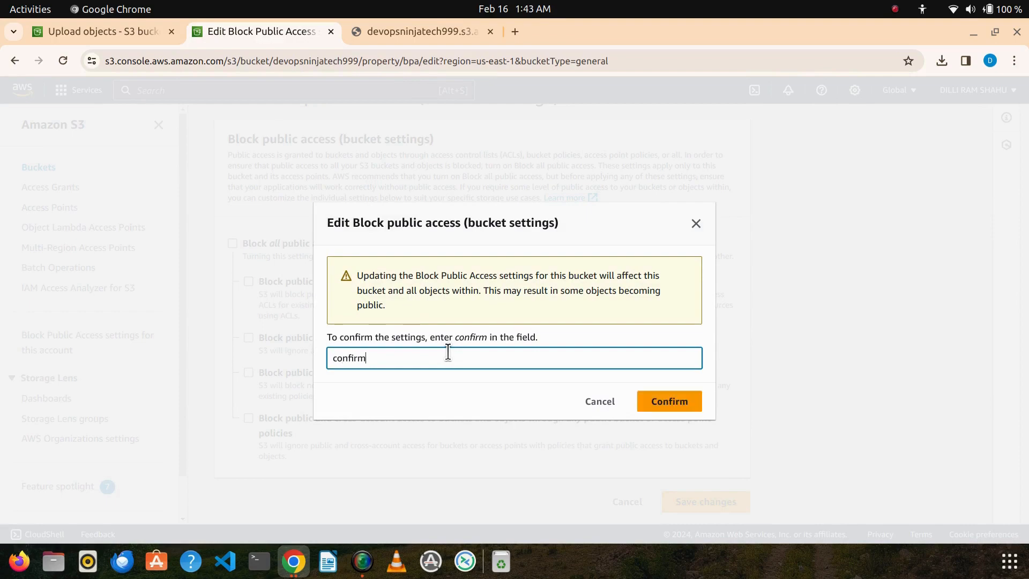
click(696, 399)
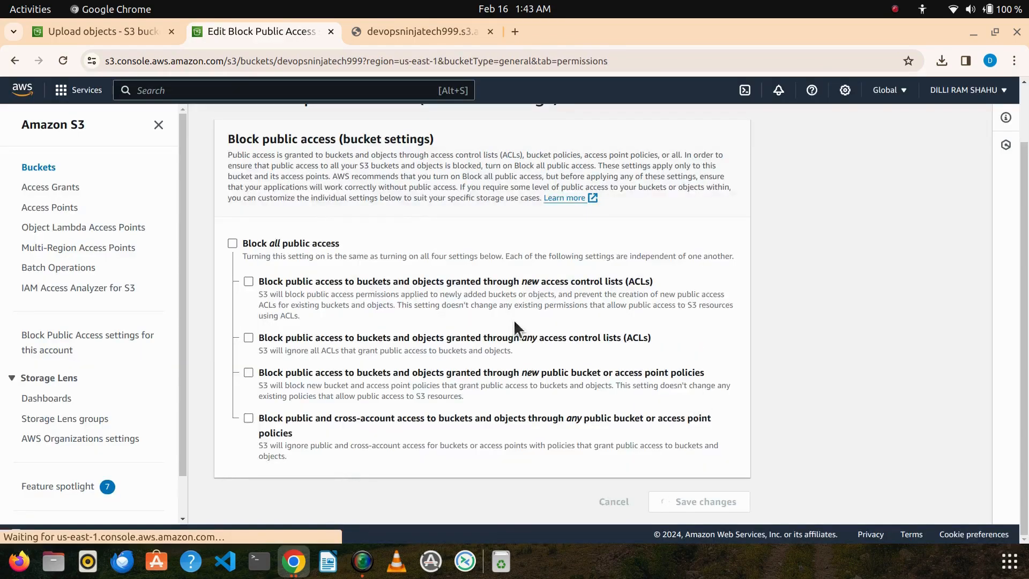
Edit the bucket policy and add a new statement that allows the S3 GetObject action
scroll(464, 289, down, 3)
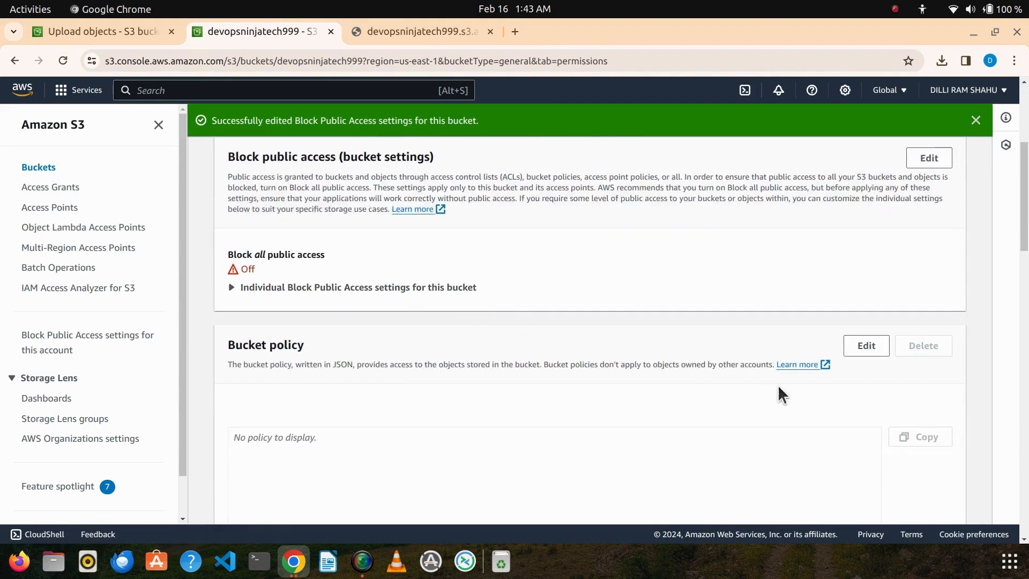
click(873, 348)
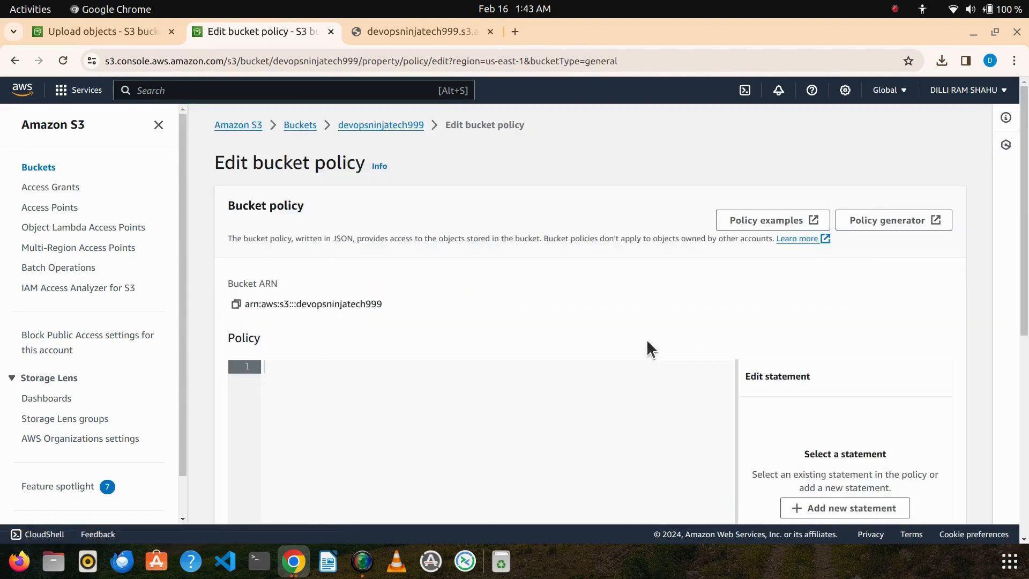
scroll(696, 359, down, 2)
click(838, 428)
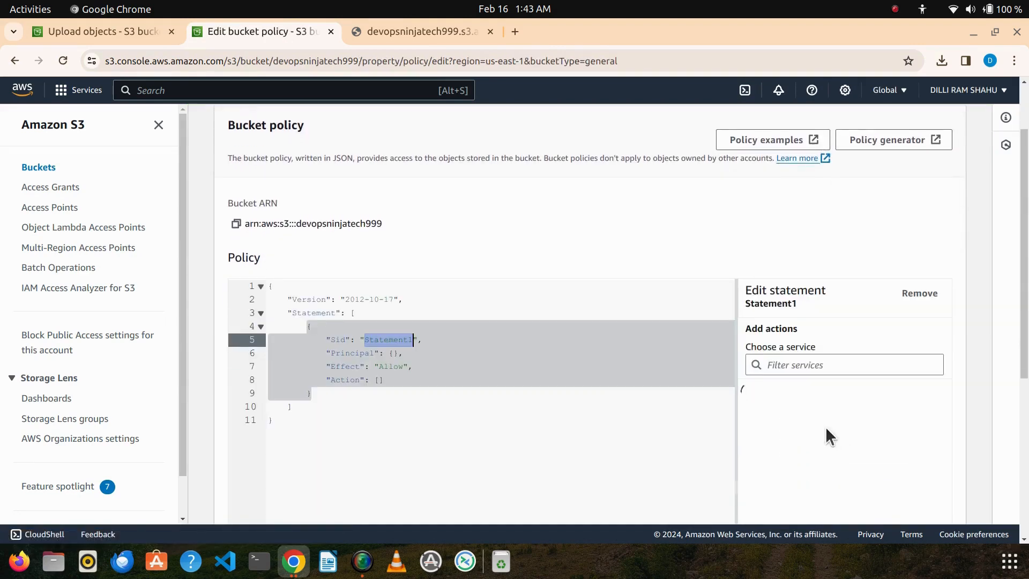
click(814, 366)
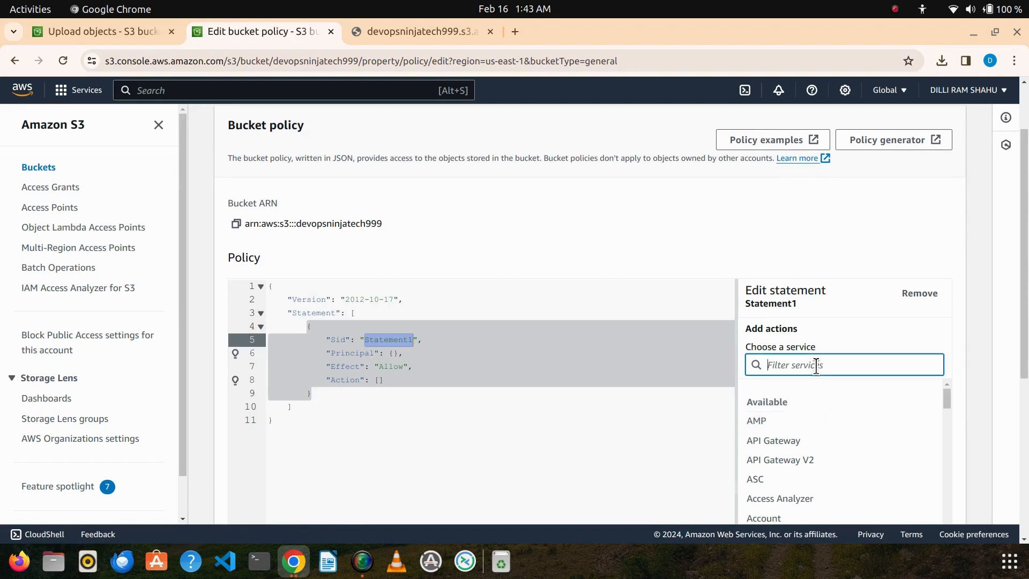
text(s3)
click(790, 420)
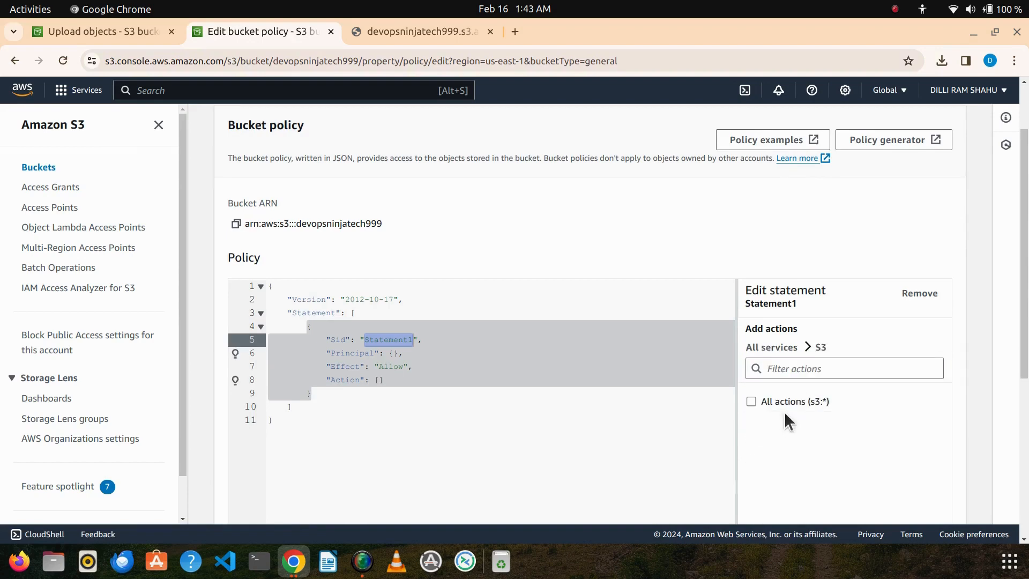
click(804, 368)
text(get)
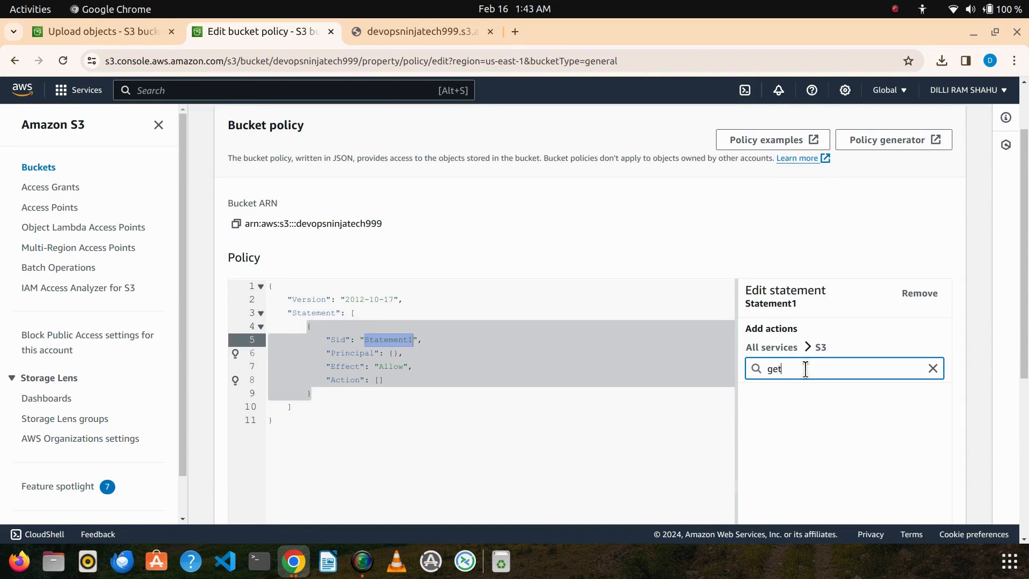
text(ob)
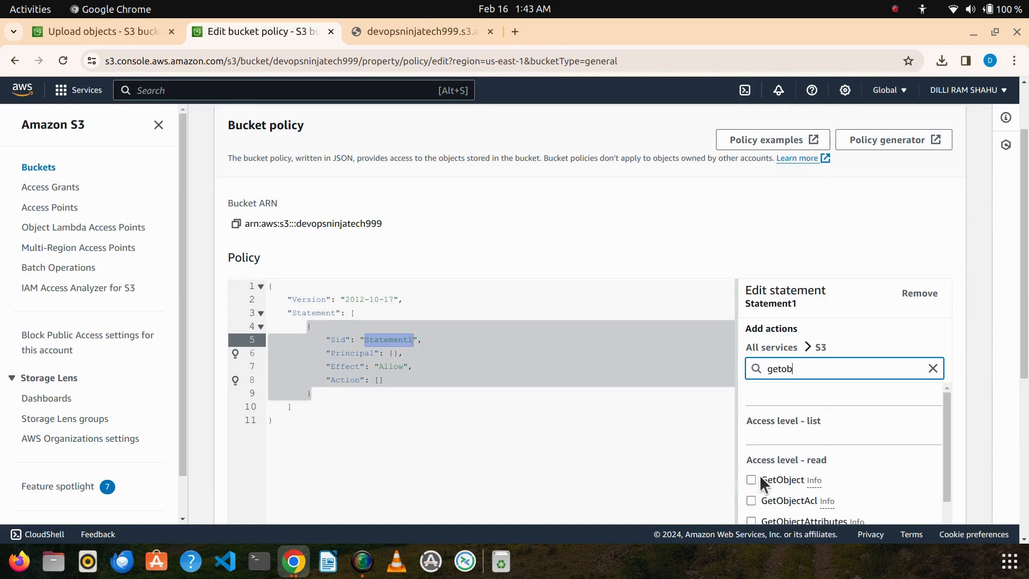
click(751, 478)
Add an S3 resource of type All Resources to the policy statement
scroll(799, 448, down, 10)
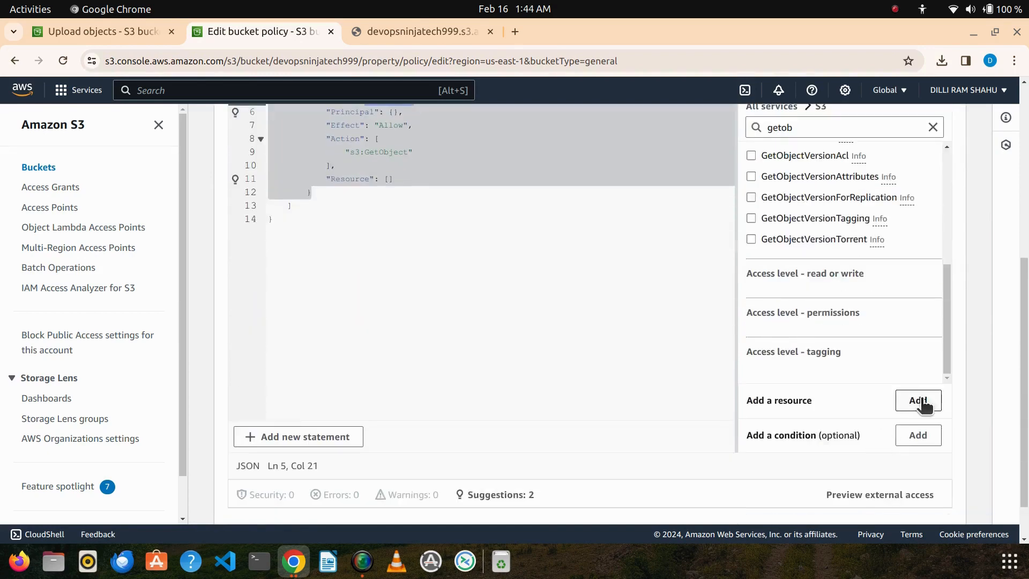
click(923, 399)
click(518, 334)
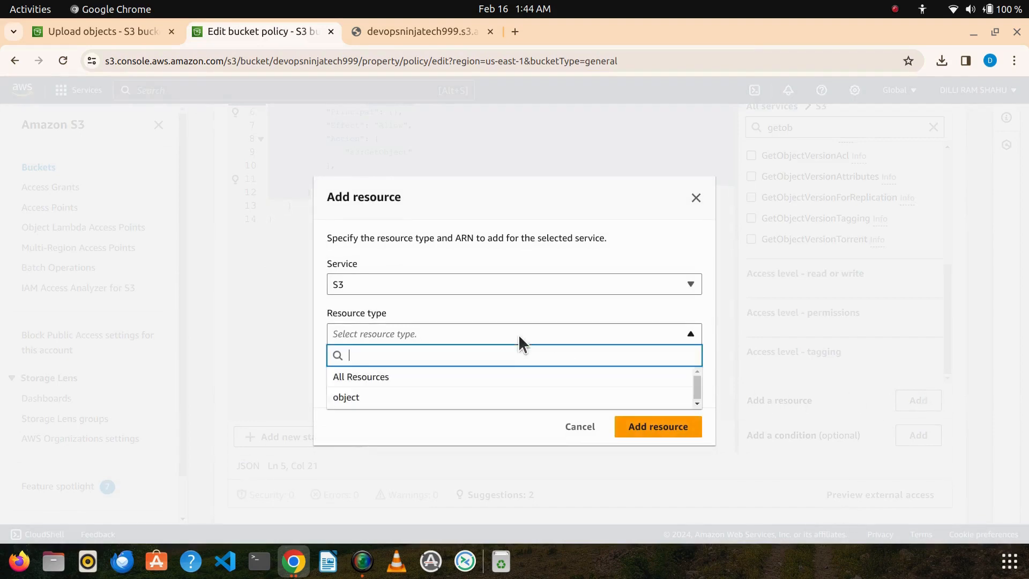
click(402, 378)
click(616, 426)
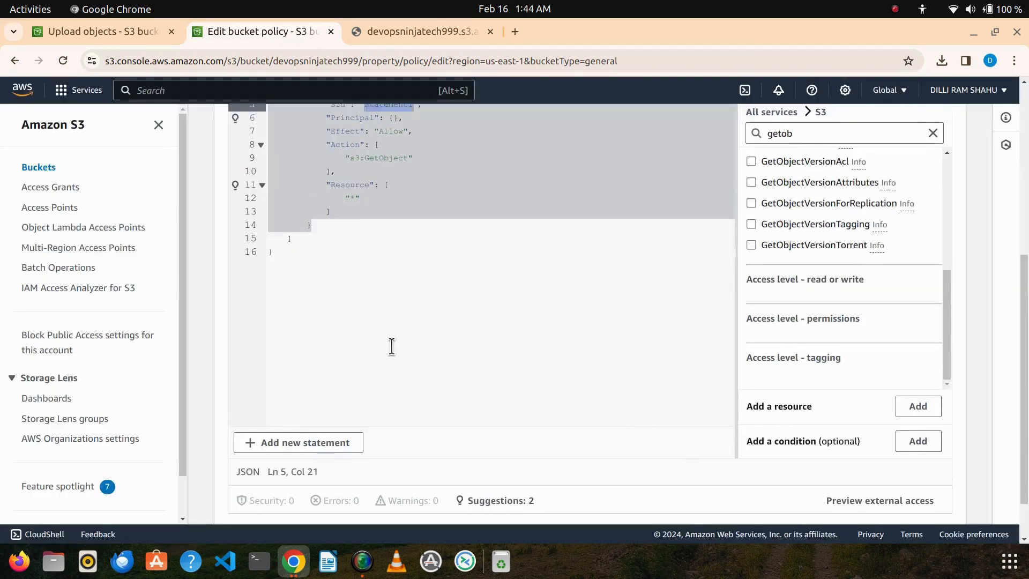
Copy the bucket ARN and use it to make the statement's resource "arn:aws:s3:::devopsninjatech999/*"
scroll(391, 346, up, 3)
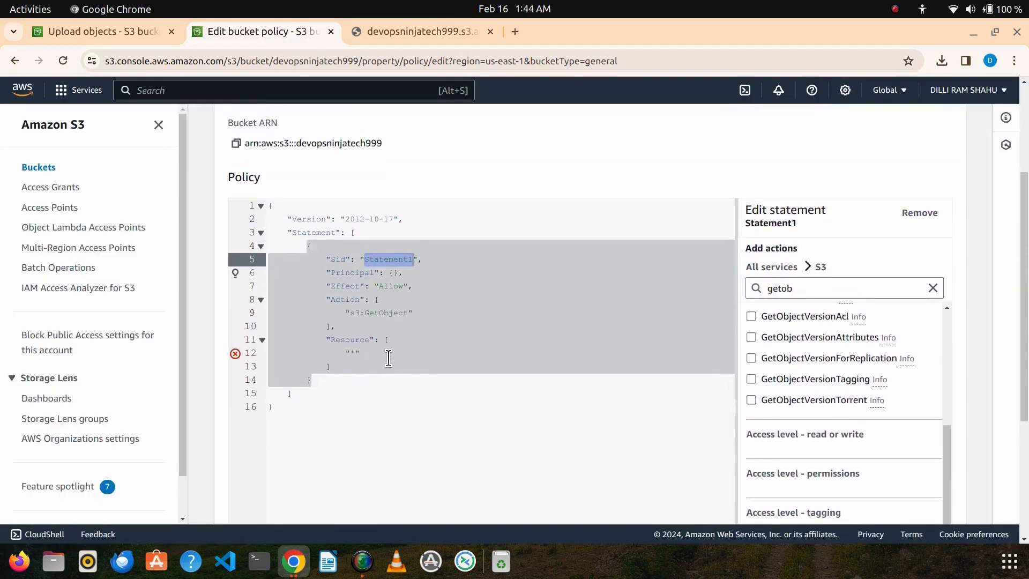
scroll(349, 338, up, 2)
click(235, 223)
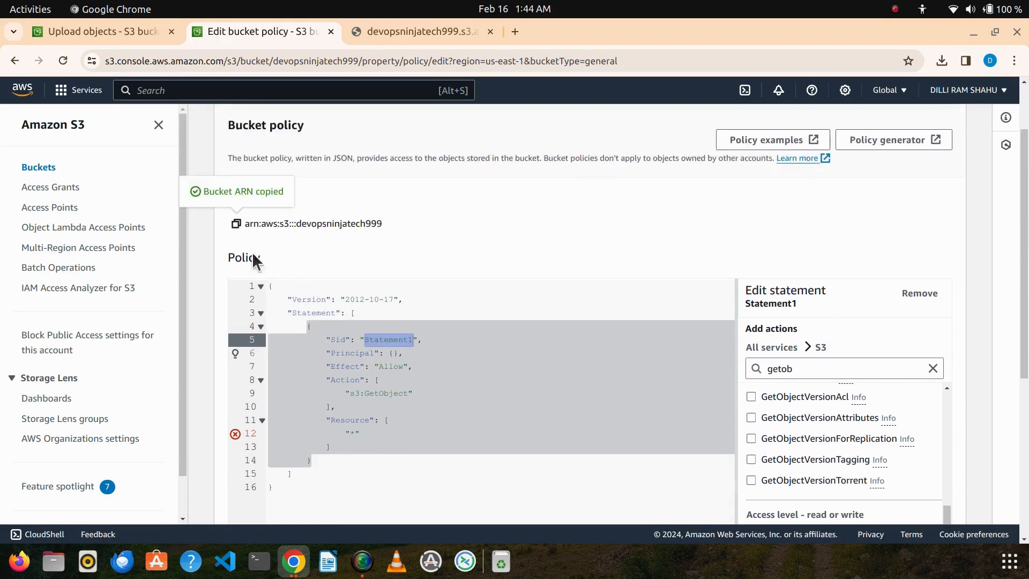
click(354, 435)
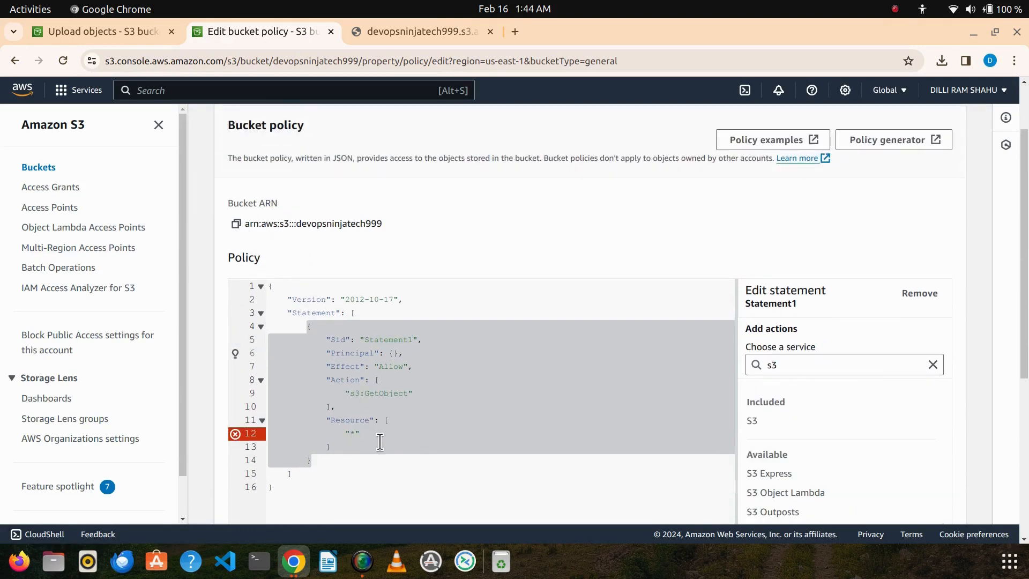
key(ctrl+v)
text(/)
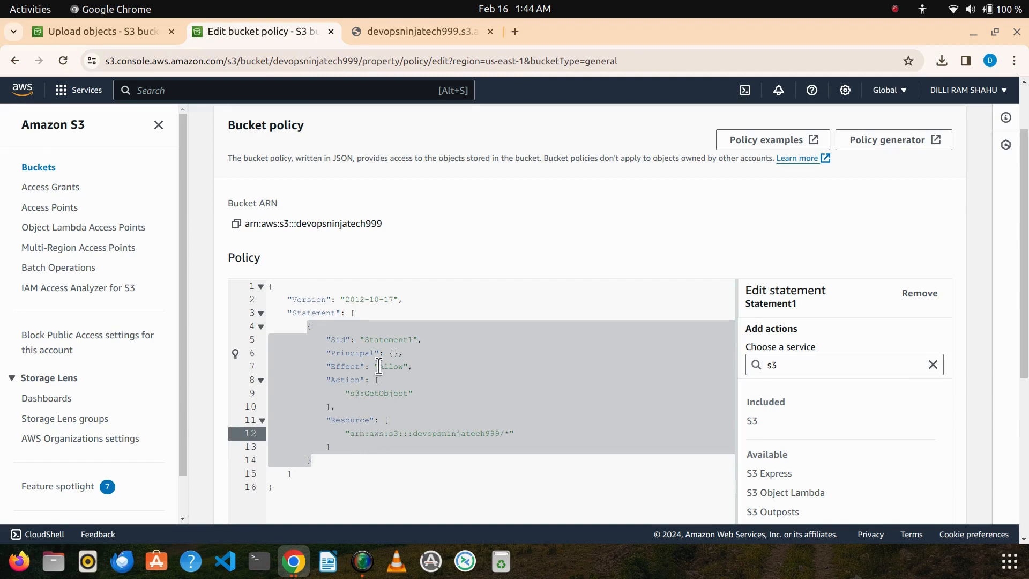
Replace the empty Principal value with "*" and save the bucket policy
click(403, 351)
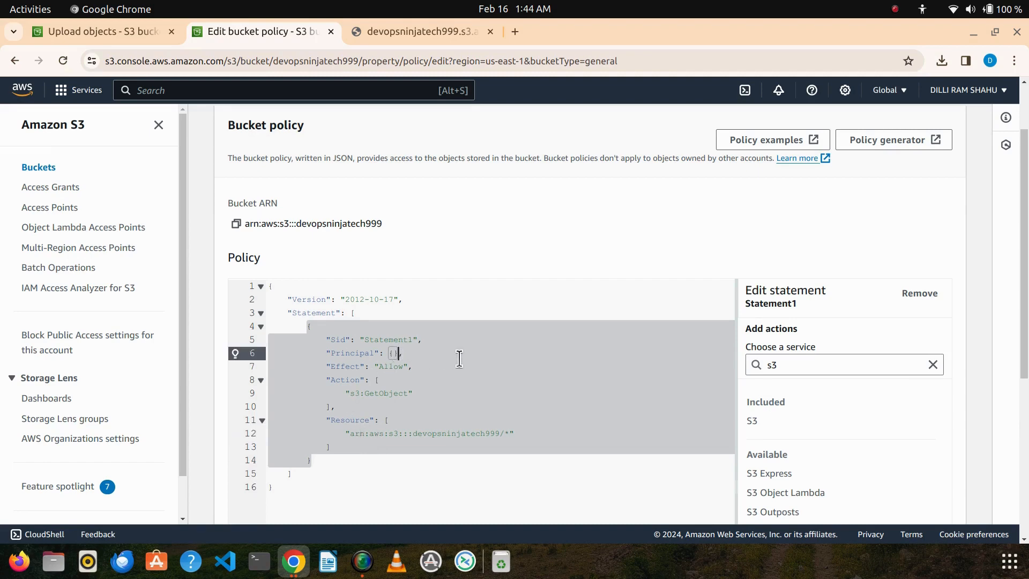
key(BackSpace)
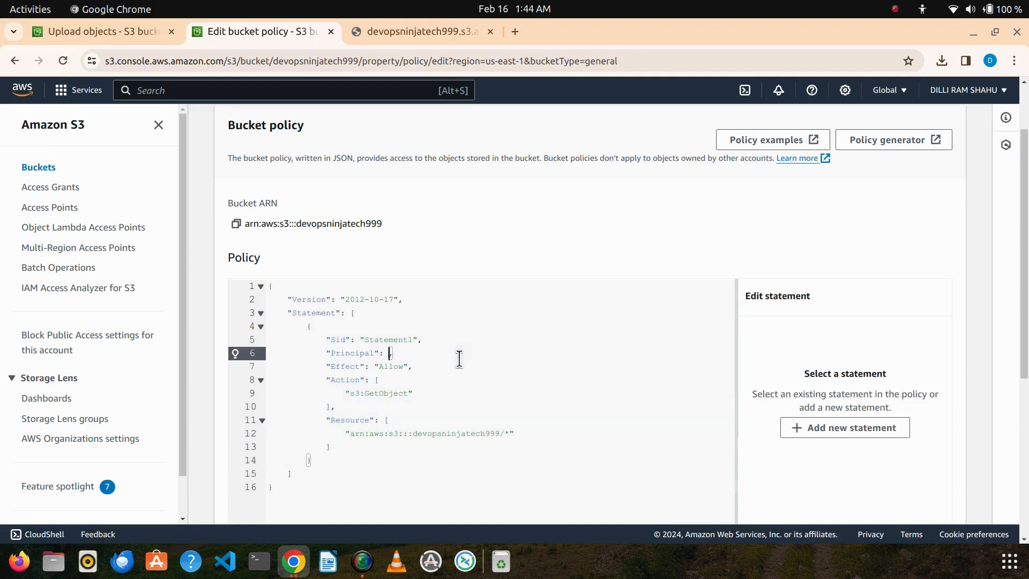
text("")
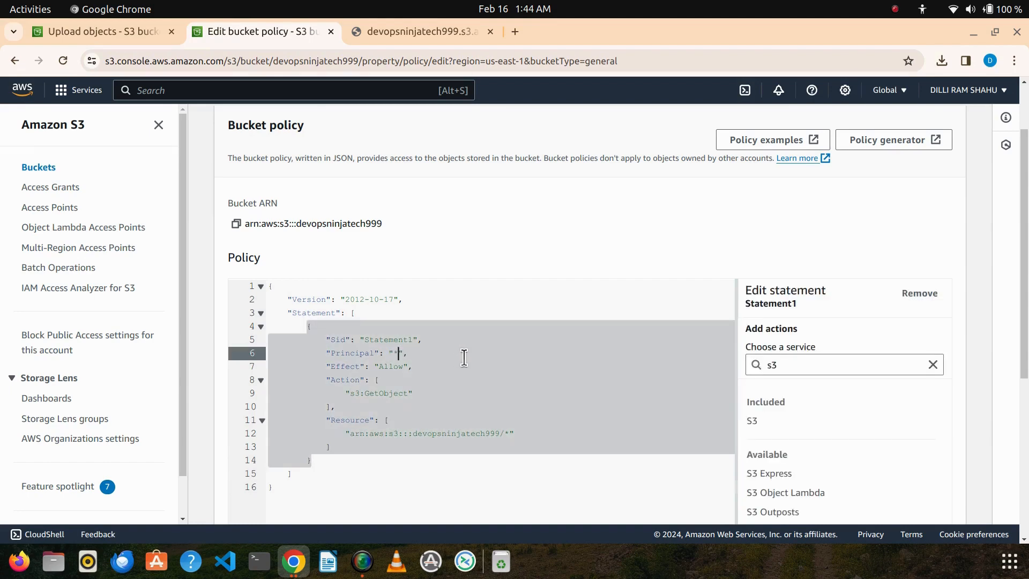
scroll(478, 344, down, 3)
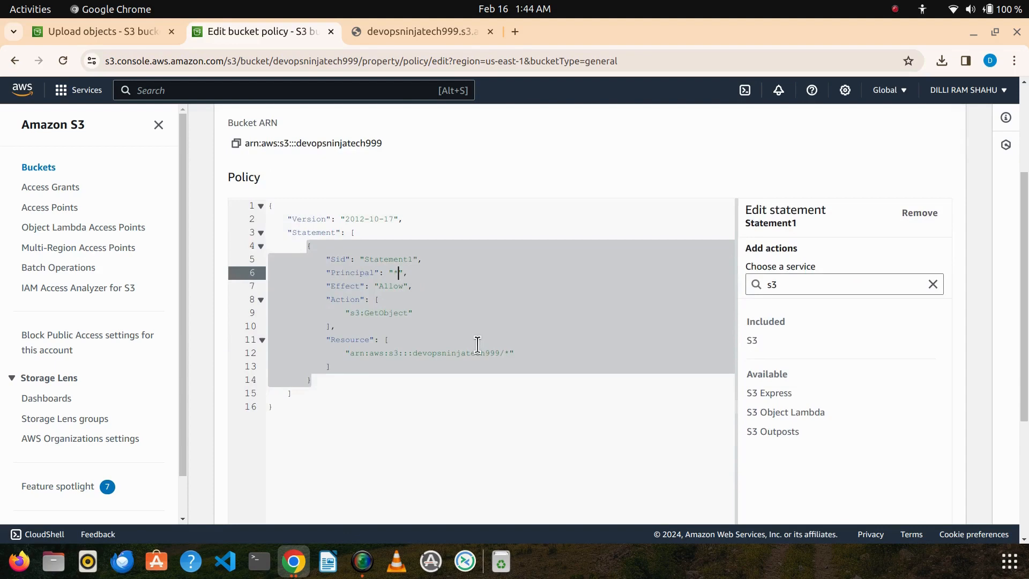
scroll(477, 344, down, 4)
click(914, 501)
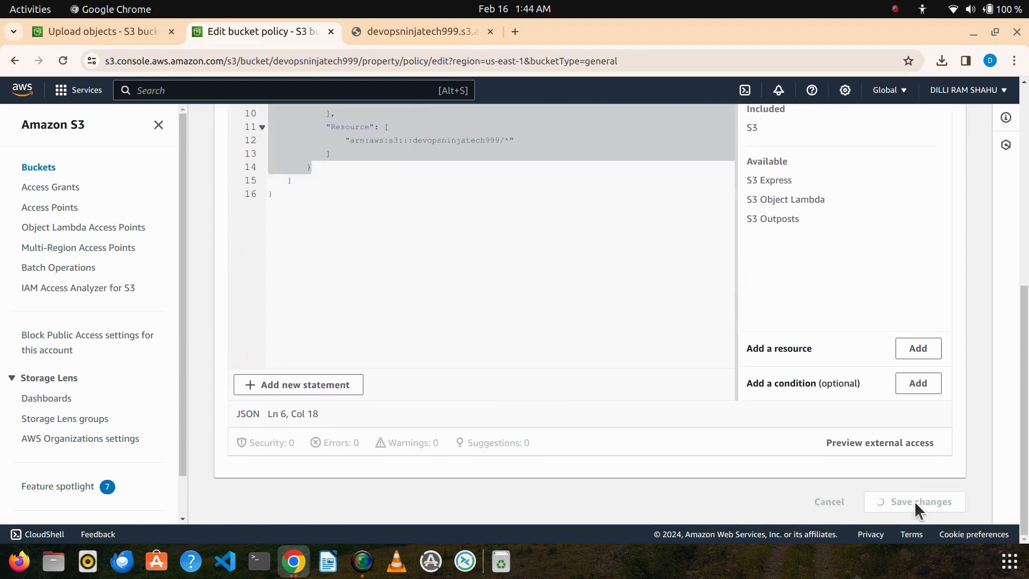
Switch to the browser tab with the versioning.txt object URL and reload it
scroll(596, 338, down, 3)
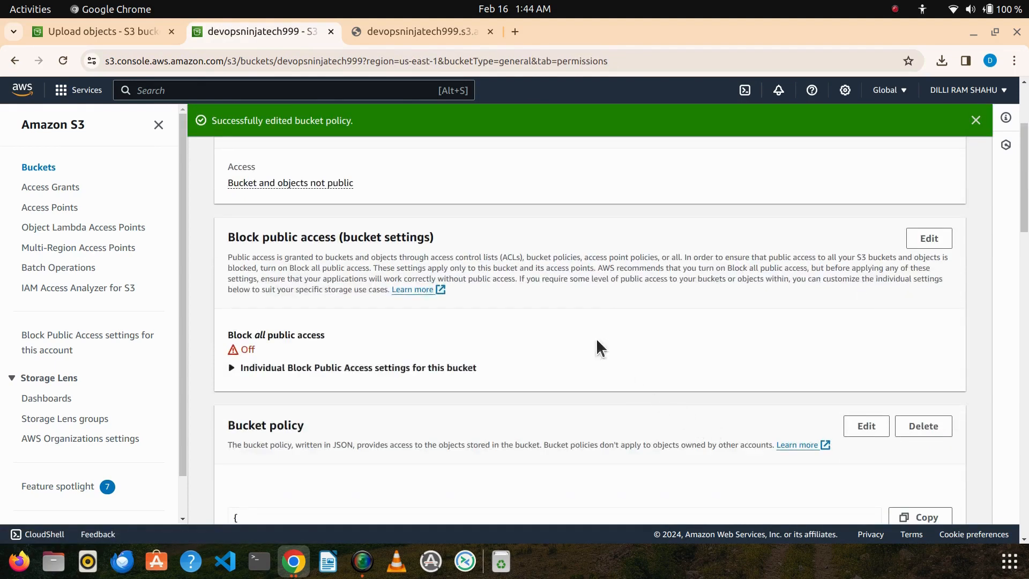
click(409, 34)
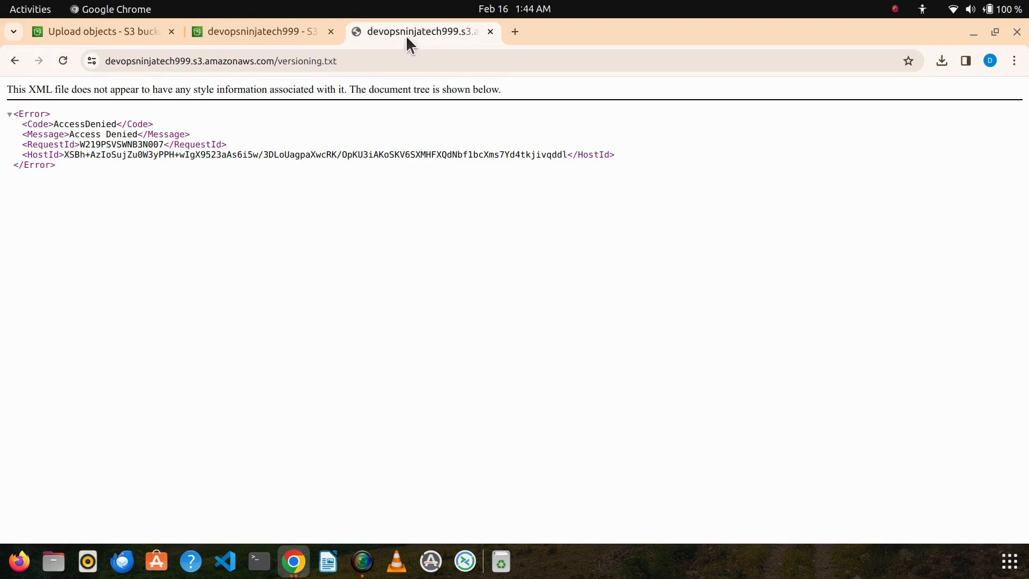
click(63, 61)
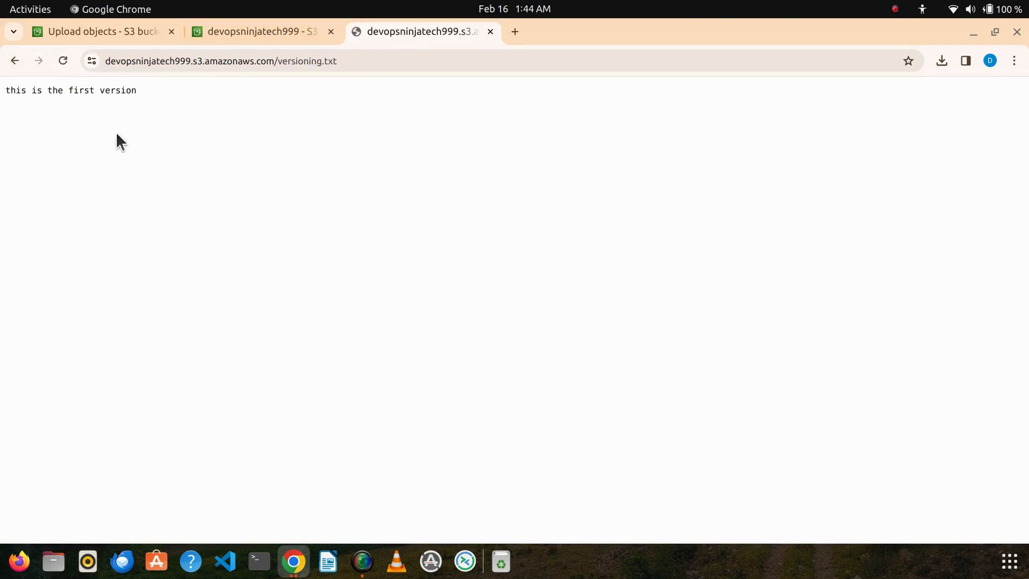
Switch to the S3 console tab and open the properties of the devopsninjatech999 bucket
click(248, 33)
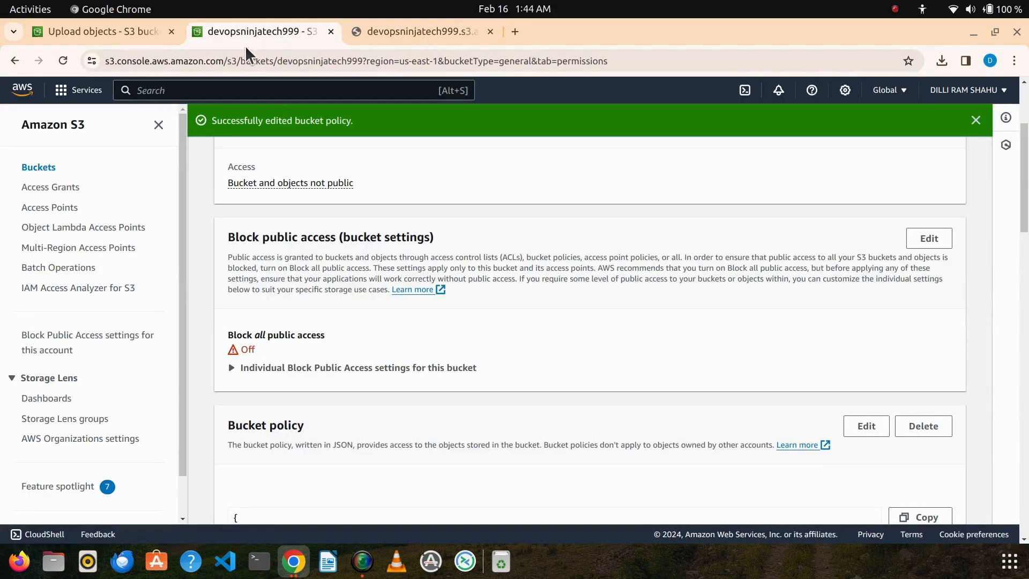
click(300, 158)
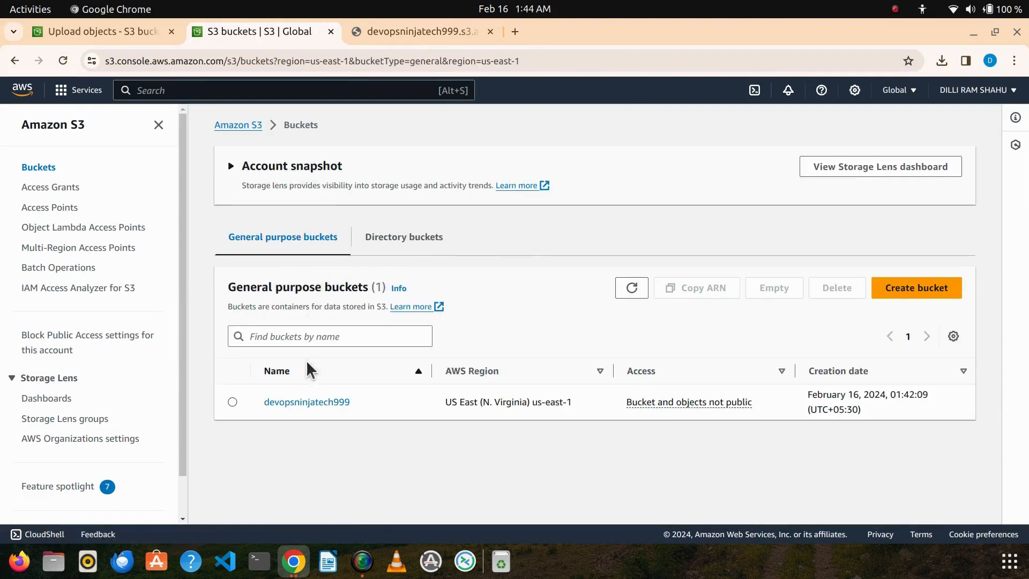
click(305, 401)
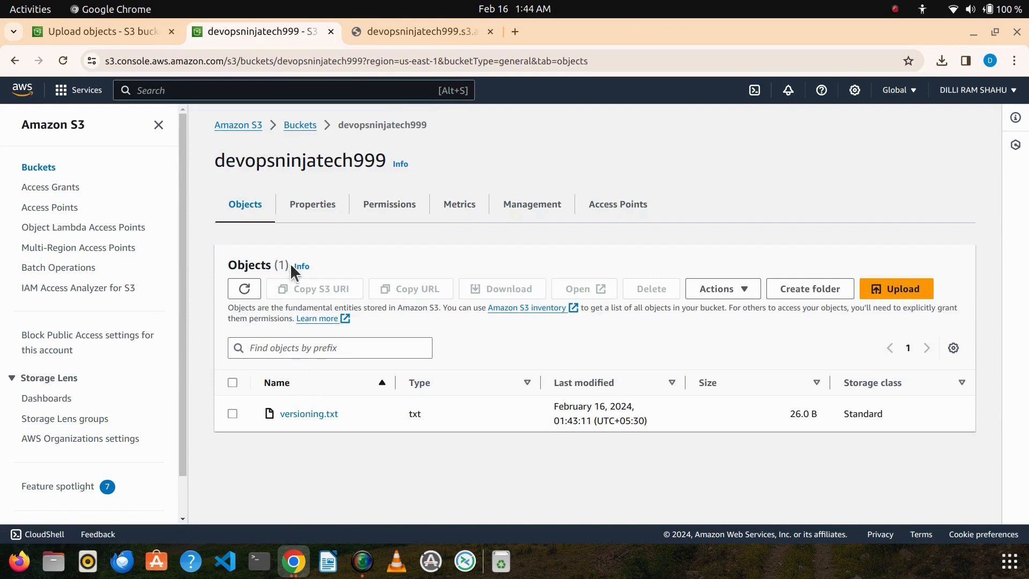
click(323, 214)
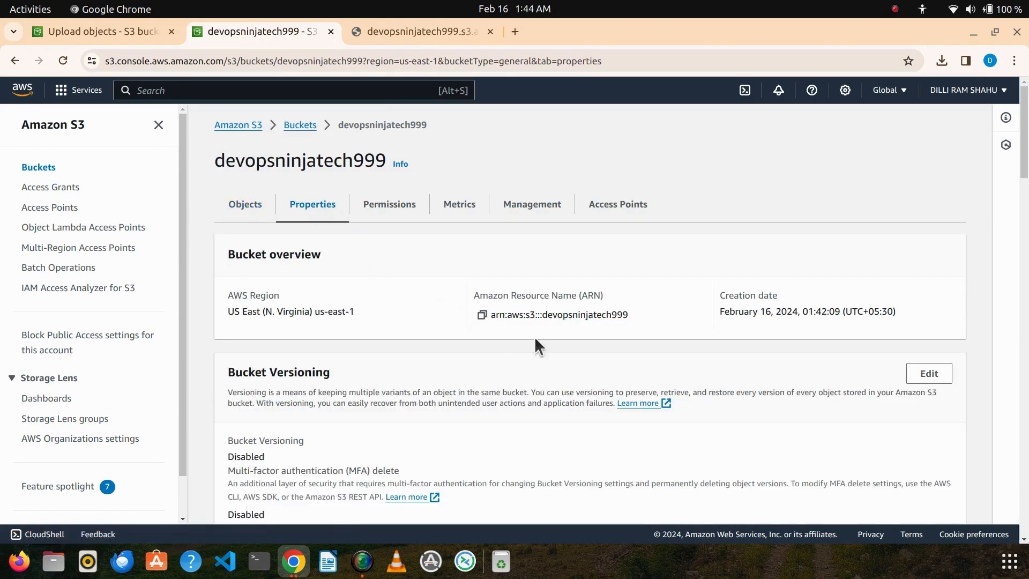
Enable Bucket Versioning for the bucket, save the change and return to the bucket's object list
scroll(655, 384, down, 3)
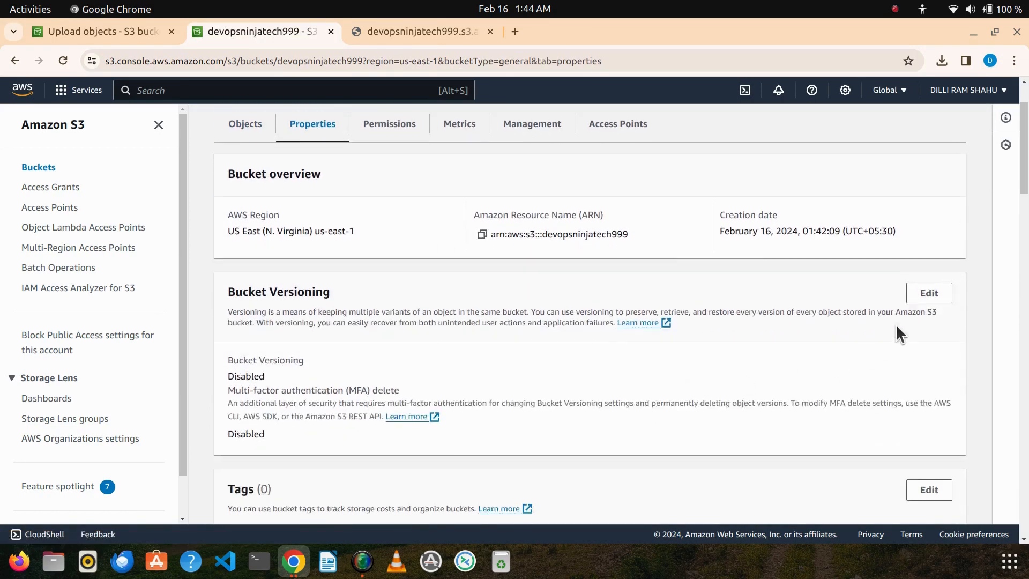
click(931, 294)
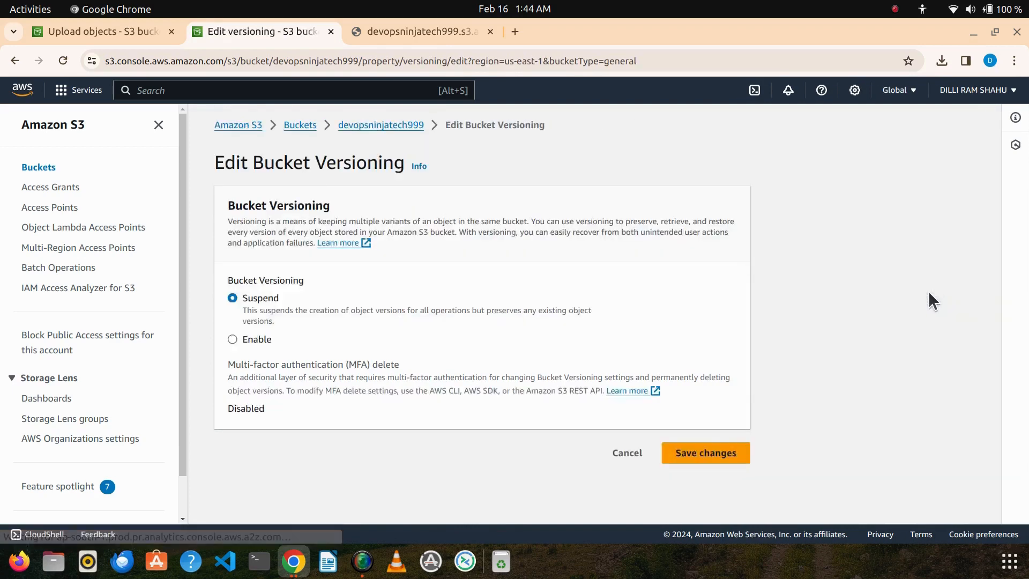
click(241, 337)
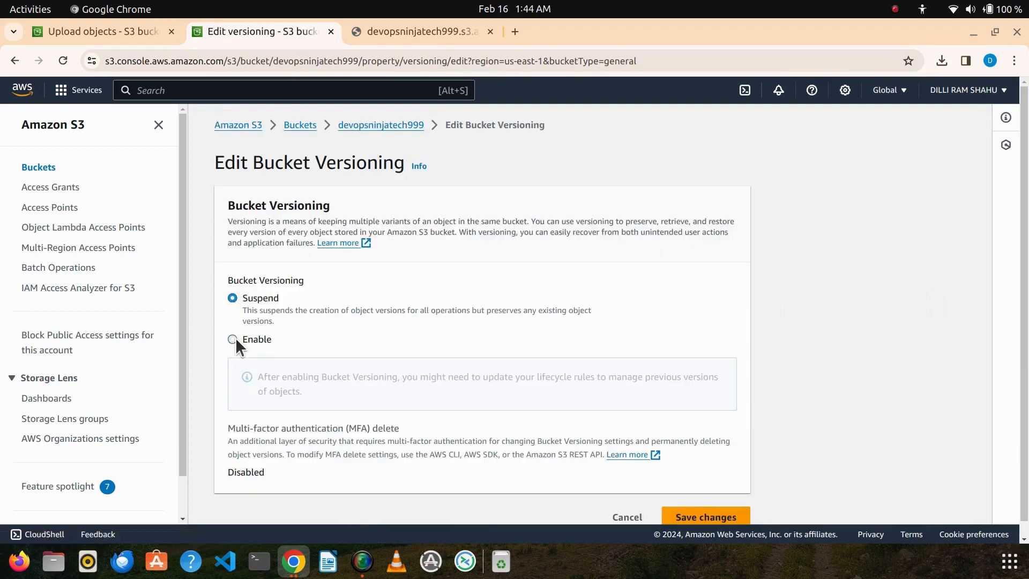
click(706, 512)
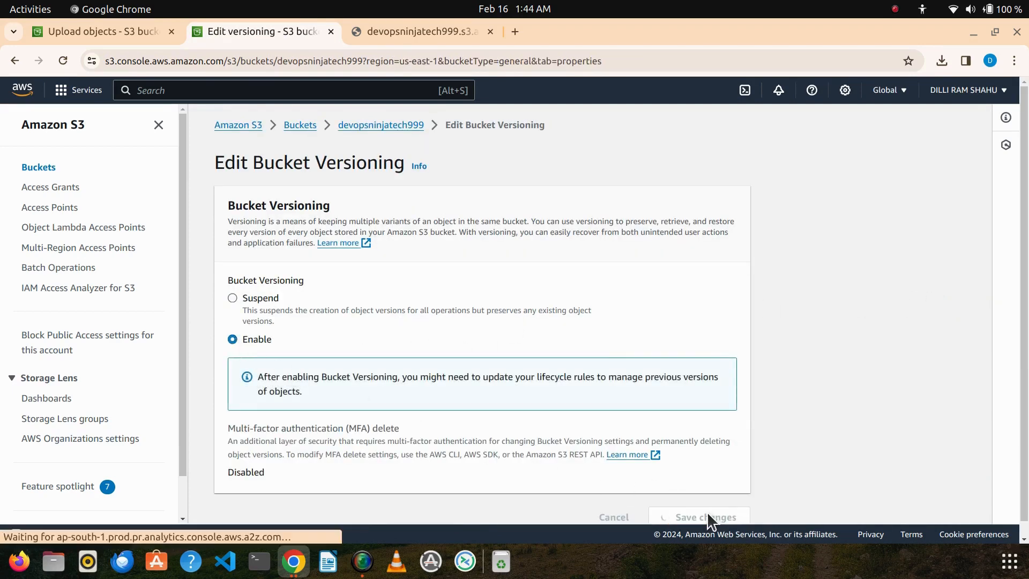
scroll(531, 399, down, 6)
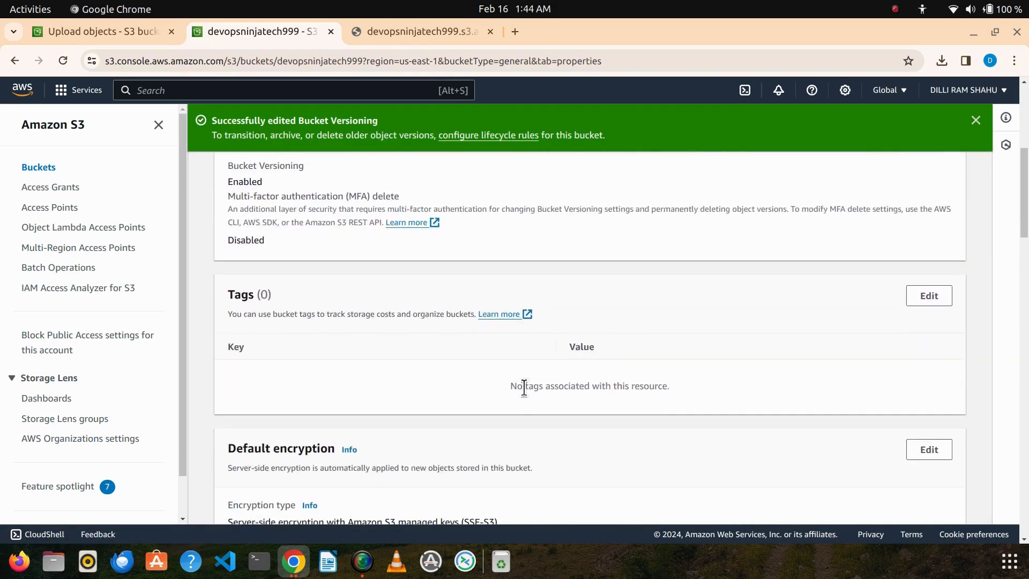
scroll(523, 387, up, 6)
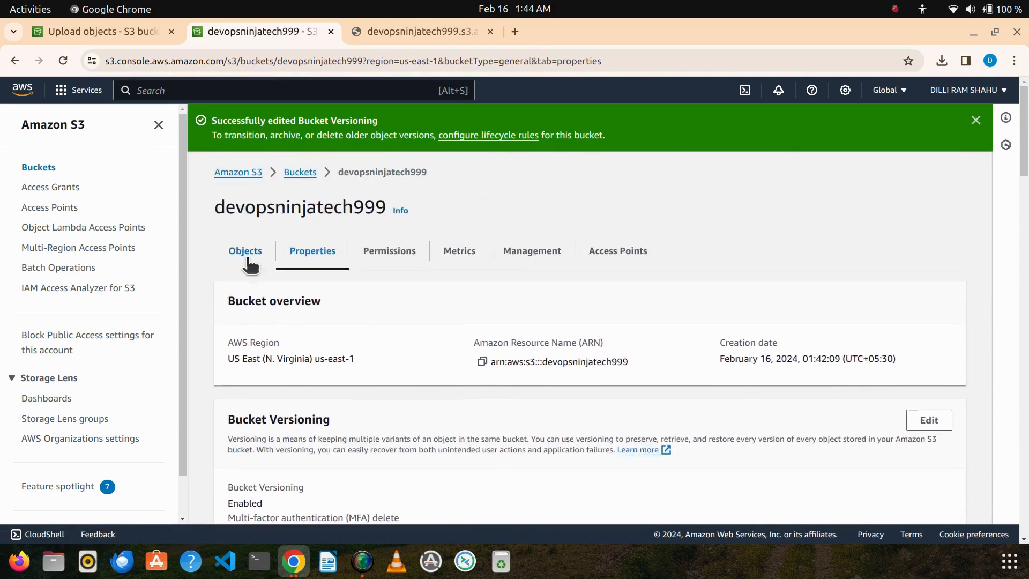
click(245, 251)
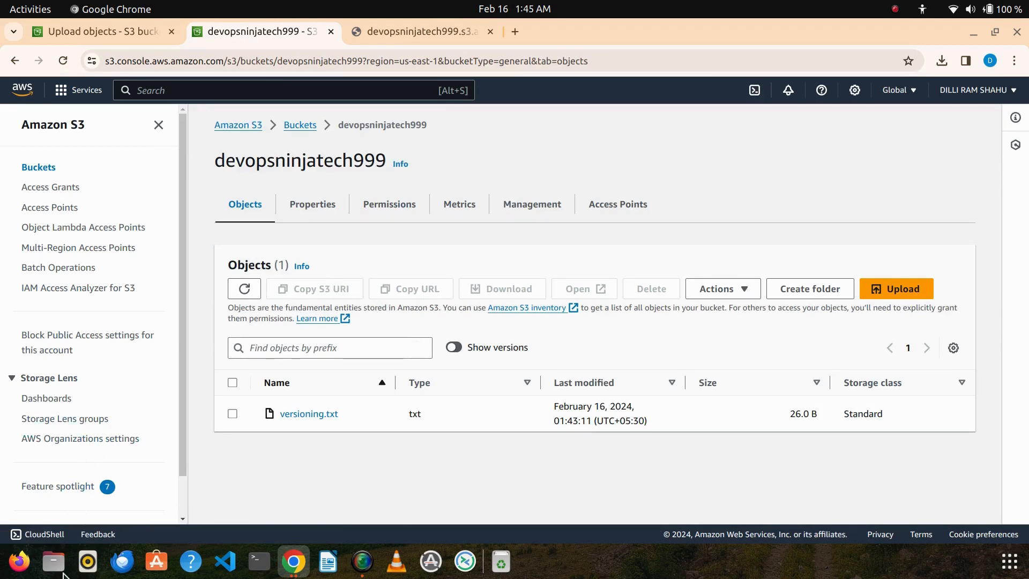
Switch to the Files app and open versioning.txt from the s3 versioning folder on the Desktop
click(54, 562)
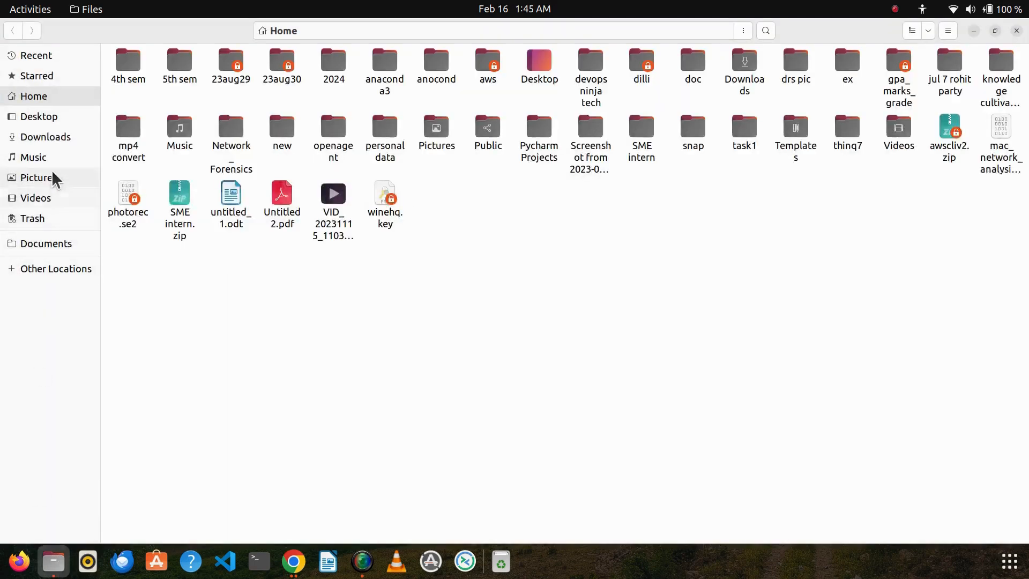
click(46, 121)
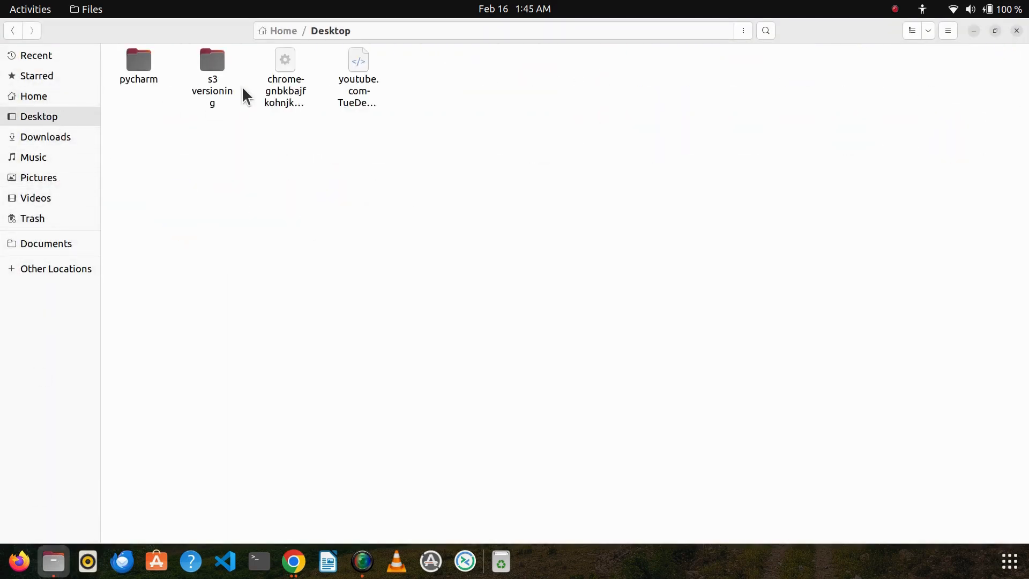
double_click(211, 70)
double_click(157, 71)
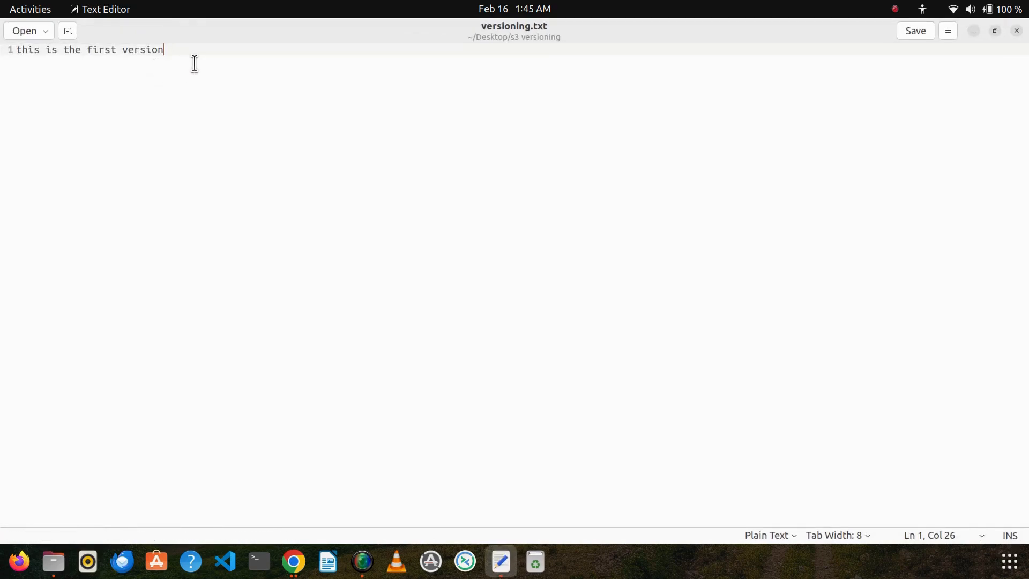
Add "this is the second version" on line 3 of versioning.txt, save it, and reopen the file briefly to check the text
key(Return)
key(Return)
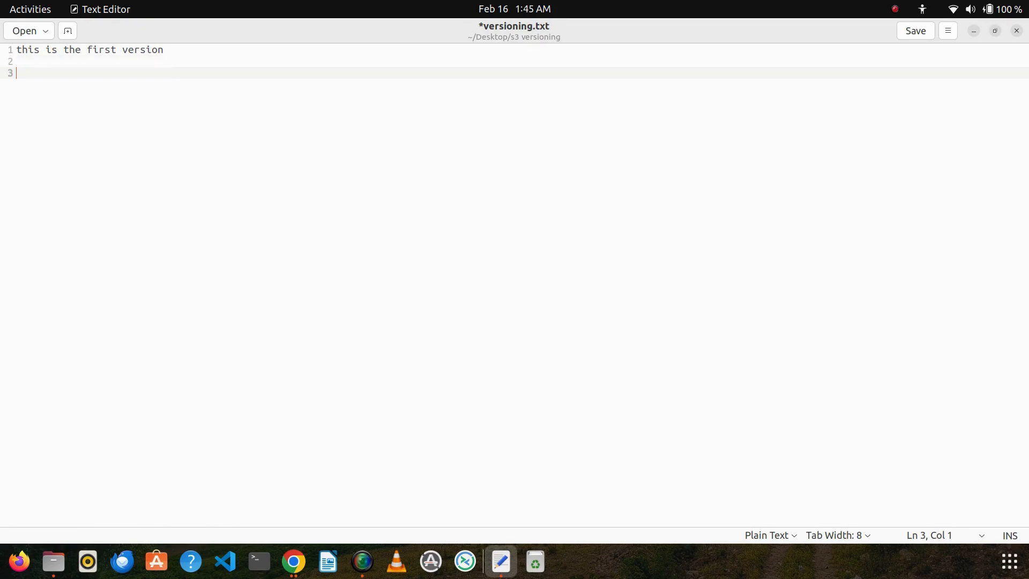
text(this is the)
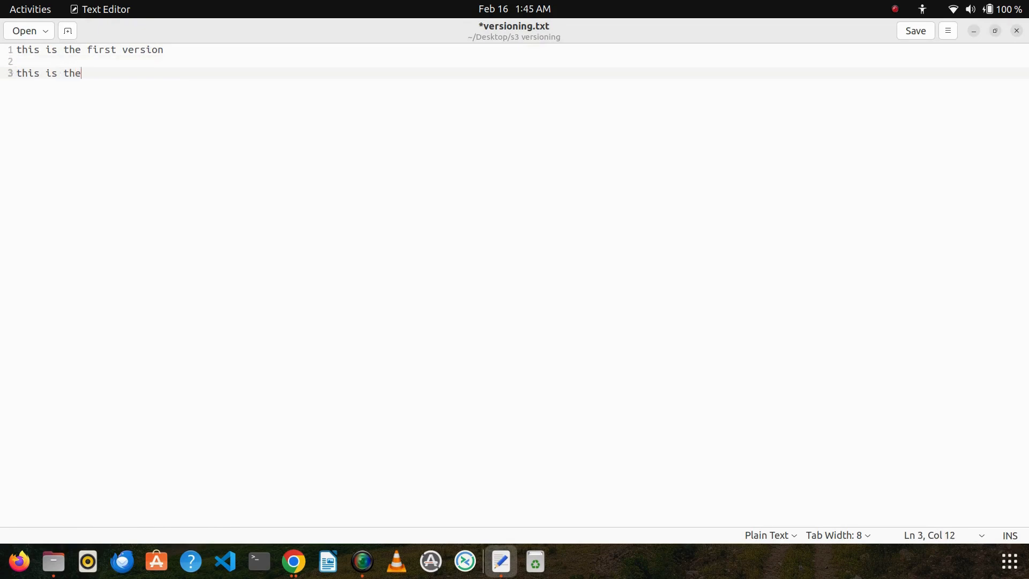
text( second version)
click(911, 31)
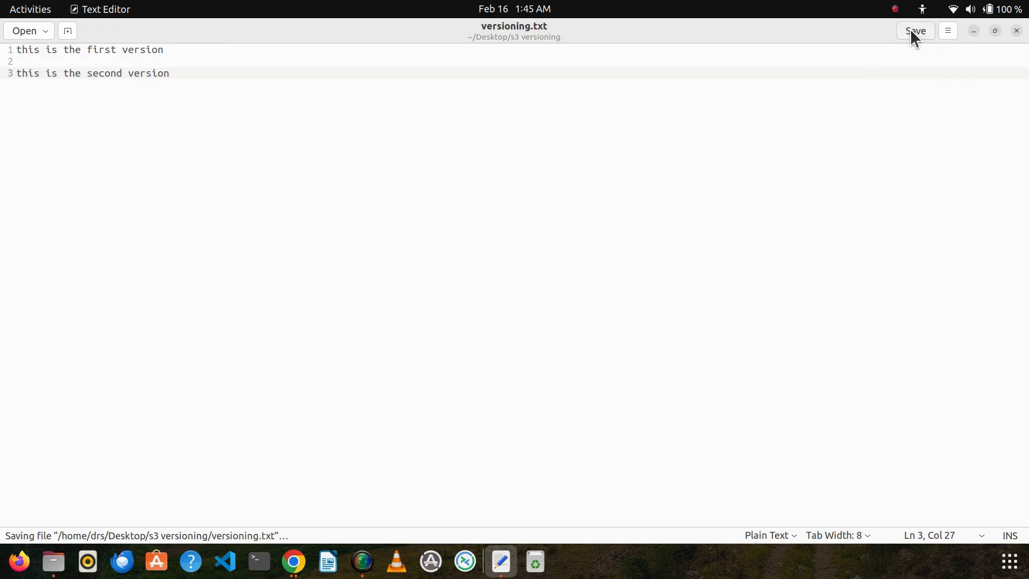
click(1016, 31)
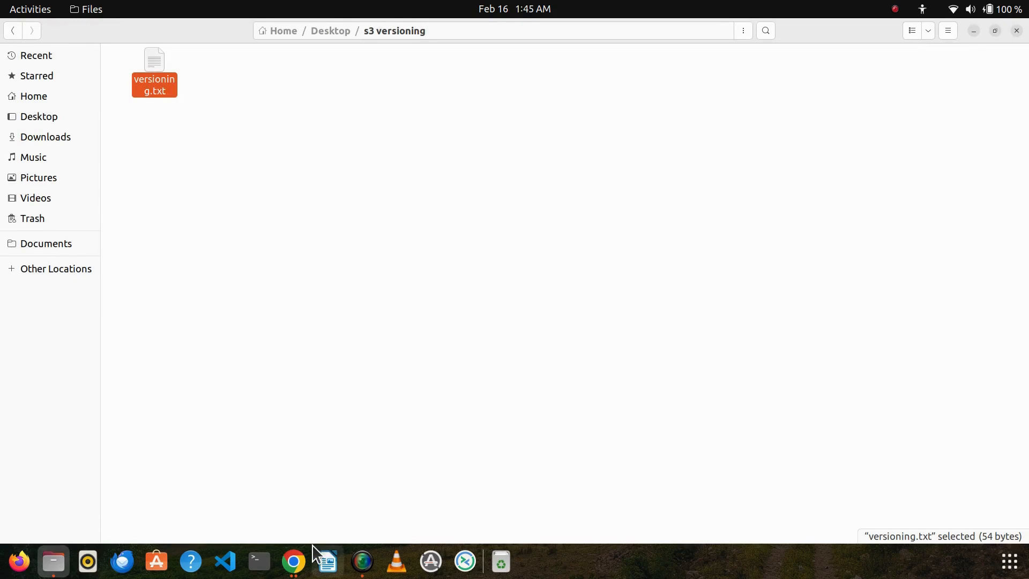
double_click(155, 72)
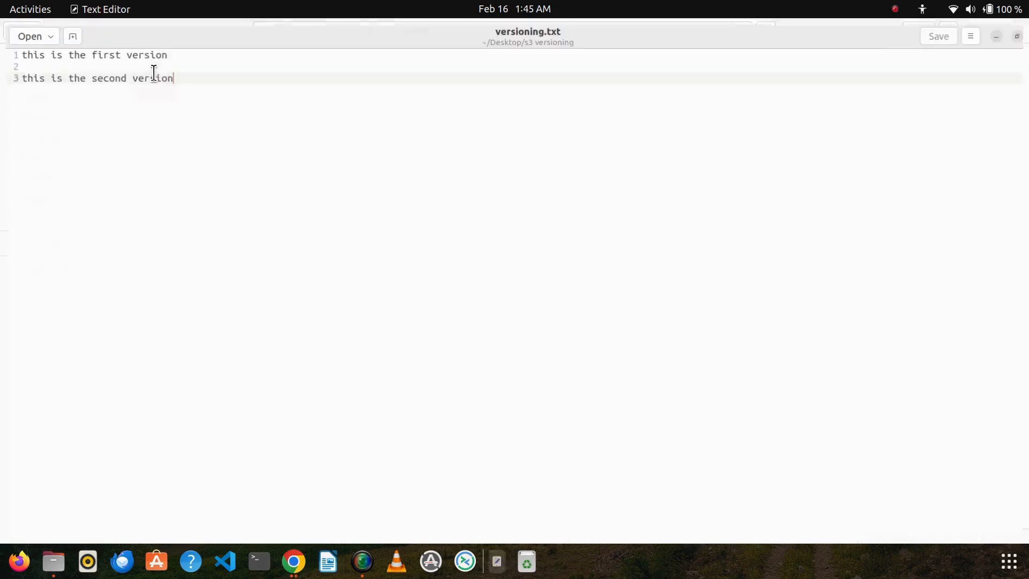
click(1016, 31)
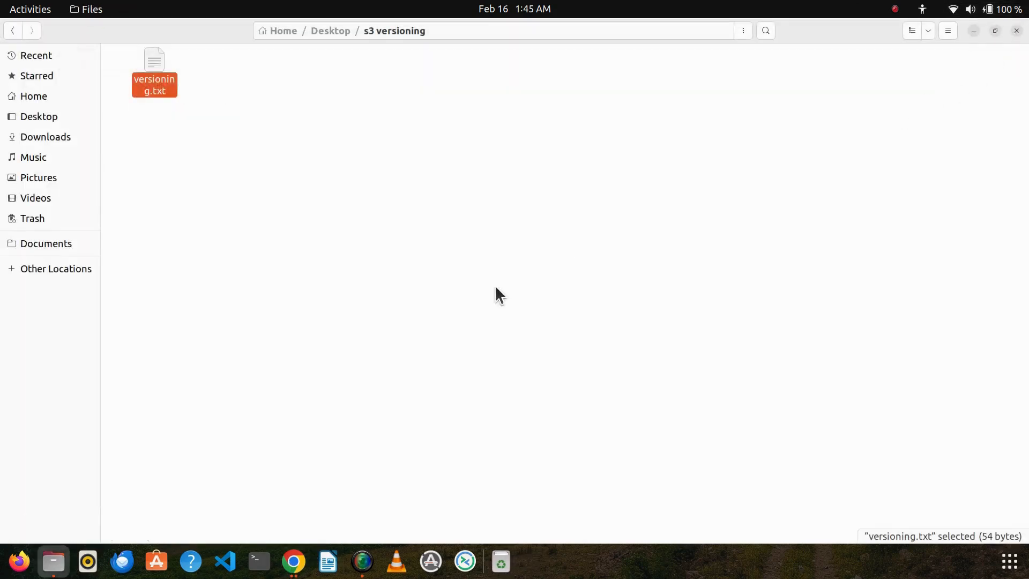
Switch to Chrome and upload the edited versioning.txt from Desktop/s3 versioning to the devopsninjatech999 bucket
click(294, 561)
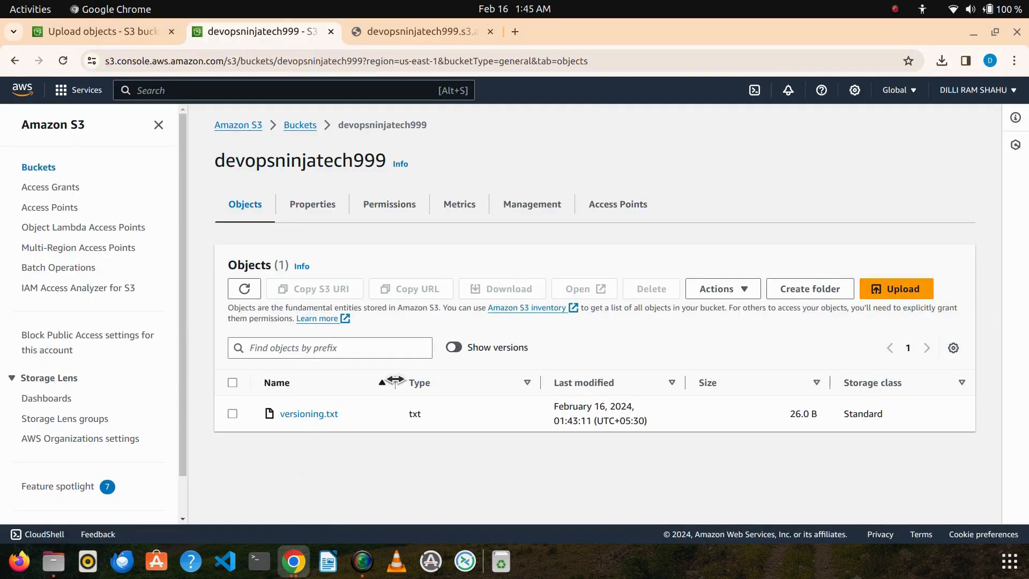
click(902, 292)
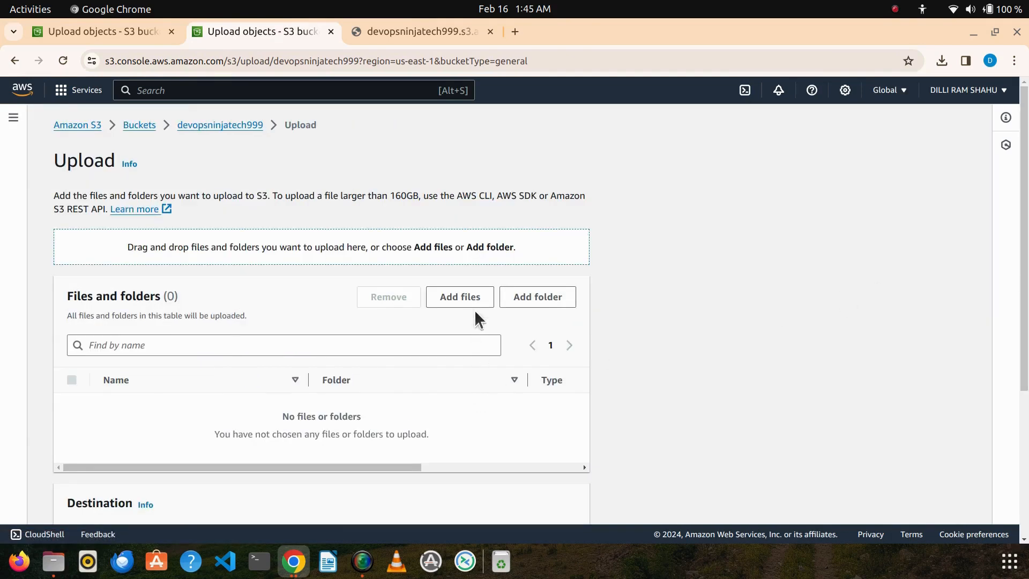
click(472, 298)
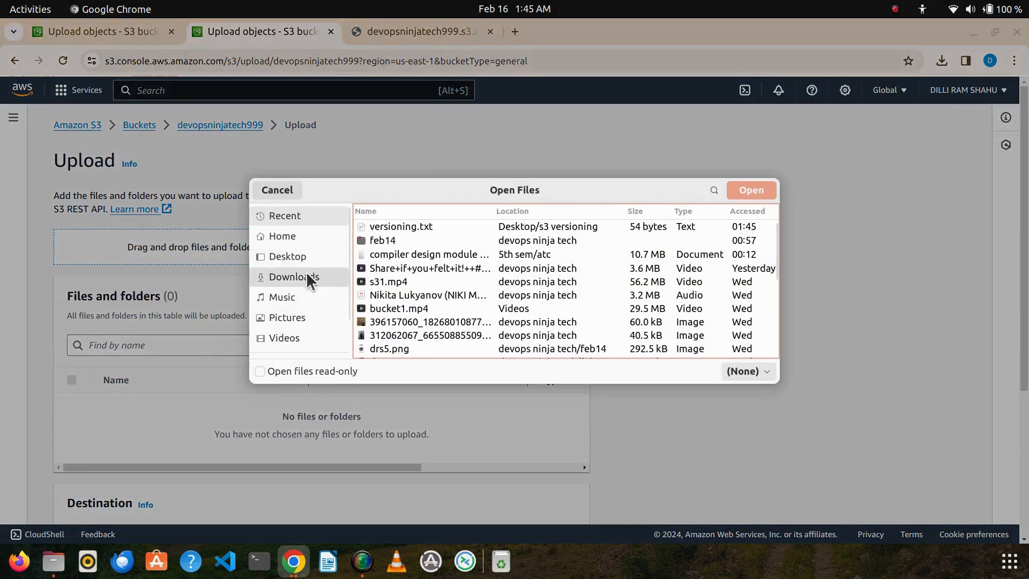
click(301, 256)
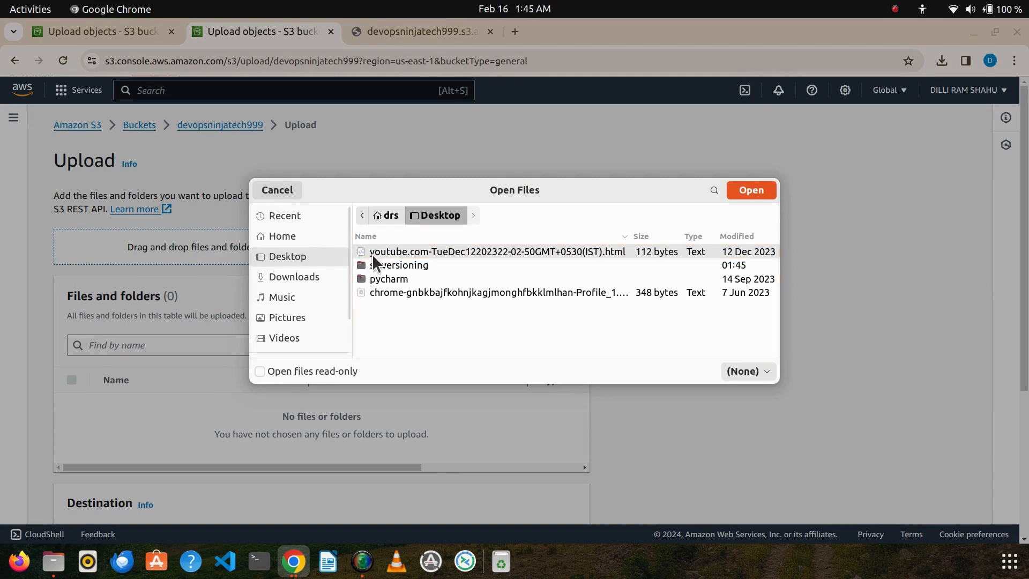
double_click(383, 262)
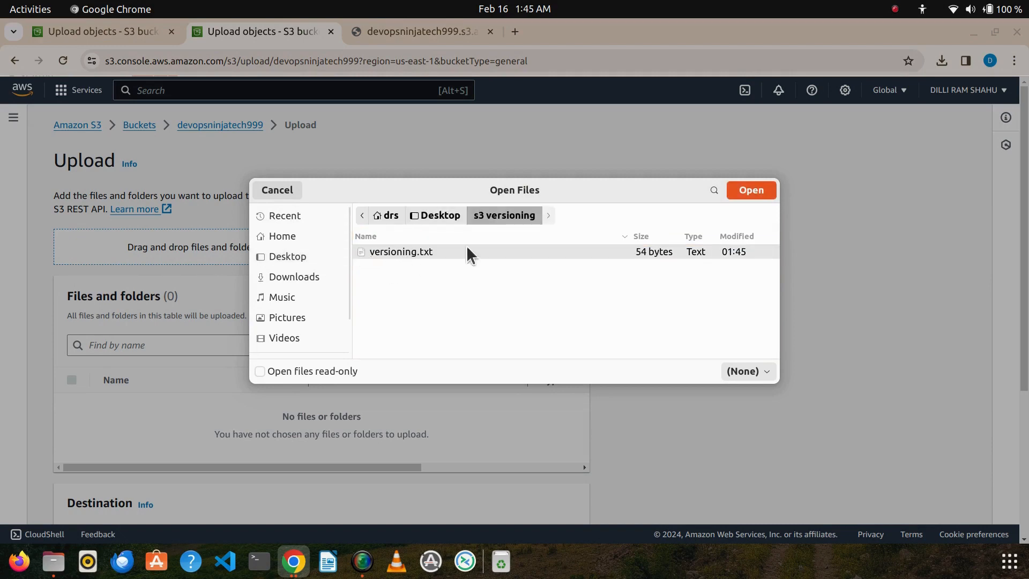
click(750, 191)
scroll(616, 284, down, 4)
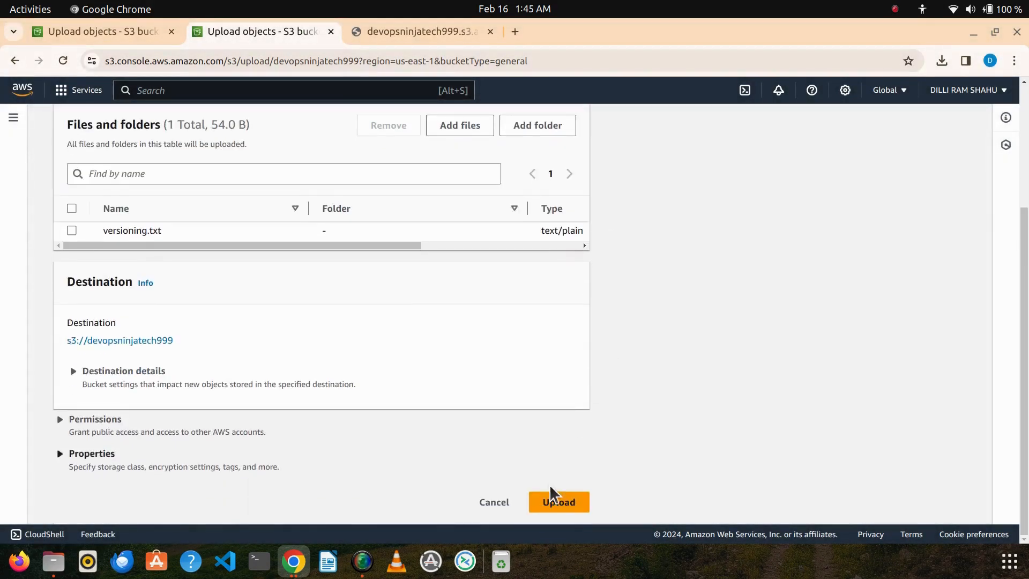
click(555, 504)
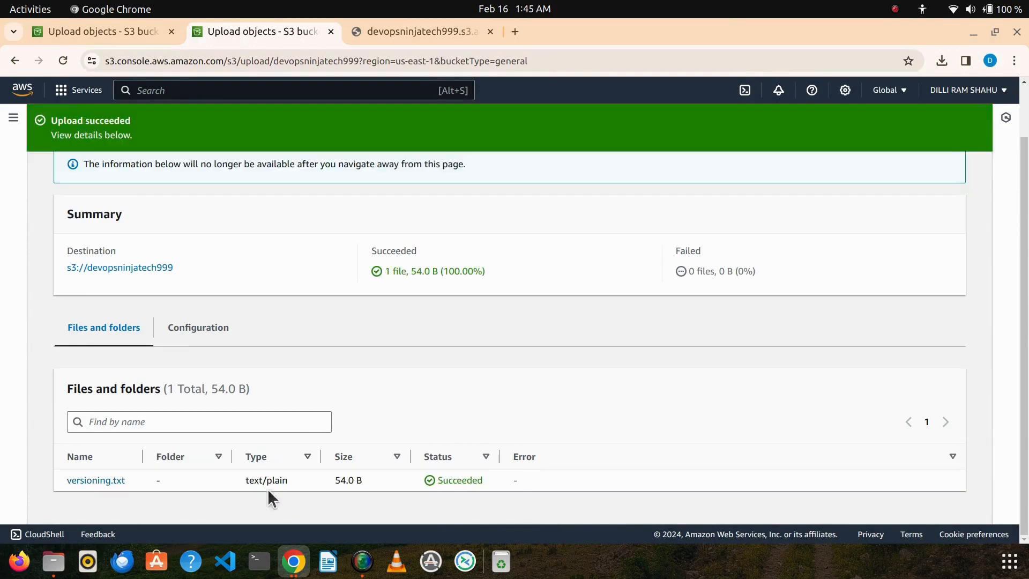
Reopen the local versioning.txt from the Files app, add "this is the 3rd version" on line 7 and save the file
click(53, 561)
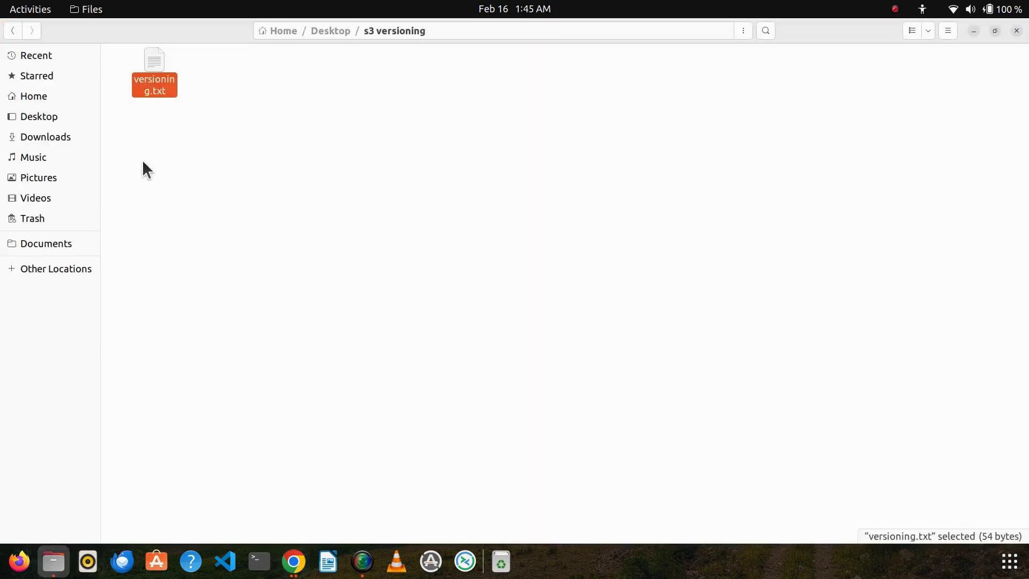
double_click(155, 60)
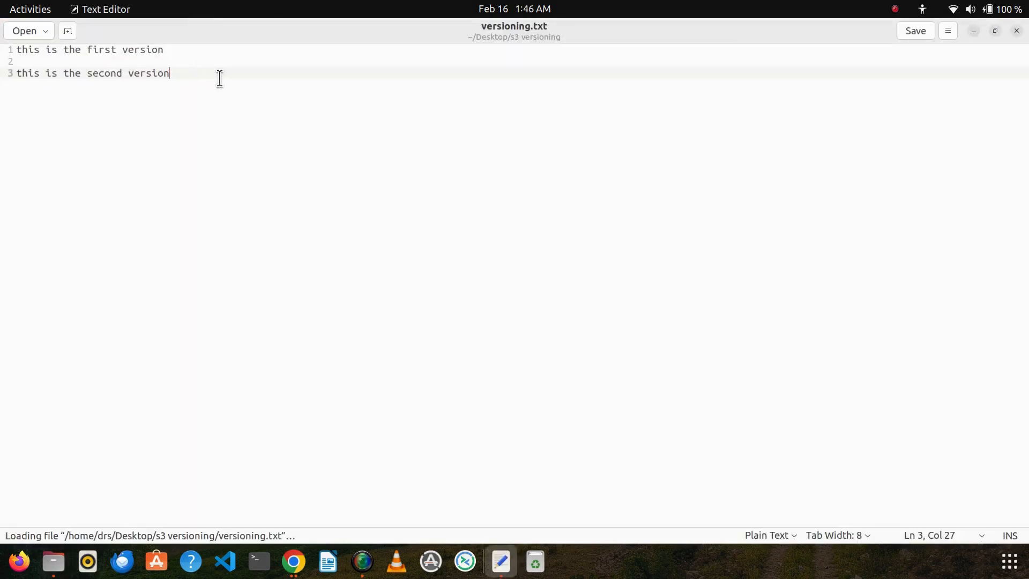
key(Return)
key(Return)
key(Return)
key(Return)
text(th)
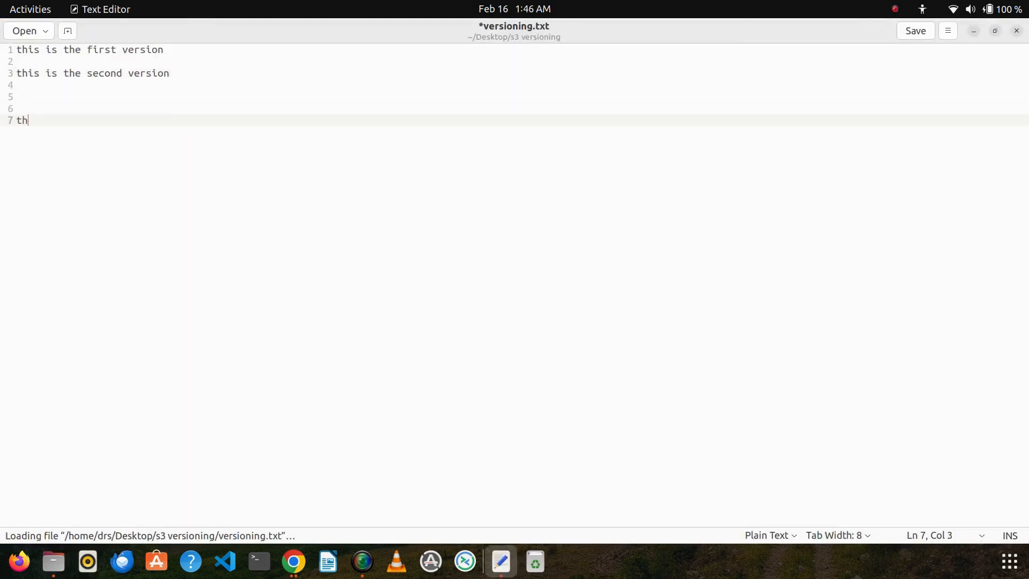
text(is is the)
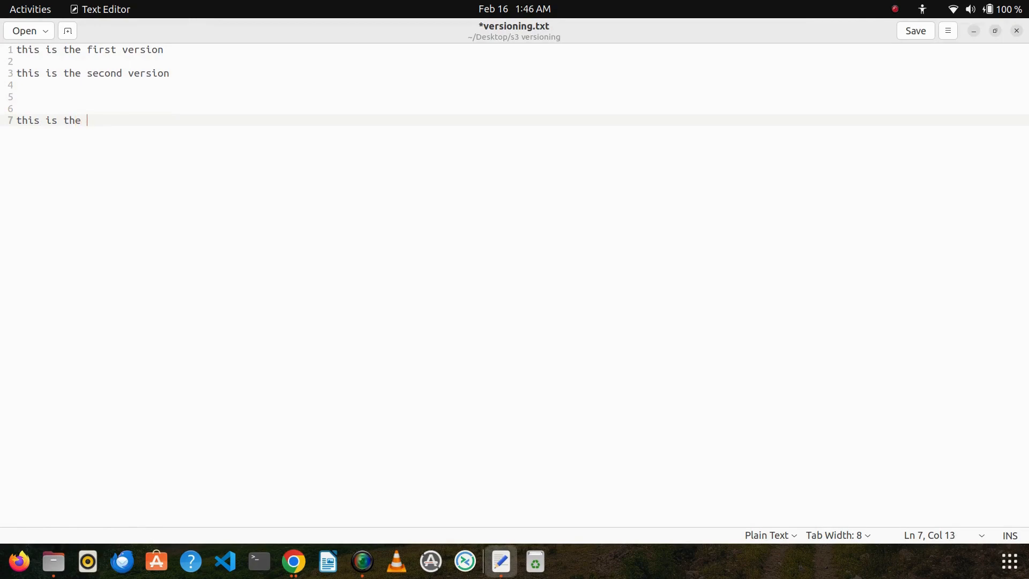
text( 3rd version)
click(914, 28)
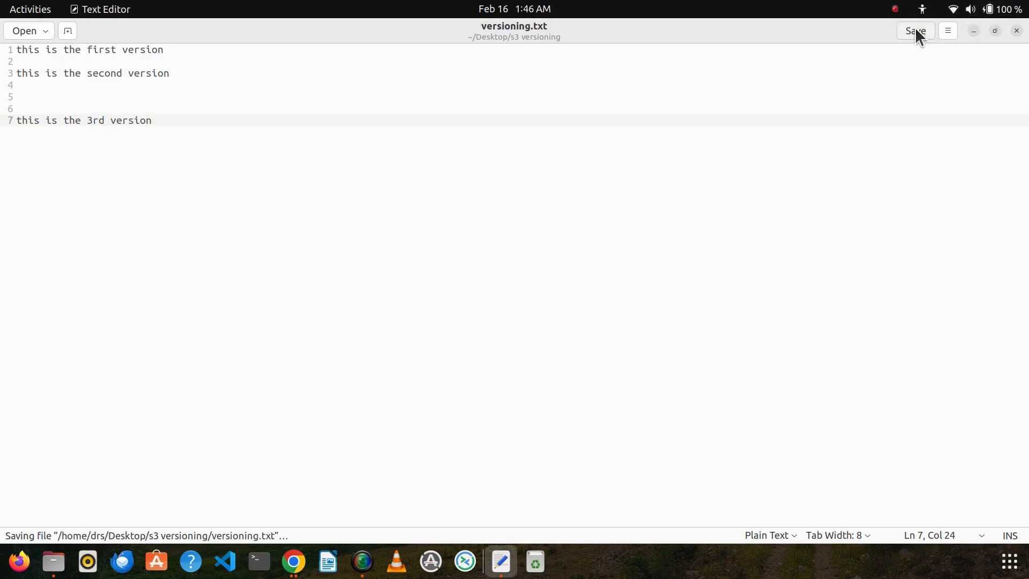
Switch back to Chrome and close the upload status page to return to the bucket's object list
click(294, 570)
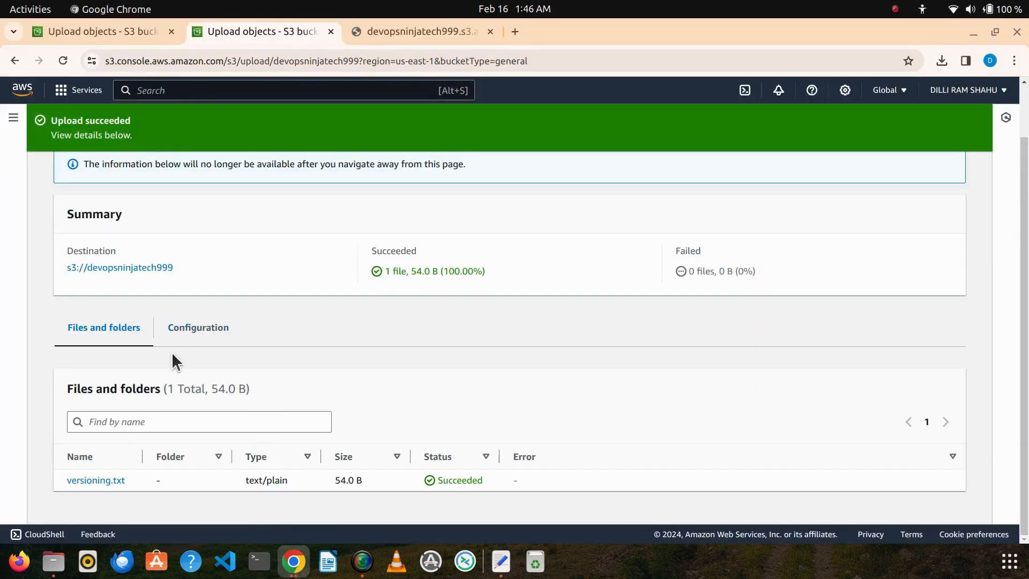
scroll(192, 382, up, 2)
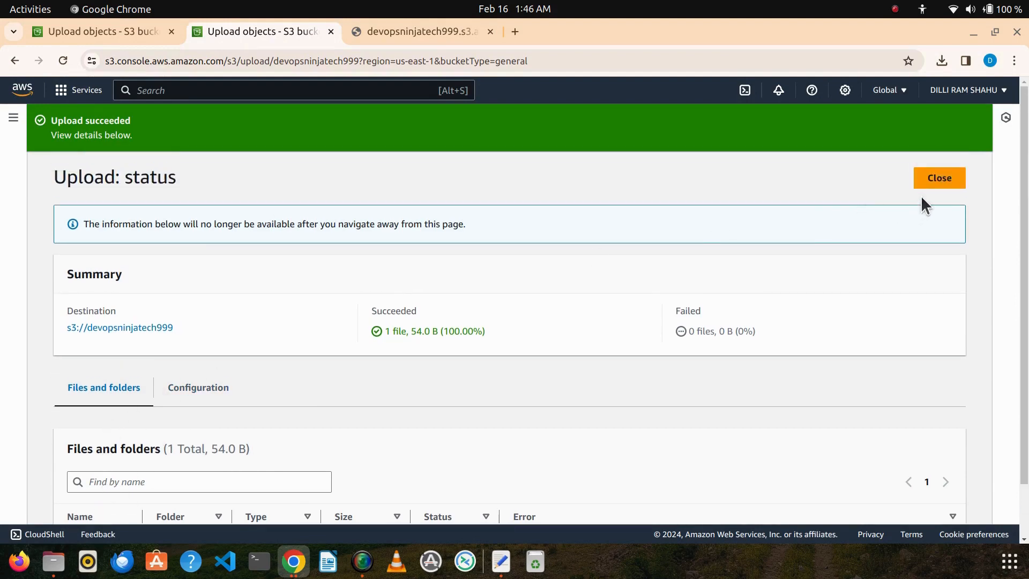
click(928, 177)
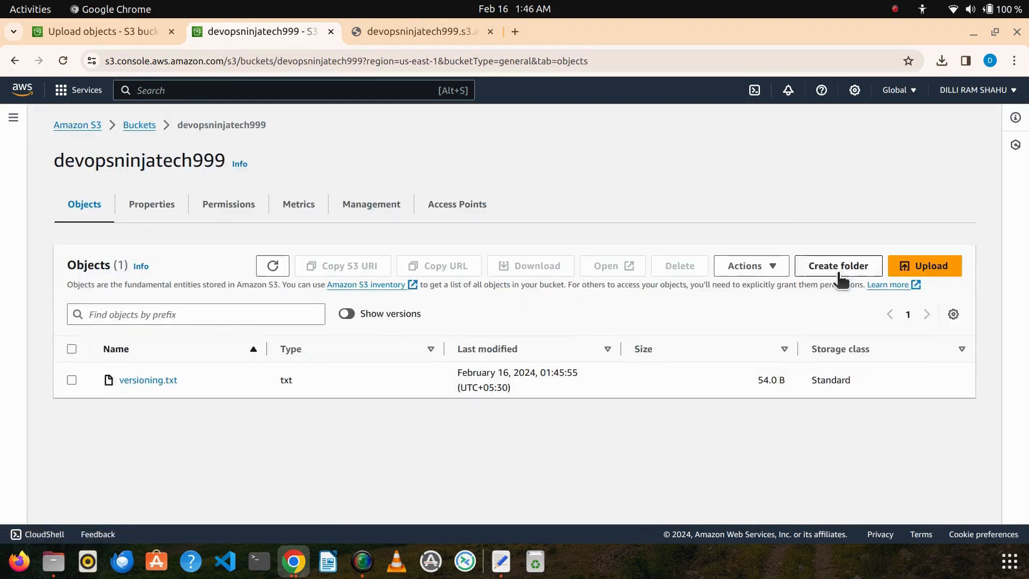
Upload the edited versioning.txt from Desktop/s3 versioning to the devopsninjatech999 bucket again
click(914, 265)
click(460, 296)
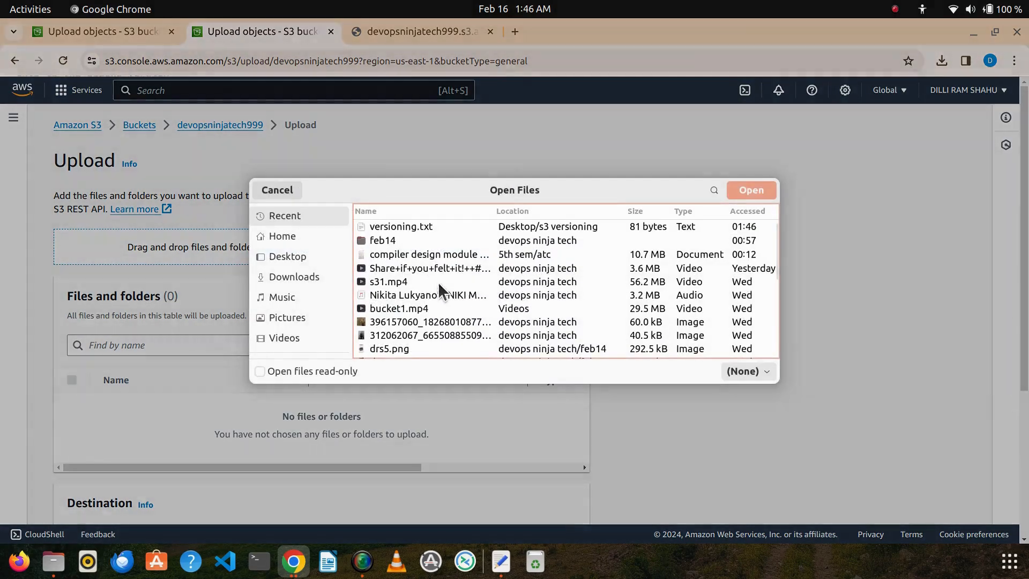
click(311, 255)
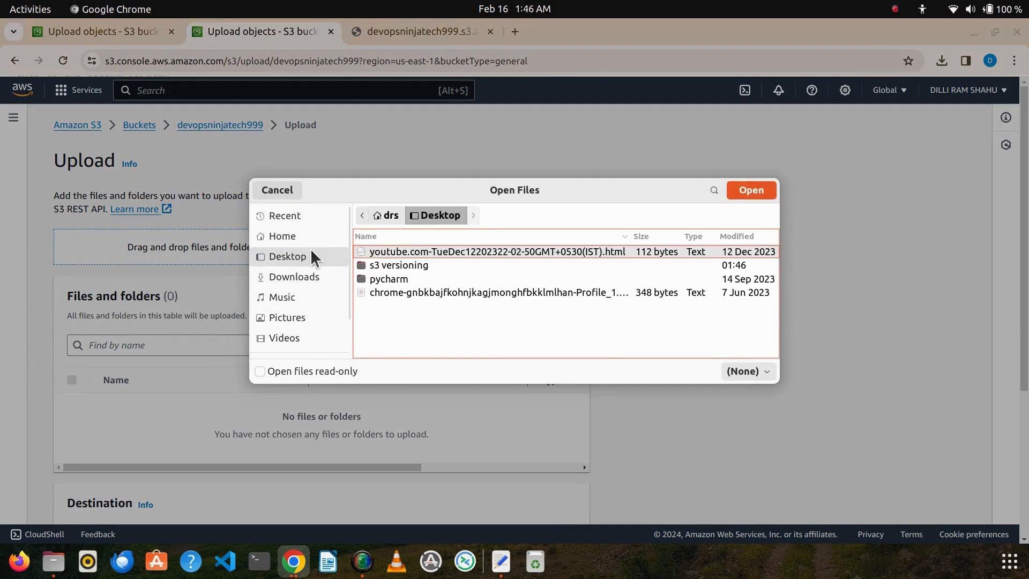
double_click(387, 265)
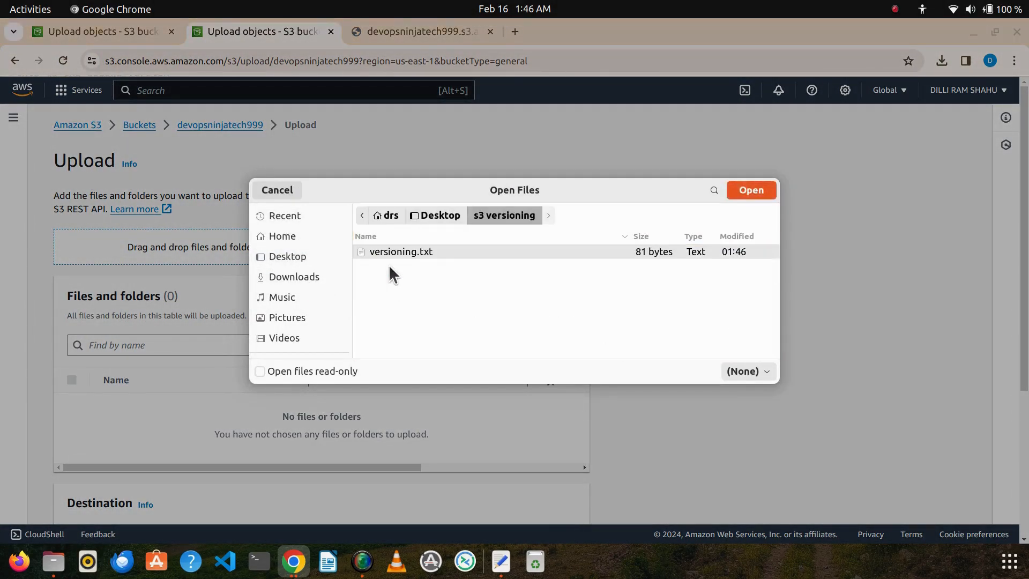
click(748, 191)
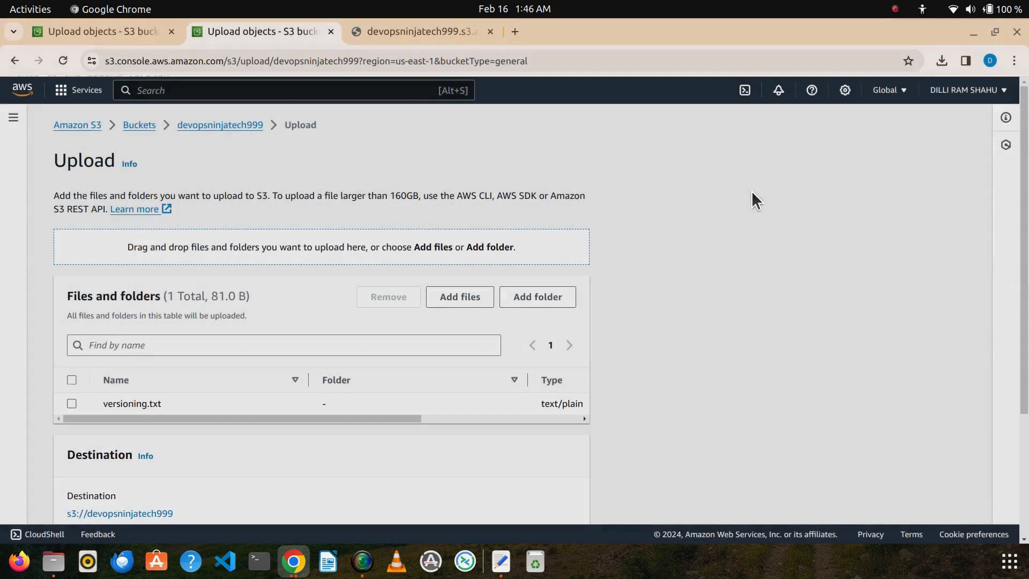
scroll(619, 279, down, 3)
click(558, 502)
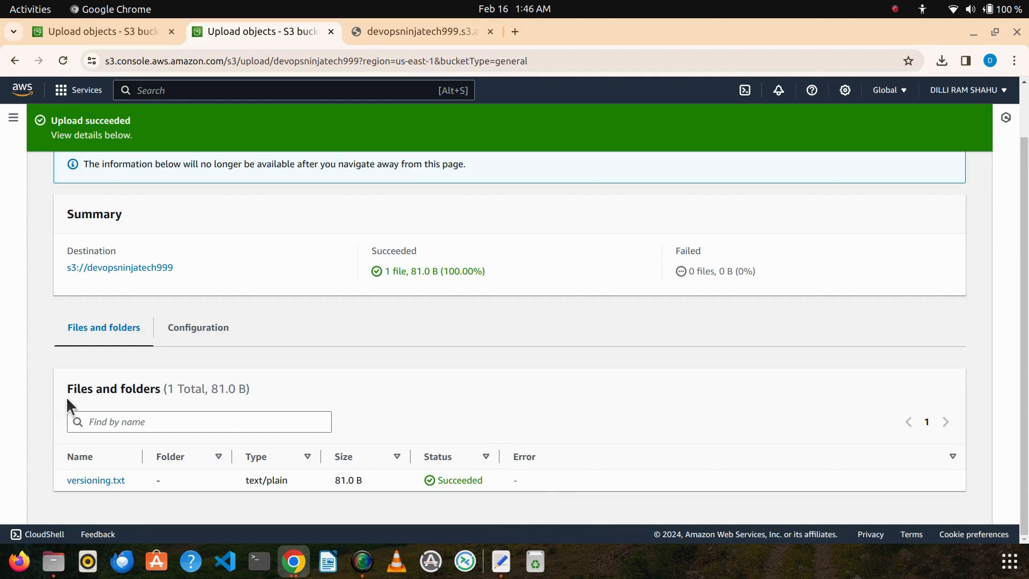
Go to the uploaded versioning.txt object from the upload results and open it to check the text in its current version
scroll(110, 271, up, 2)
scroll(126, 323, down, 2)
scroll(142, 392, up, 2)
scroll(143, 423, down, 2)
click(96, 480)
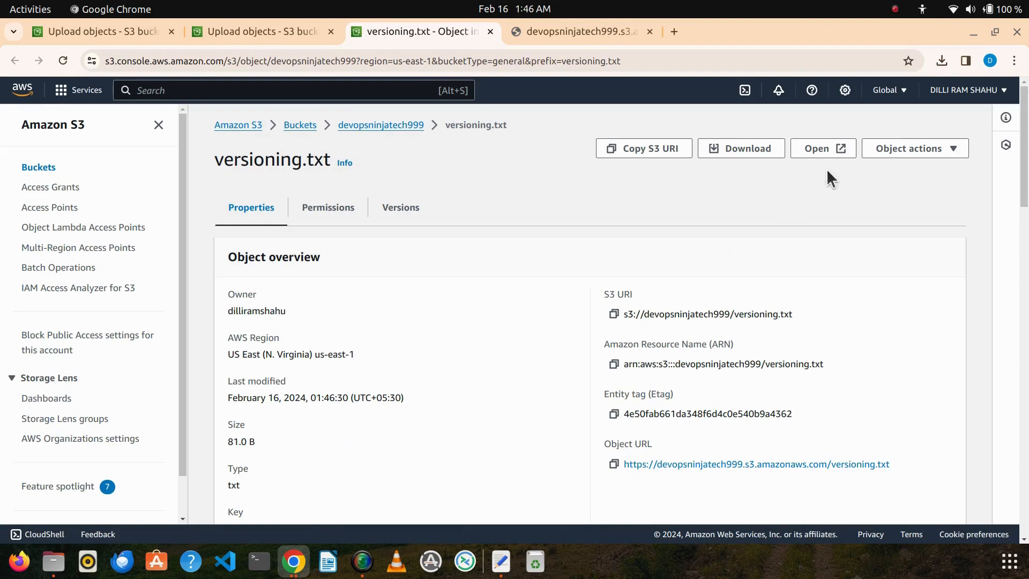
click(827, 148)
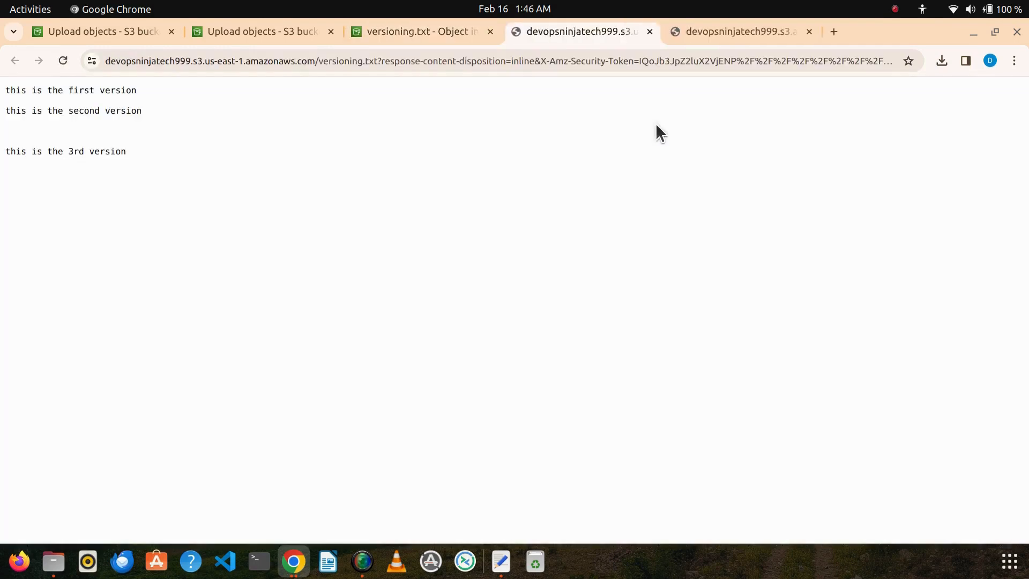
drag(2, 89, 145, 169)
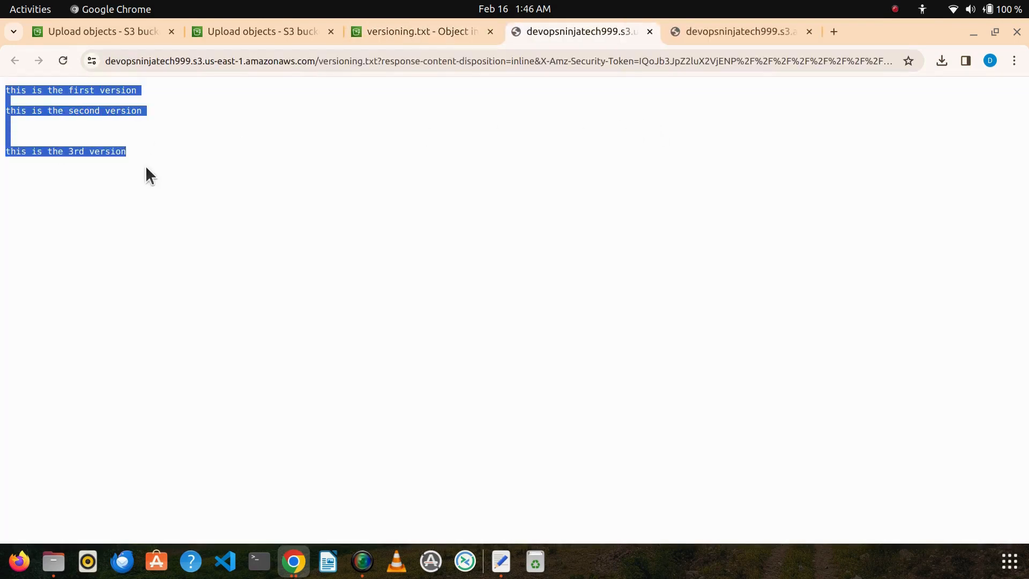
click(146, 165)
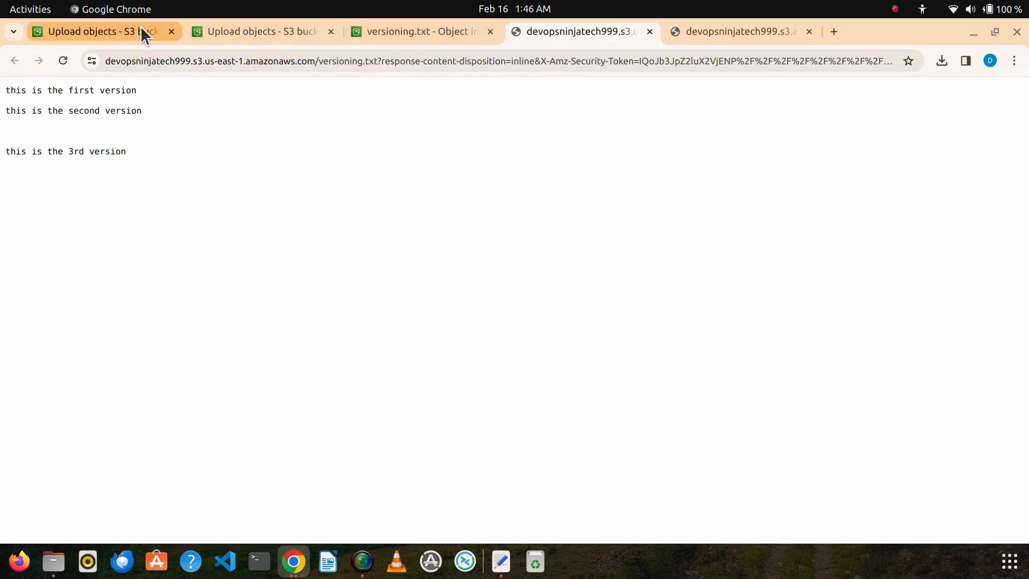
Close the first tab's upload status page to return to the bucket's object list, and close all other browser tabs
click(404, 31)
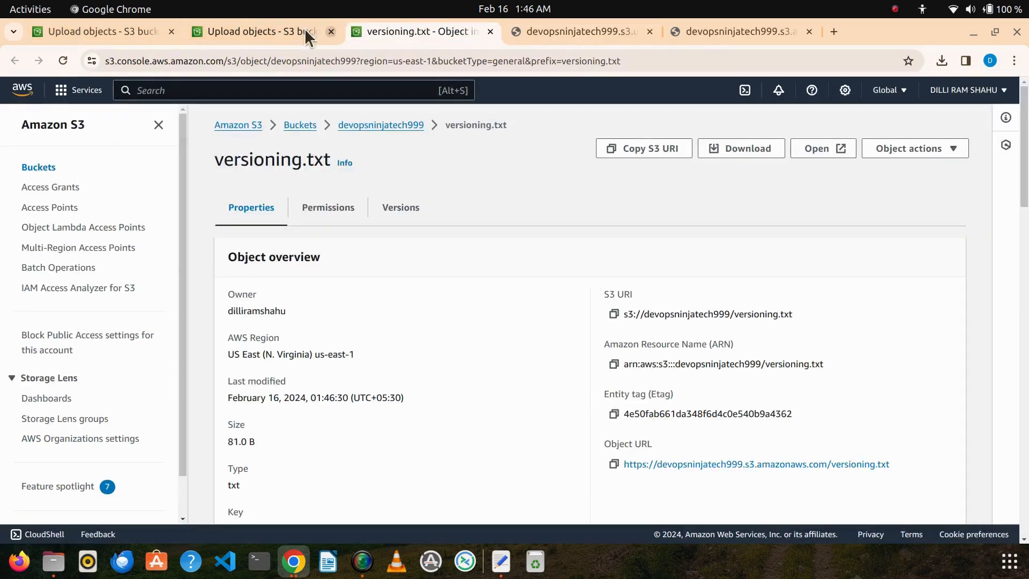
click(272, 33)
click(134, 31)
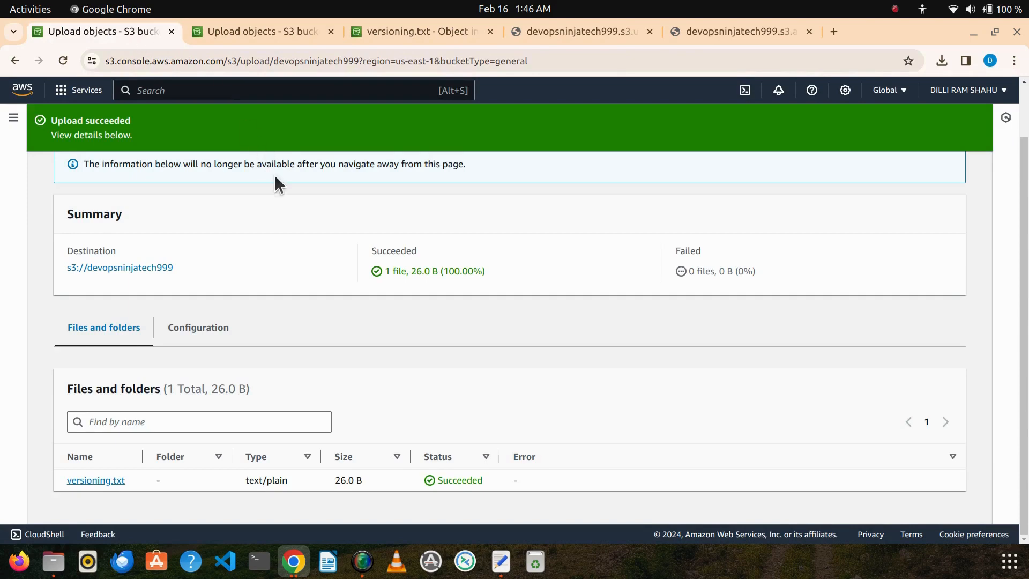
scroll(274, 174, up, 2)
click(932, 178)
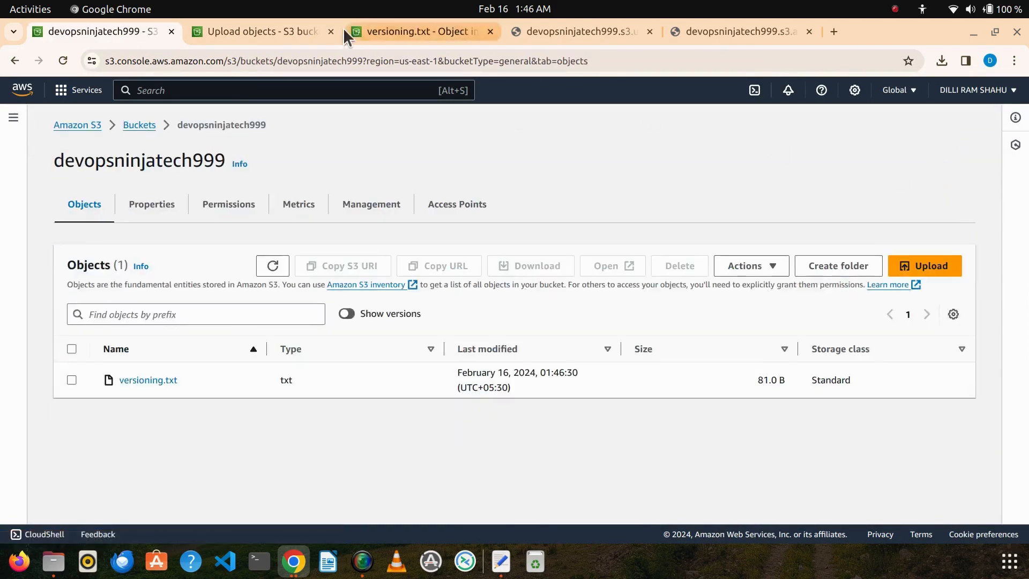
click(287, 28)
click(332, 32)
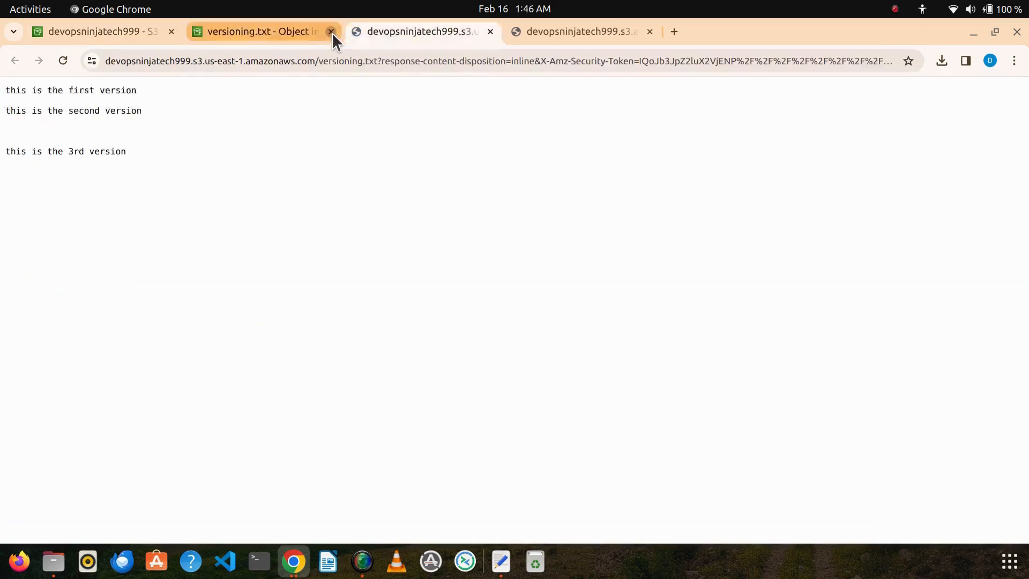
click(332, 33)
click(332, 32)
click(332, 32)
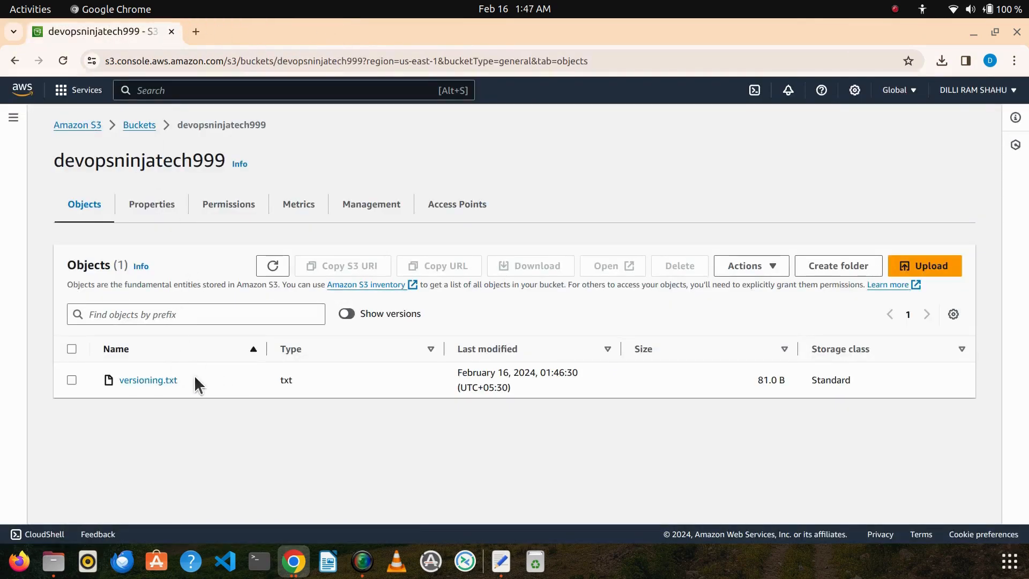
Show all object versions in the bucket and open the oldest versioning.txt, with version ID null, to read its text
click(345, 313)
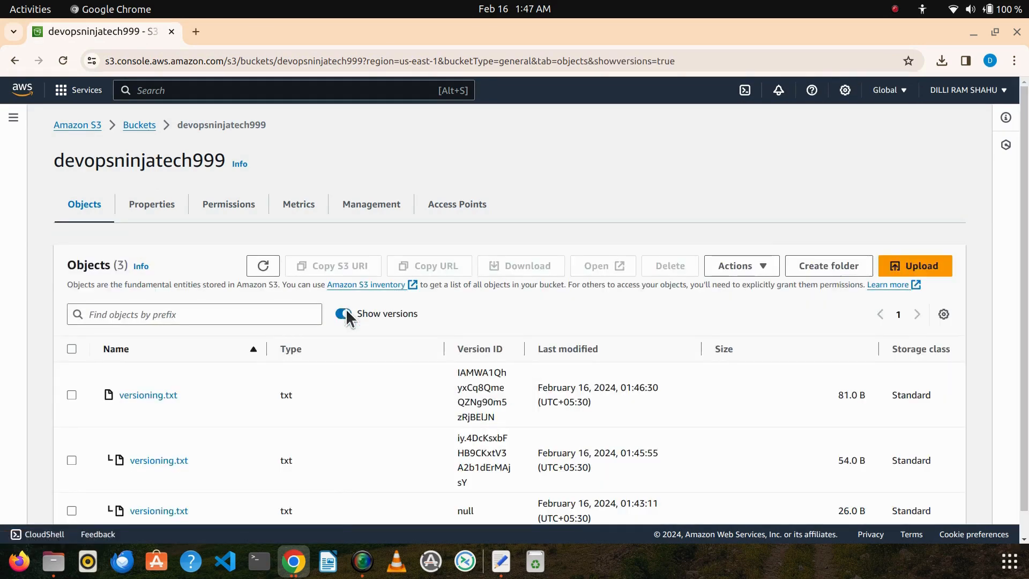
scroll(347, 309, down, 1)
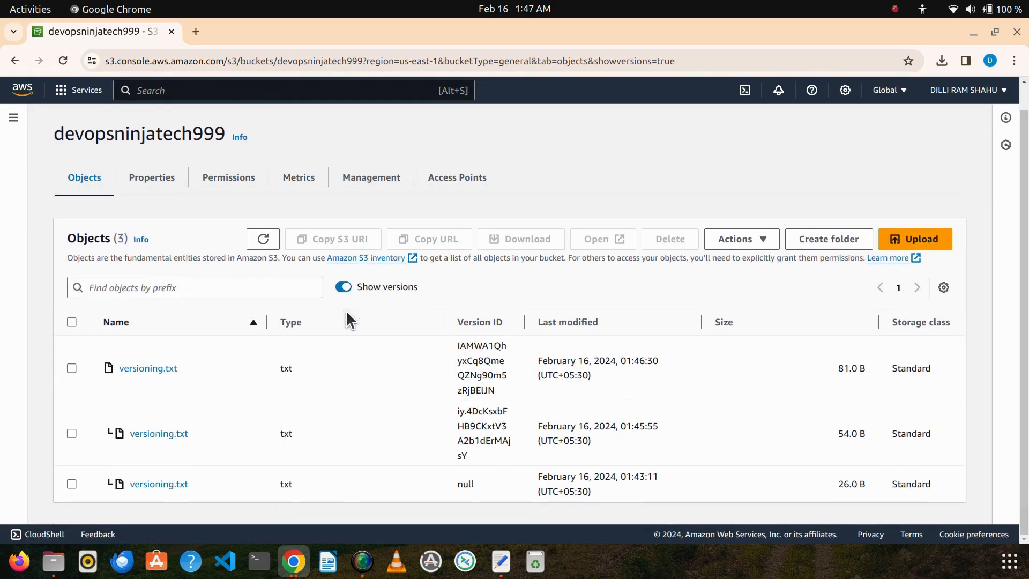
click(170, 485)
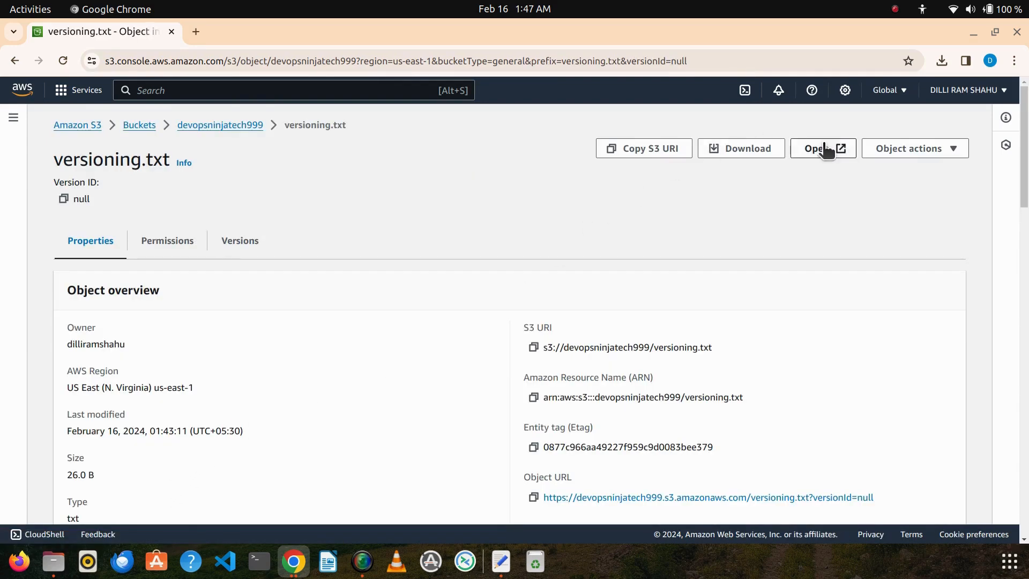
click(822, 150)
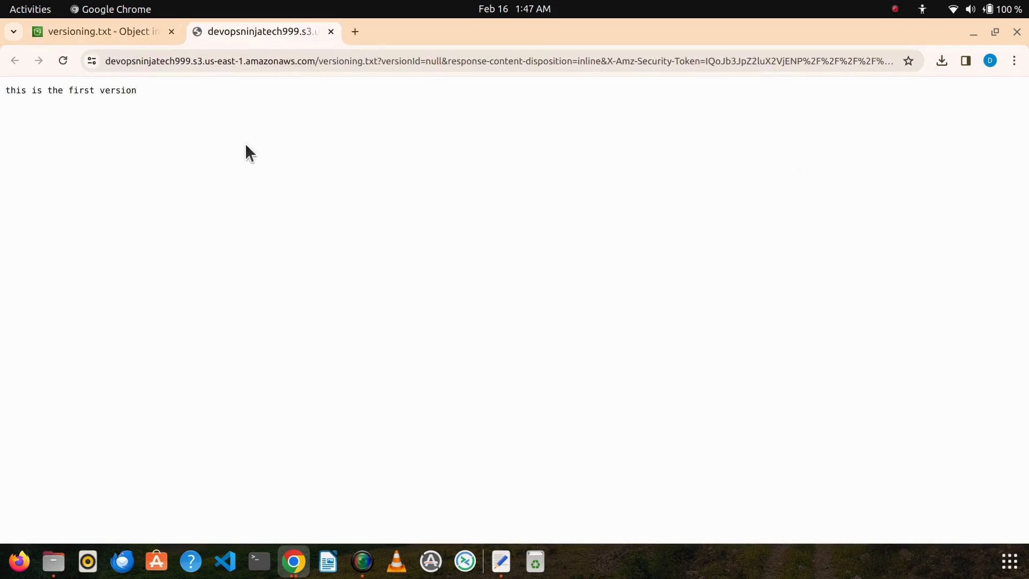
Return to the version list and open the middle versioning.txt version, modified at 01:45:55, to read its text
click(79, 32)
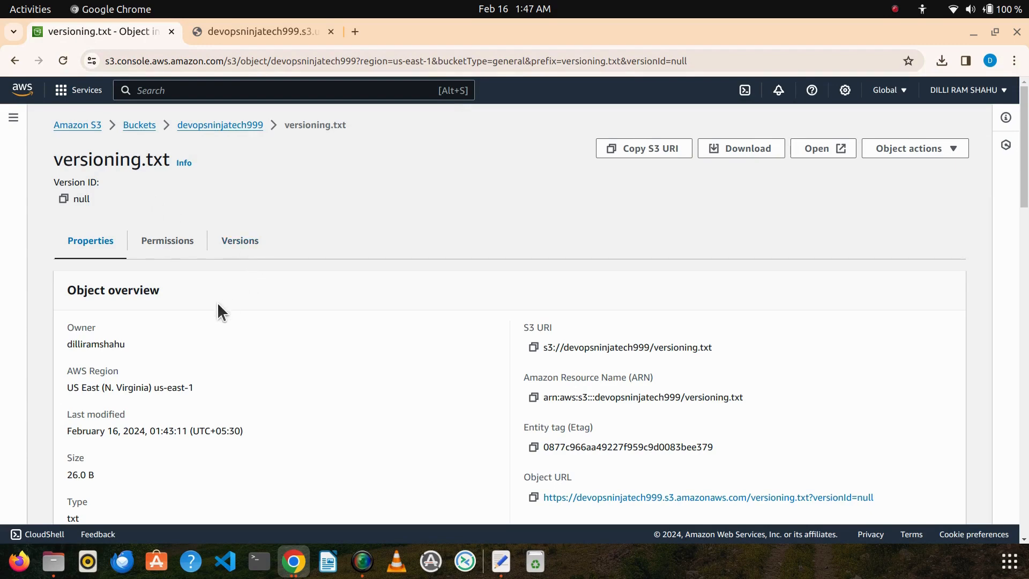
key(alt+Left)
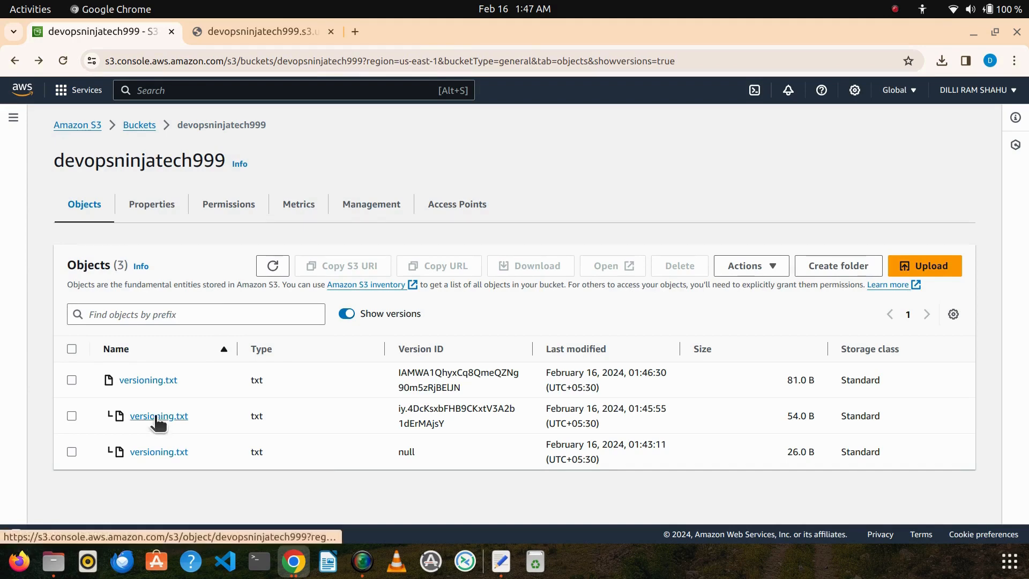
click(154, 416)
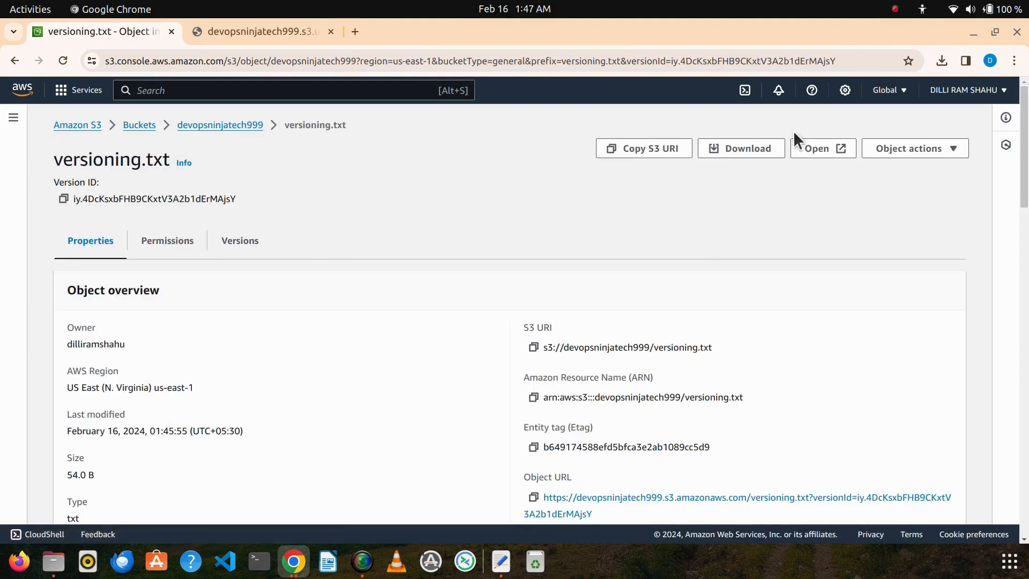
click(804, 149)
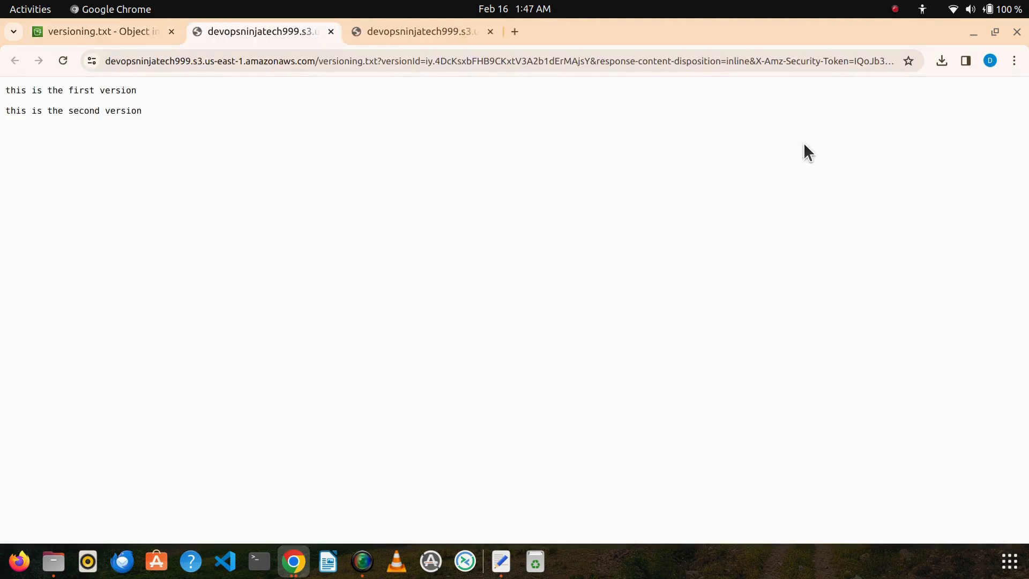
Reopen the null version of versioning.txt from the version list and compare its text with the other opened version tabs
click(111, 34)
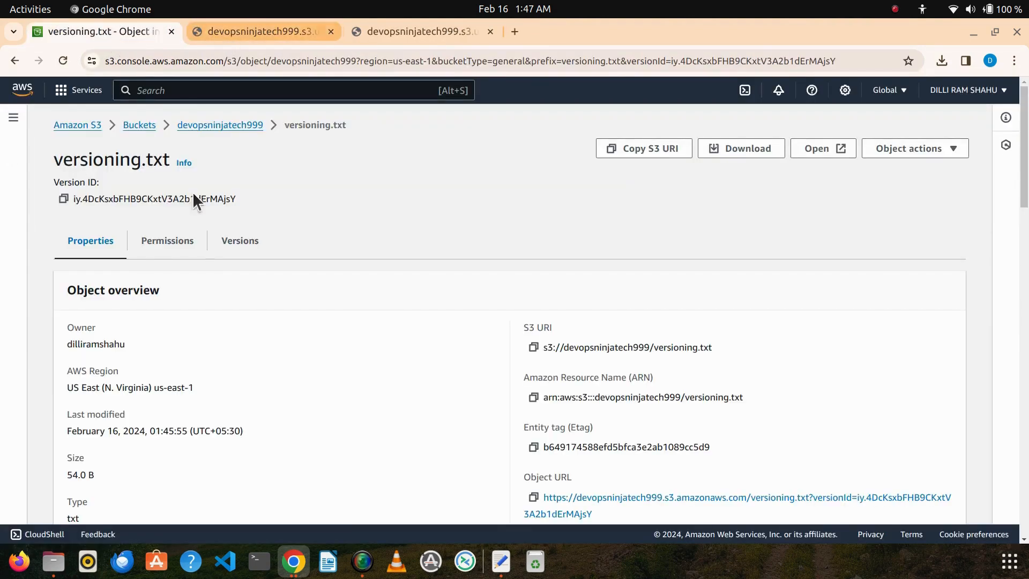
key(alt+Left)
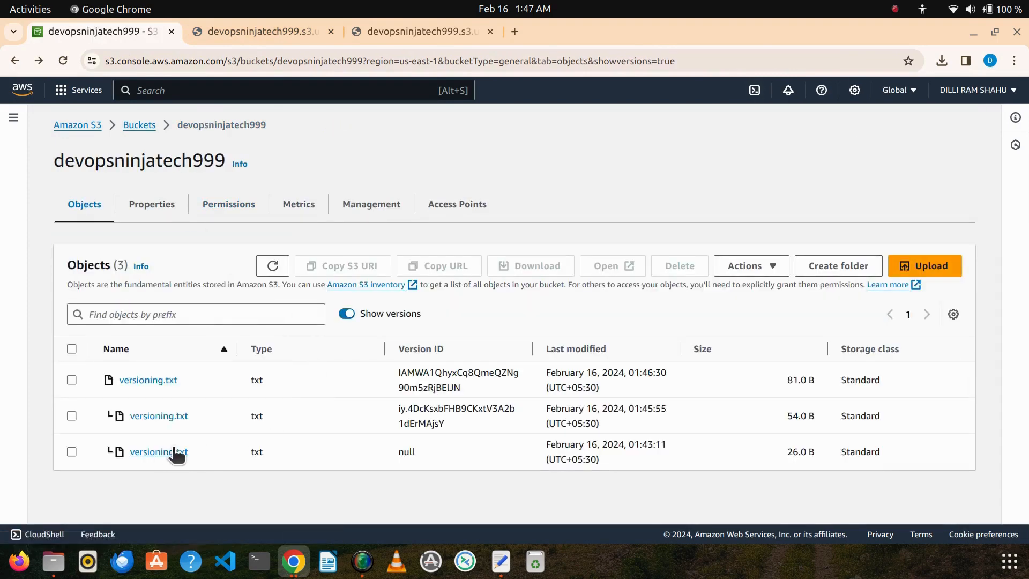
click(168, 452)
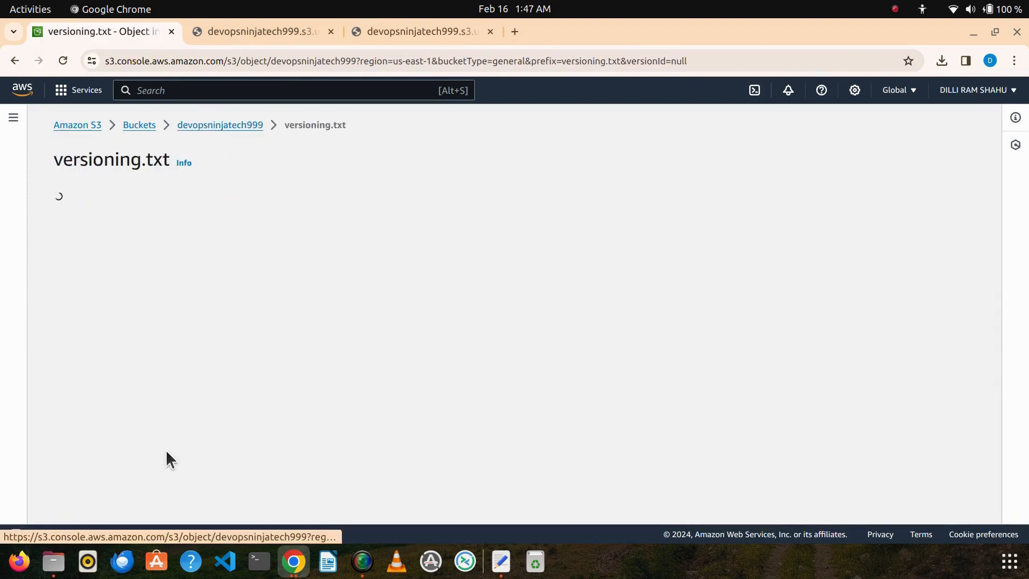
click(815, 148)
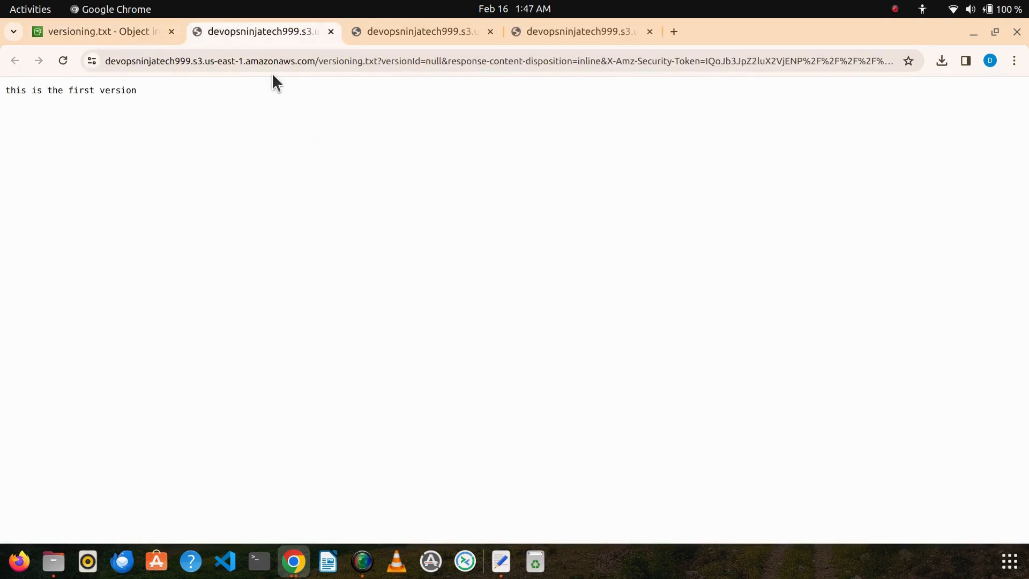
click(399, 30)
click(529, 31)
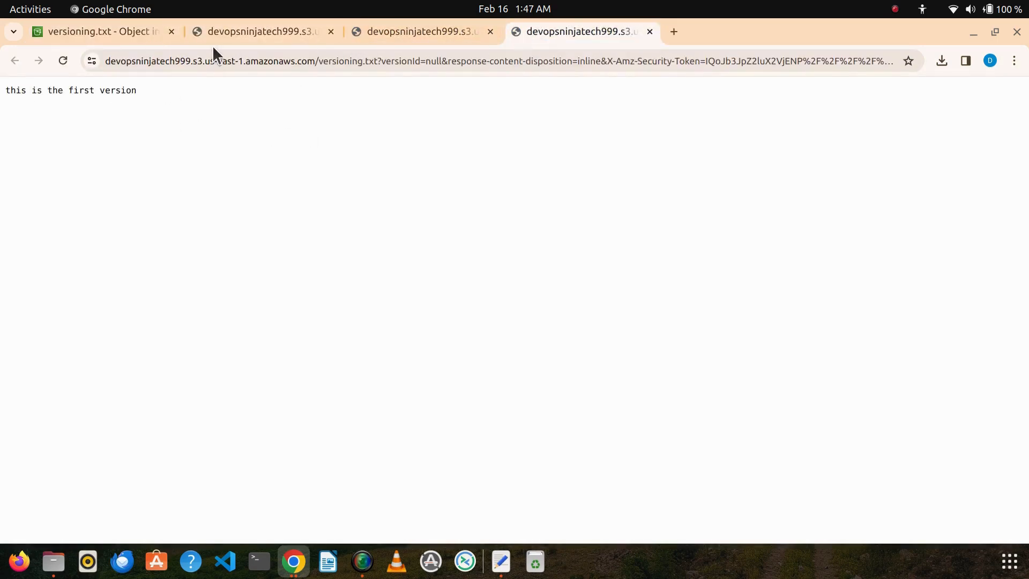
Return to the version list and open the latest versioning.txt, modified at 01:46:30, to read its text
click(114, 33)
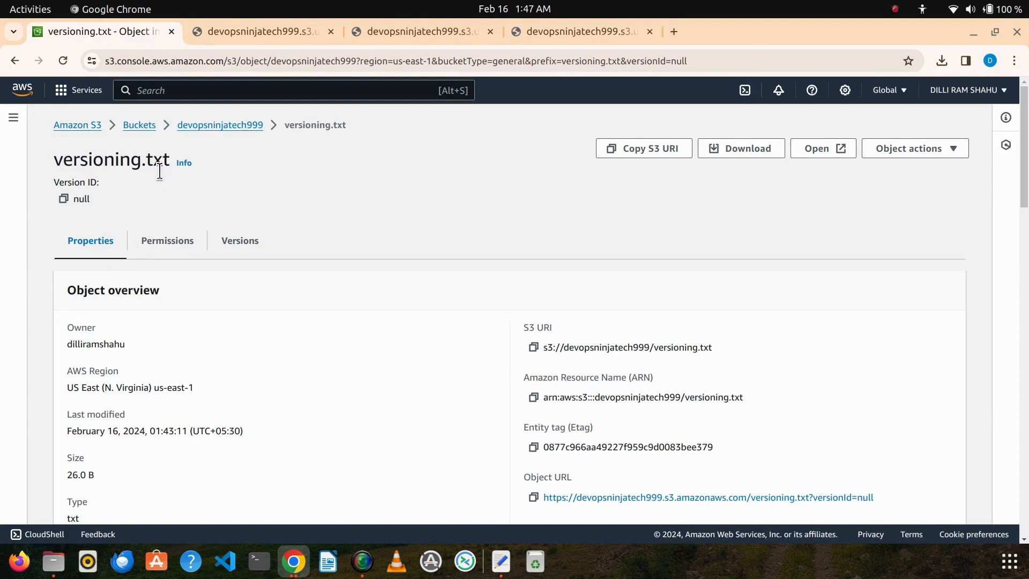
key(alt+Left)
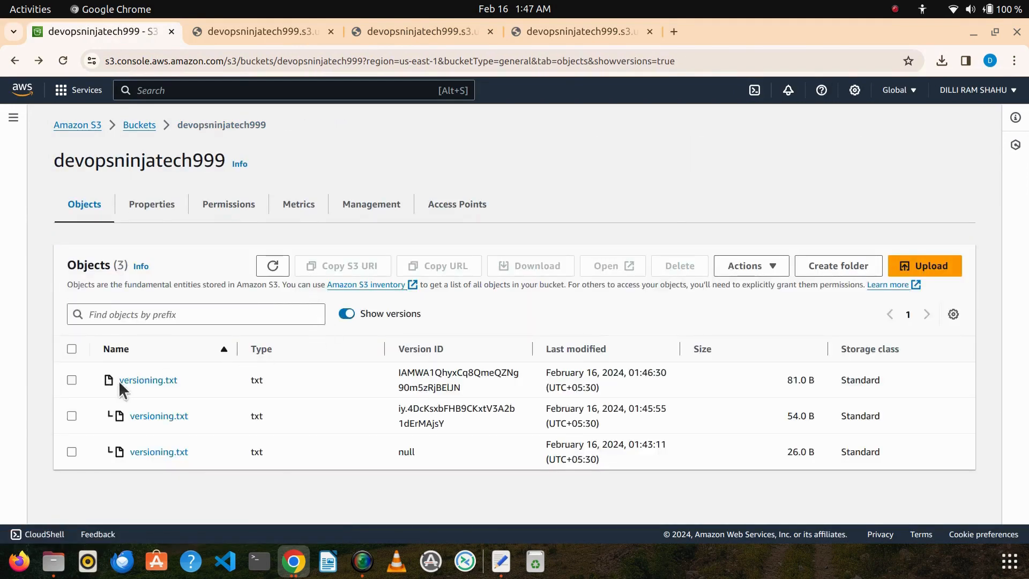
click(120, 381)
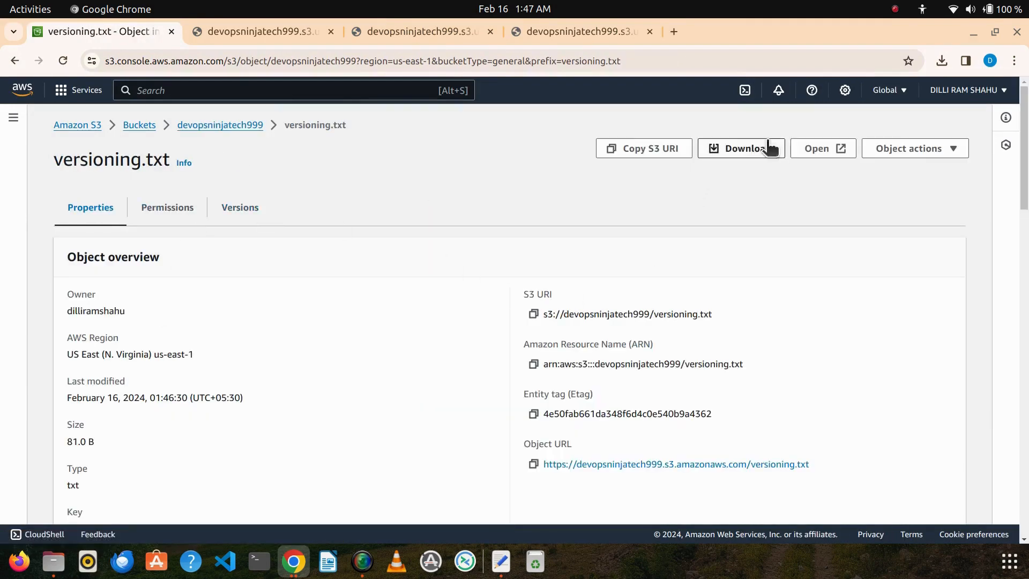
click(820, 148)
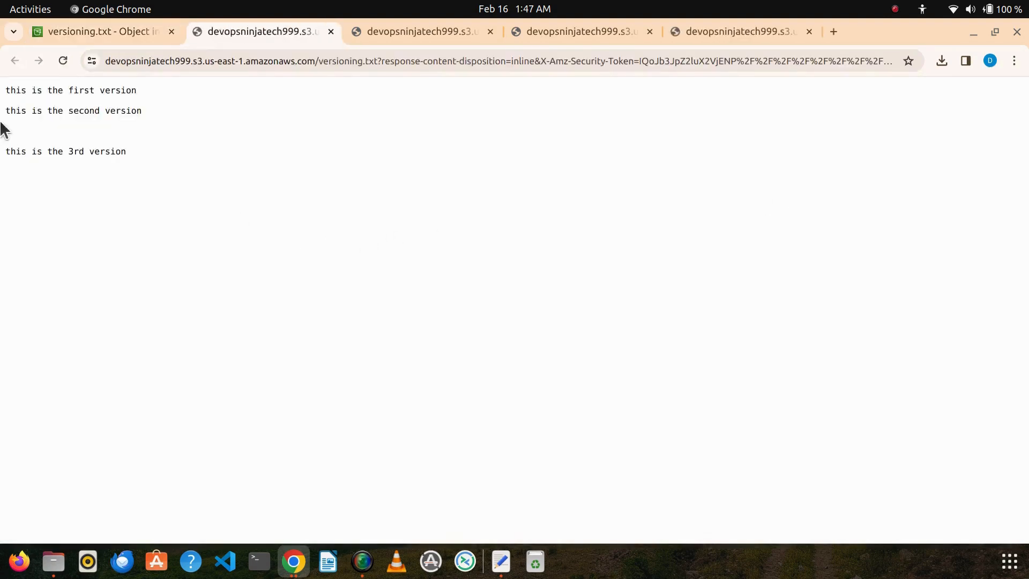
Close all tabs showing versioning.txt text, keeping only the S3 console's object page open
click(331, 31)
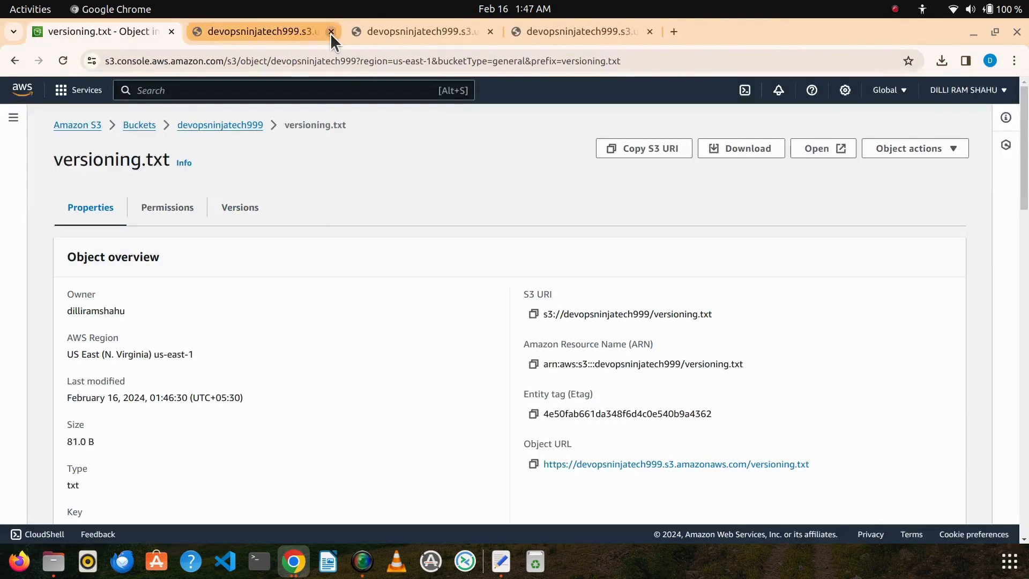
click(330, 32)
click(330, 32)
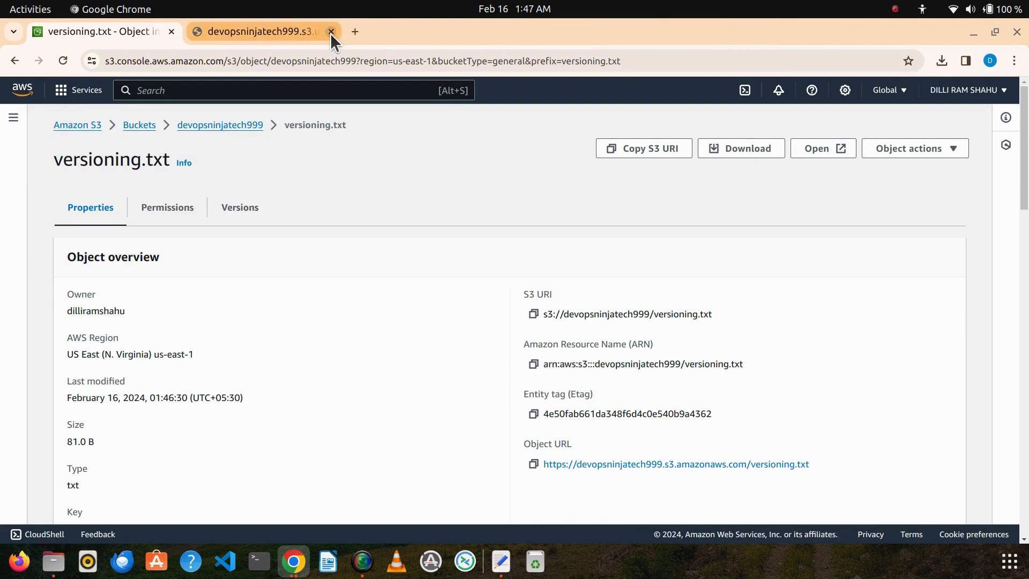
click(330, 31)
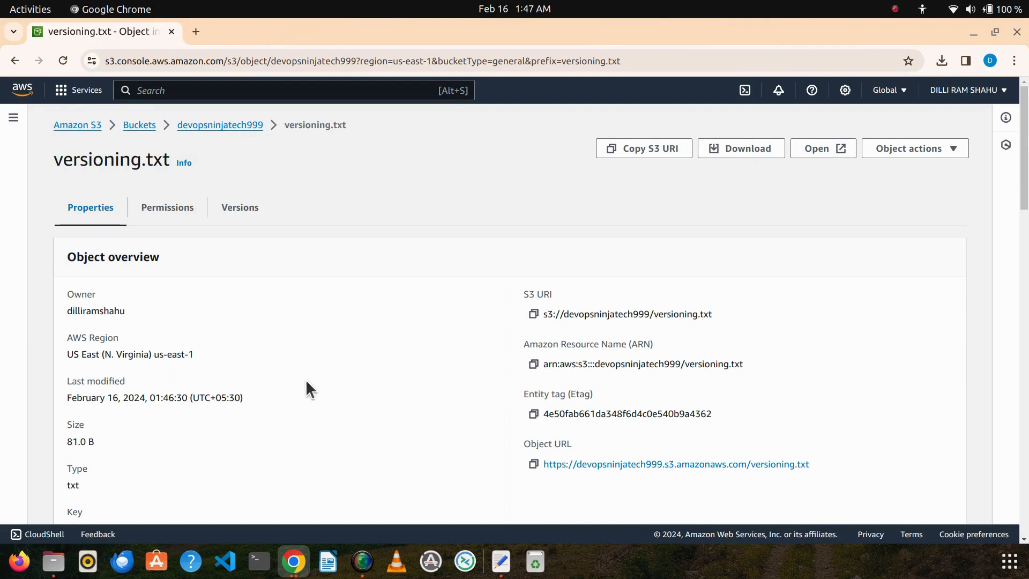
Glance through the versioning.txt object properties and return to the list of S3 buckets
scroll(306, 386, down, 2)
scroll(306, 385, up, 2)
click(135, 125)
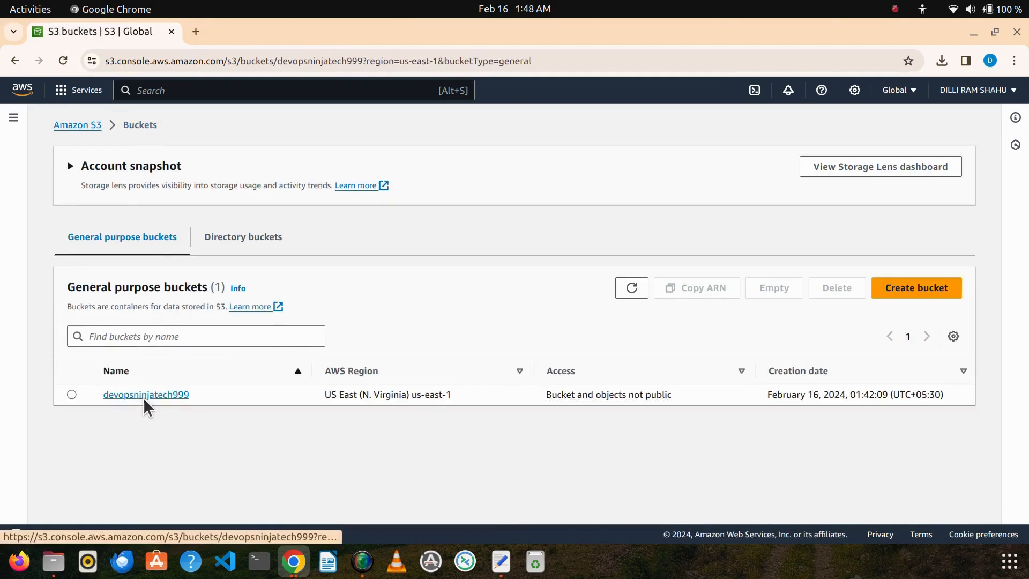
Delete versioning.txt from the devopsninjatech999 bucket, confirming with the text "delete", and close the deletion status page
click(143, 395)
click(71, 380)
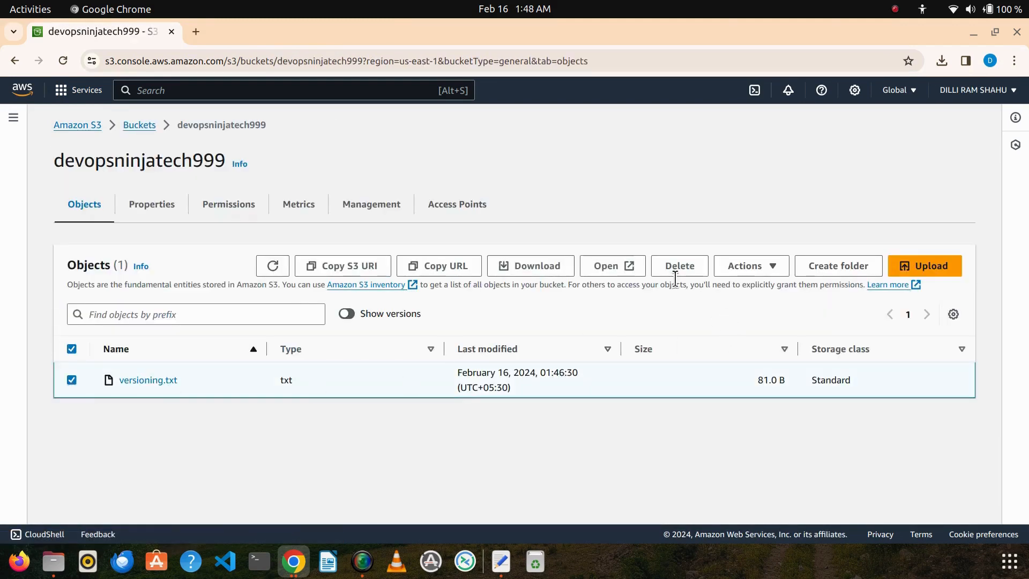
click(680, 269)
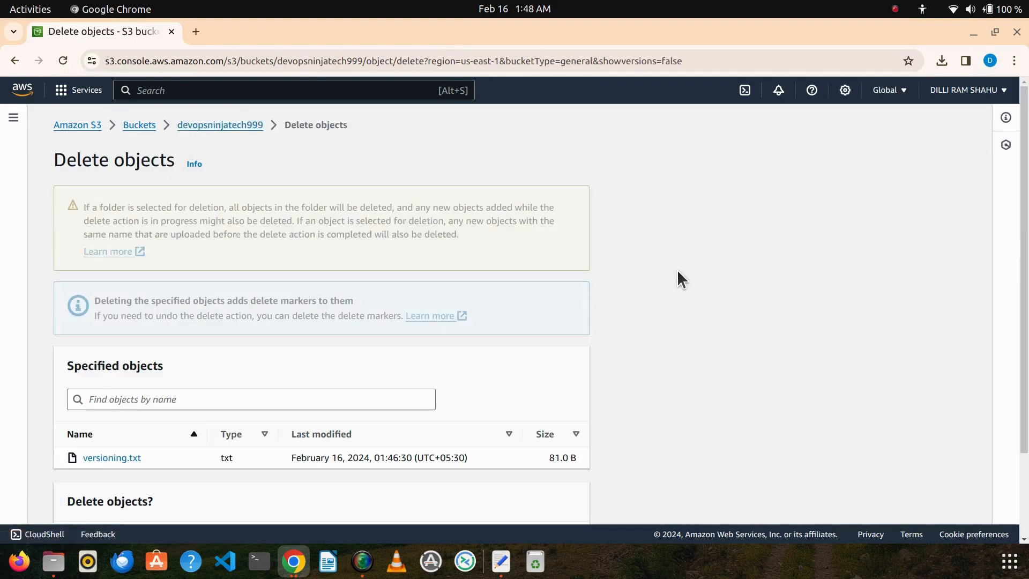
scroll(471, 290, down, 4)
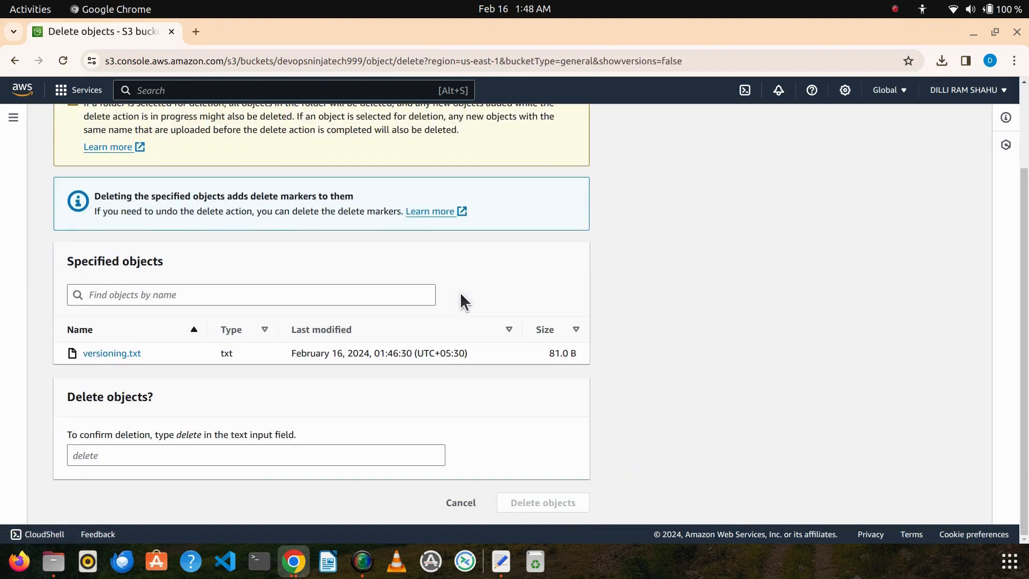
click(251, 461)
text(delete)
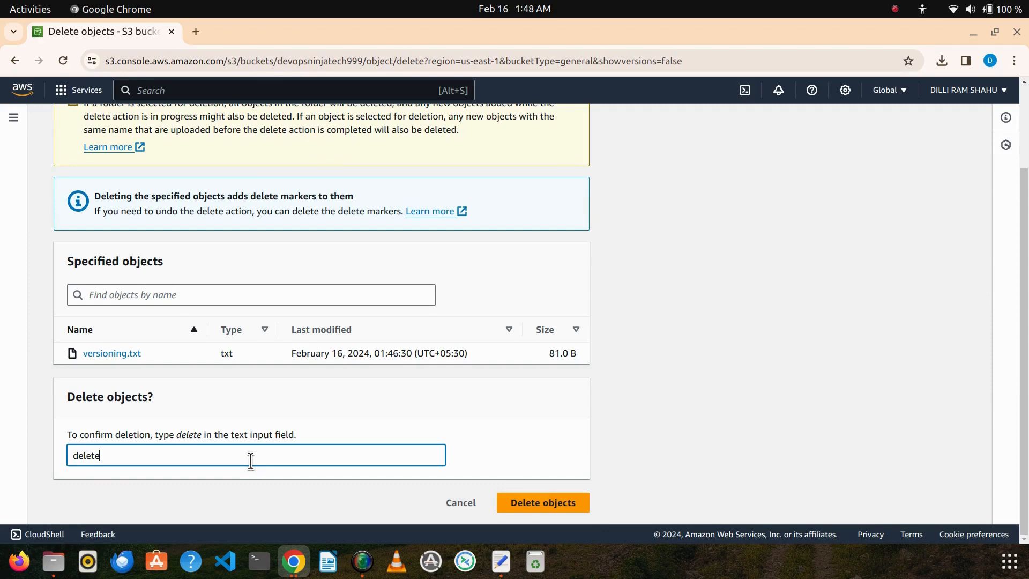
click(530, 508)
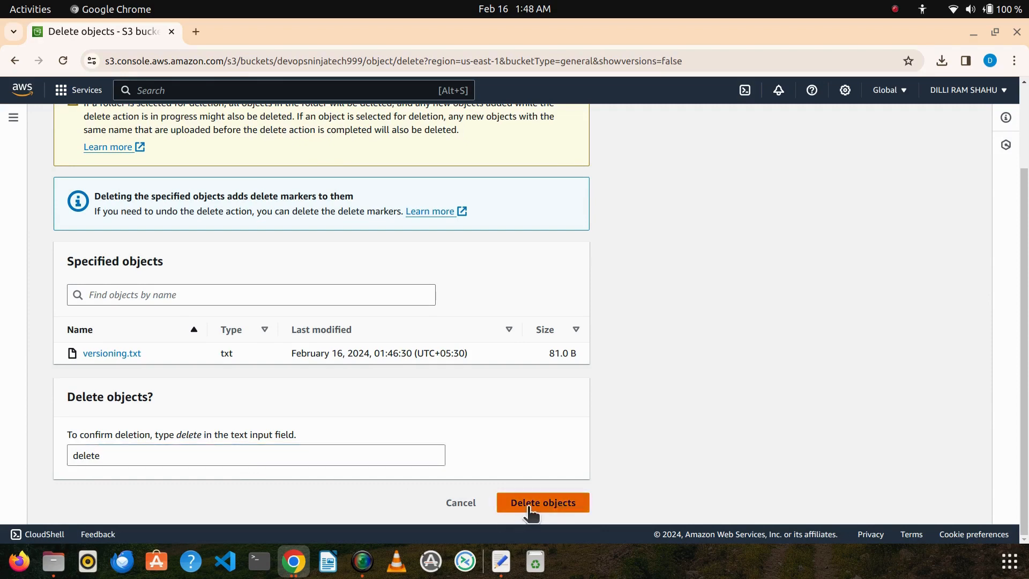
scroll(337, 322, up, 3)
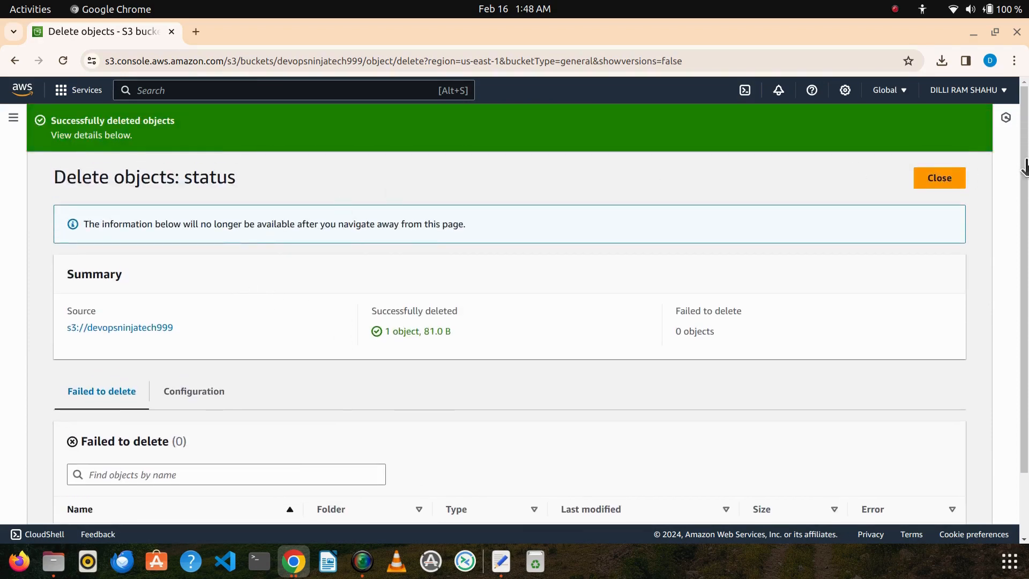
click(937, 177)
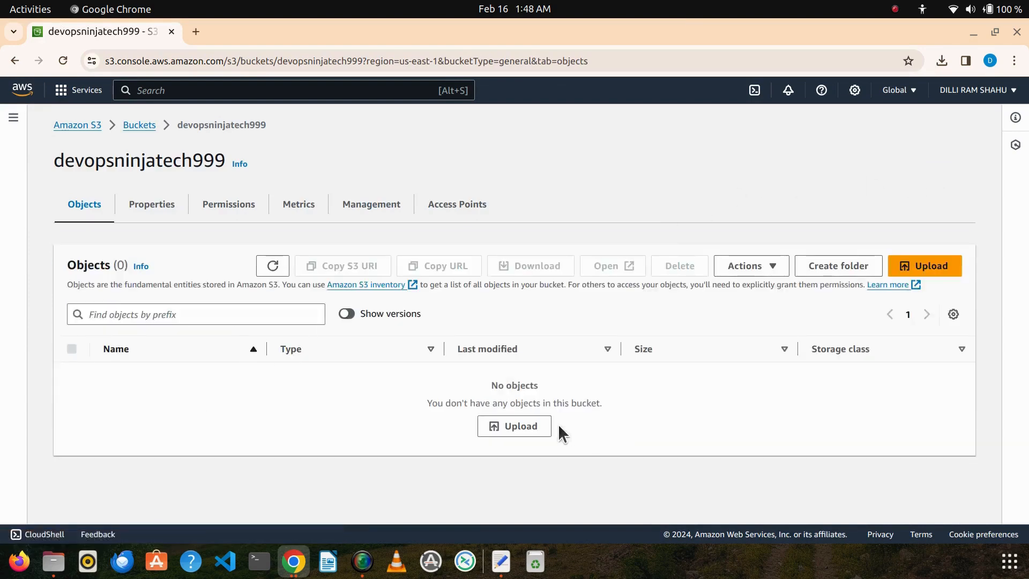
Reopen devopsninjatech999 from the bucket list and show all object versions, including the delete marker
click(132, 120)
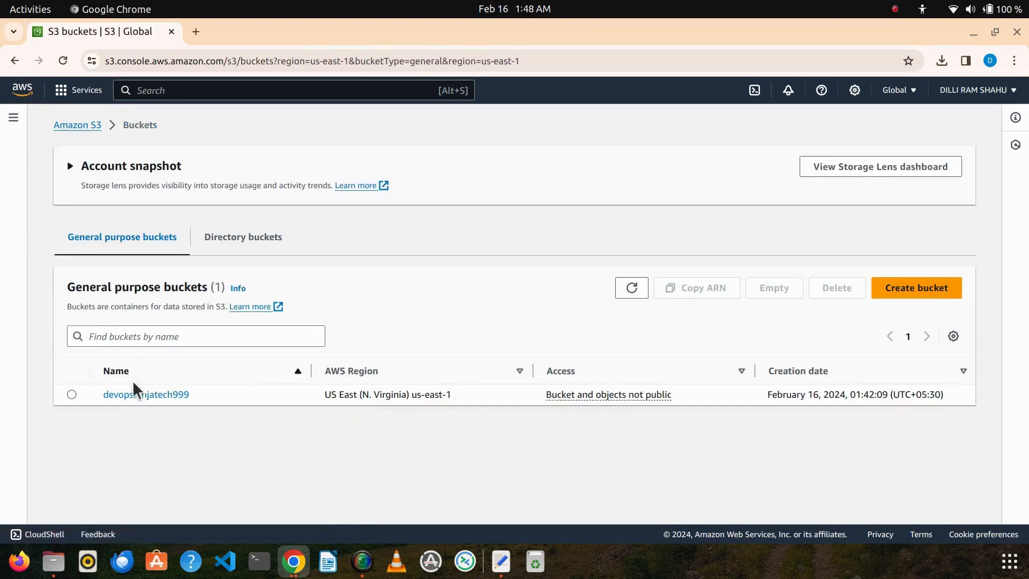
click(143, 396)
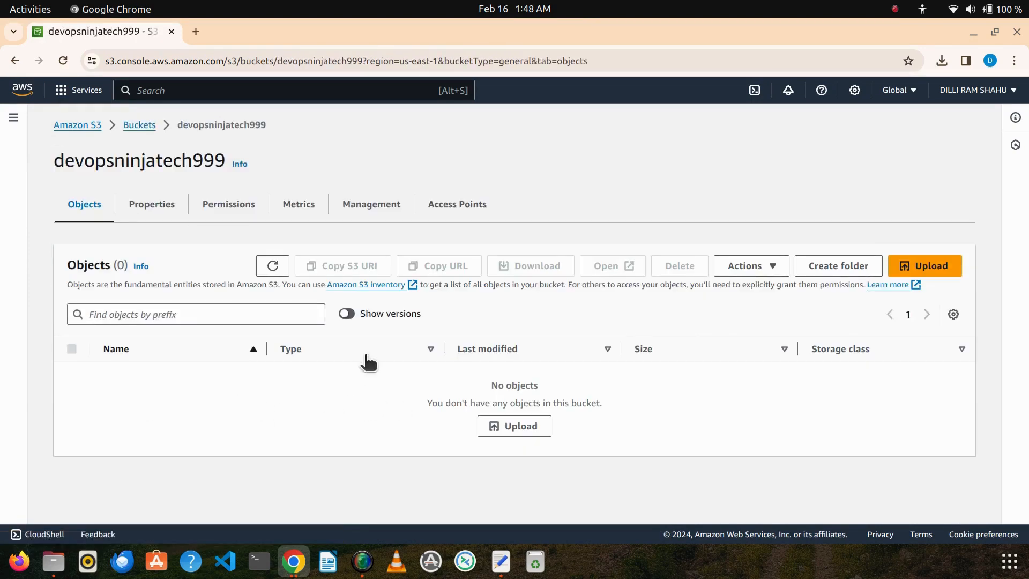
click(347, 313)
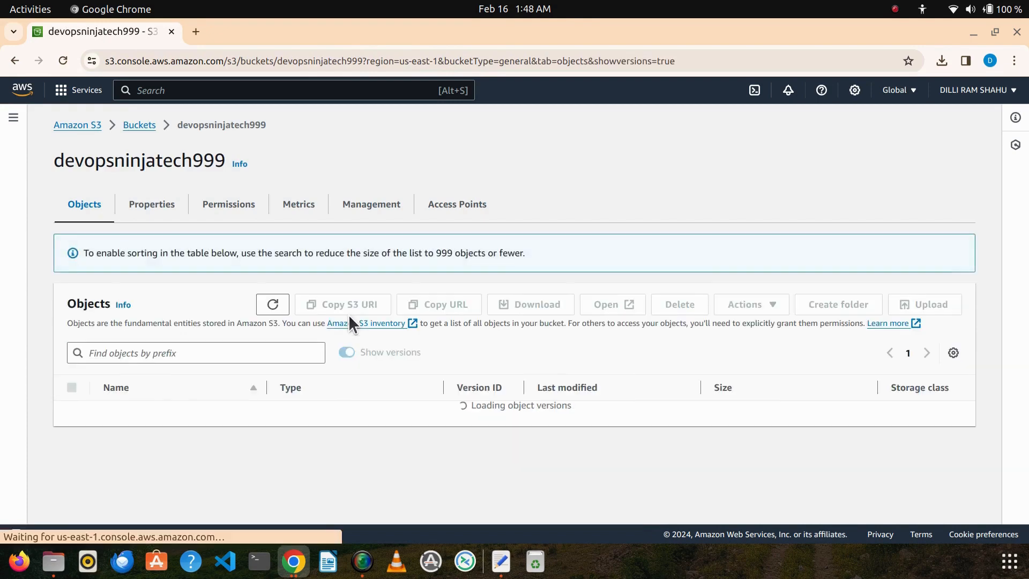
scroll(349, 314, down, 2)
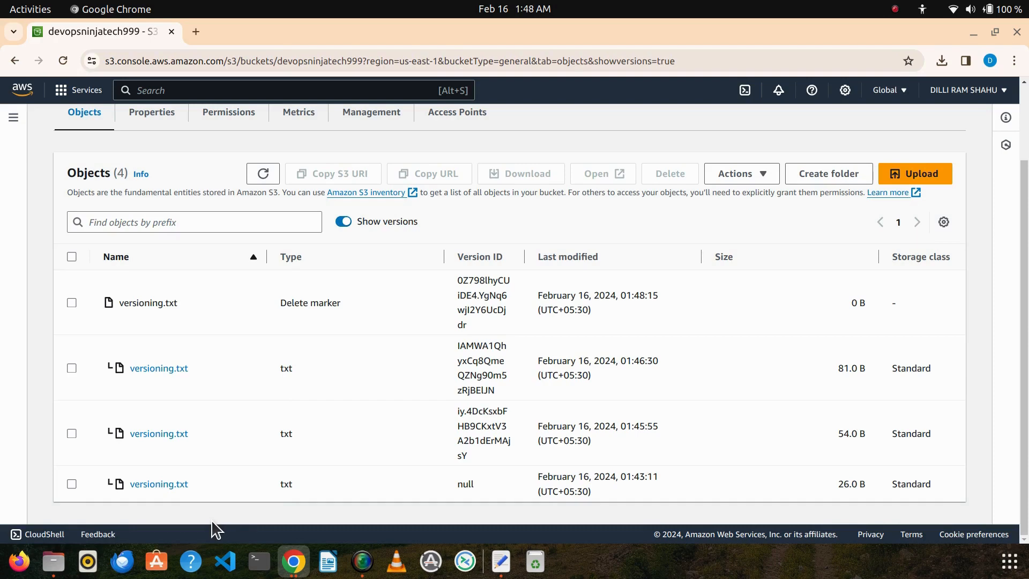
Open the text of the versioning.txt version modified at 01:46:30 in its own tab and close its details tab
right_click(171, 368)
click(236, 181)
click(256, 26)
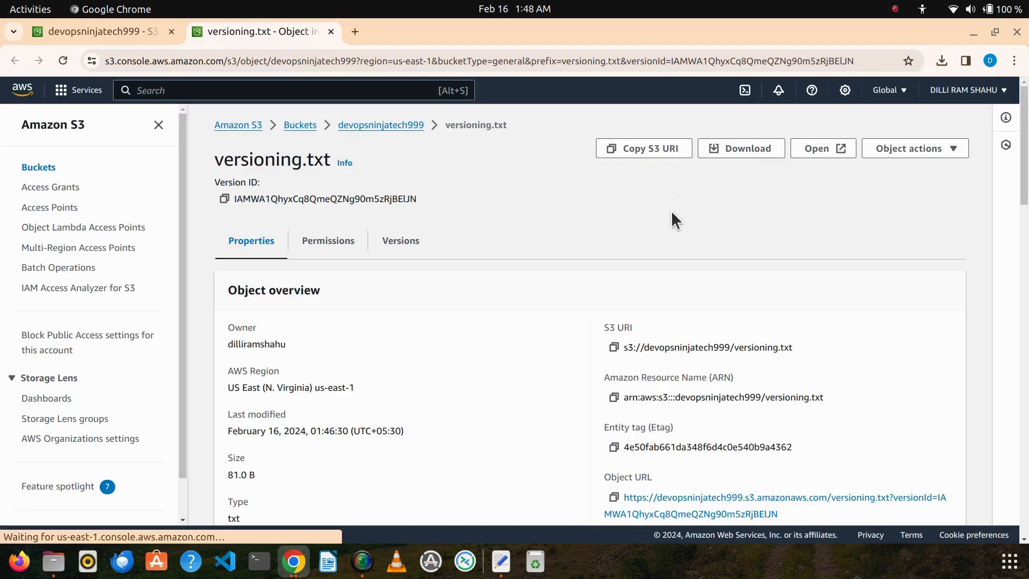
click(814, 148)
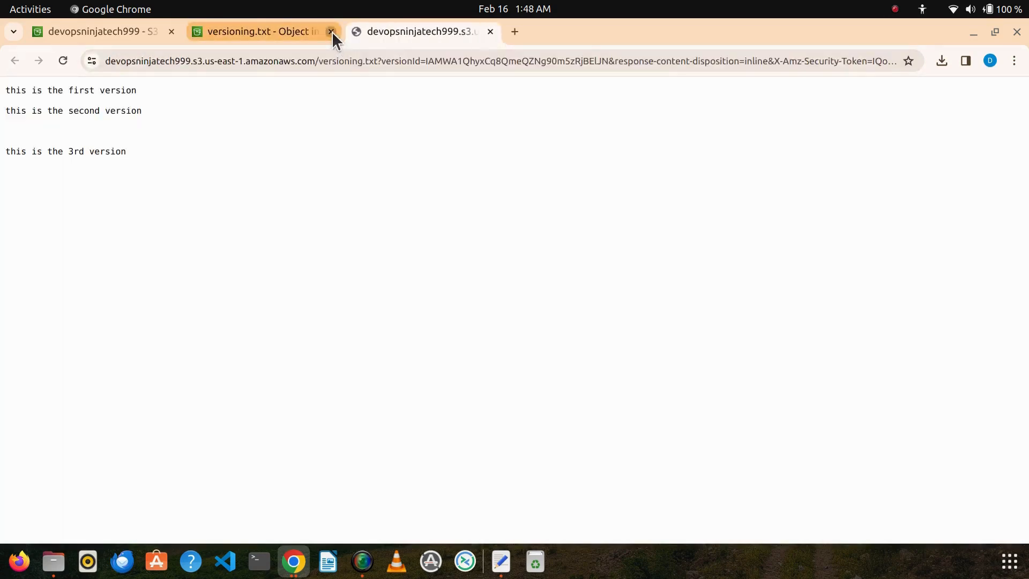
click(331, 31)
From the bucket's version list, open the text of the versioning.txt version modified at 01:45:55 and close its details tab
click(86, 33)
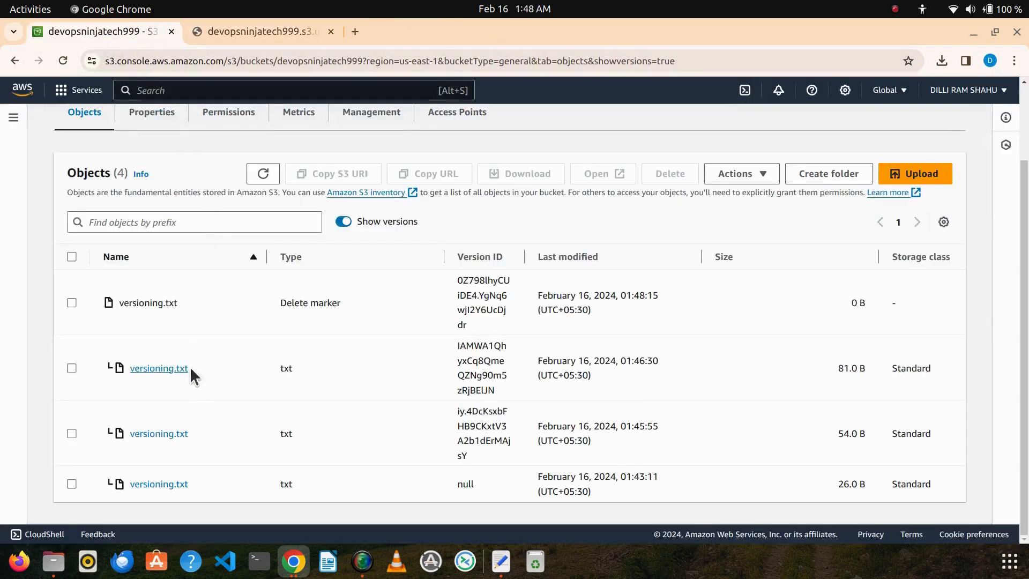
right_click(166, 436)
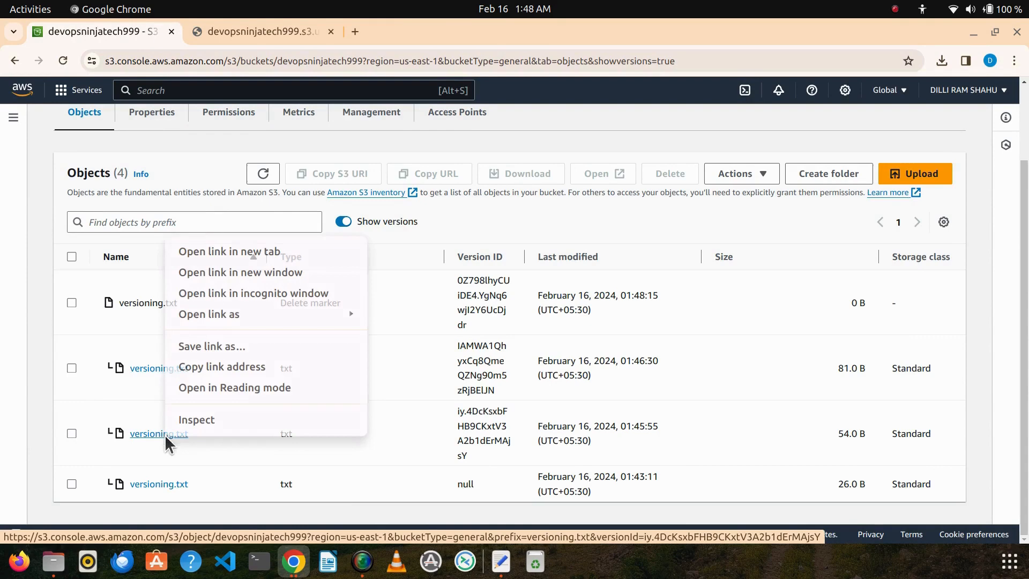
click(242, 250)
click(275, 30)
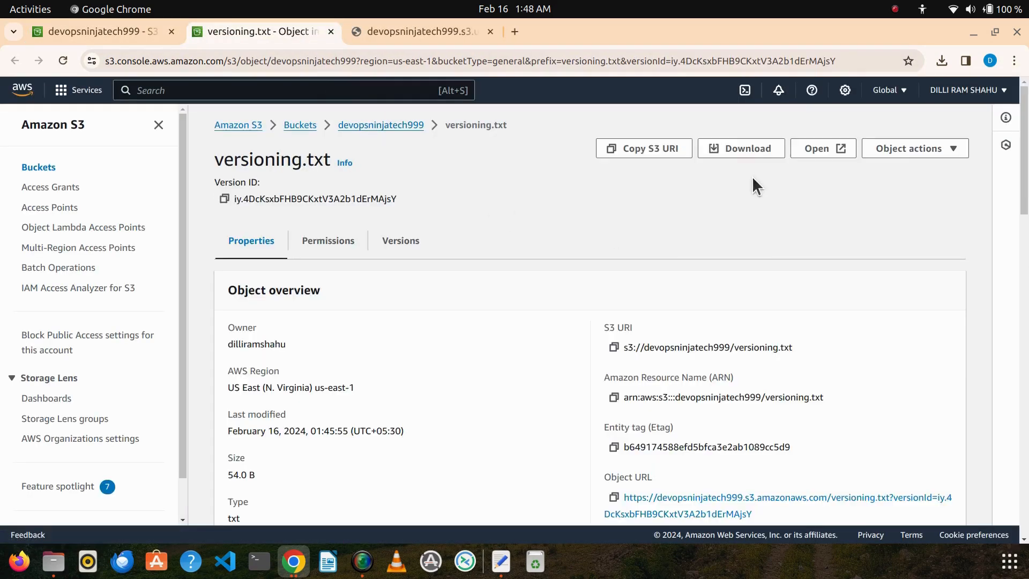
click(803, 149)
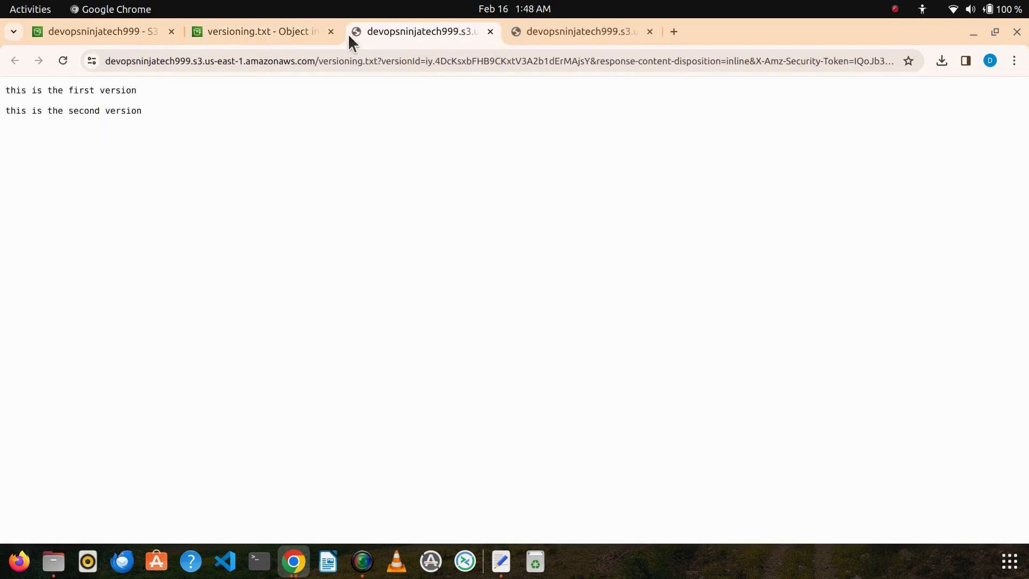
click(330, 31)
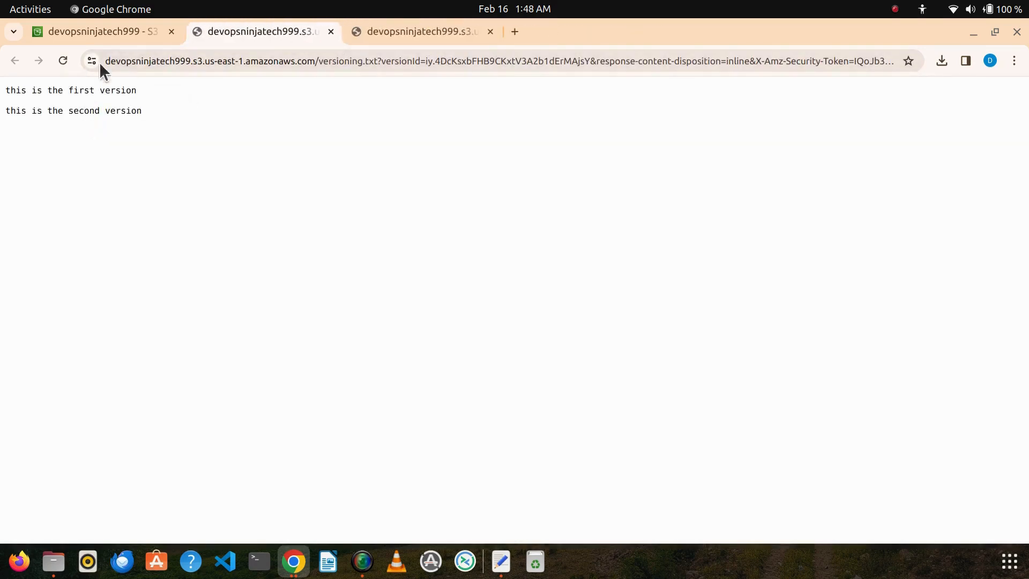
Return to the version list, open the text of the null version of versioning.txt, and close its details tab
click(109, 31)
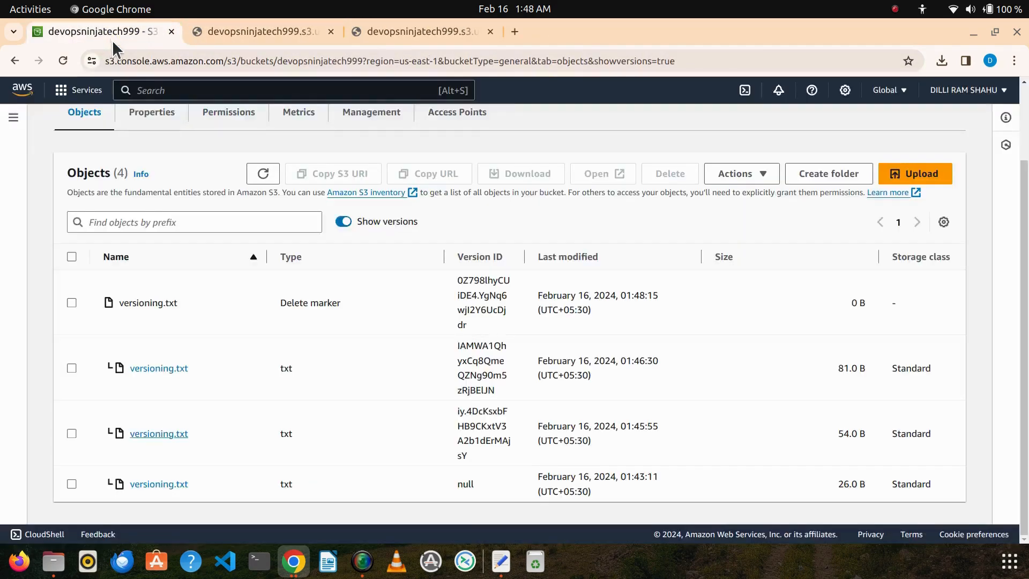
right_click(166, 484)
click(227, 301)
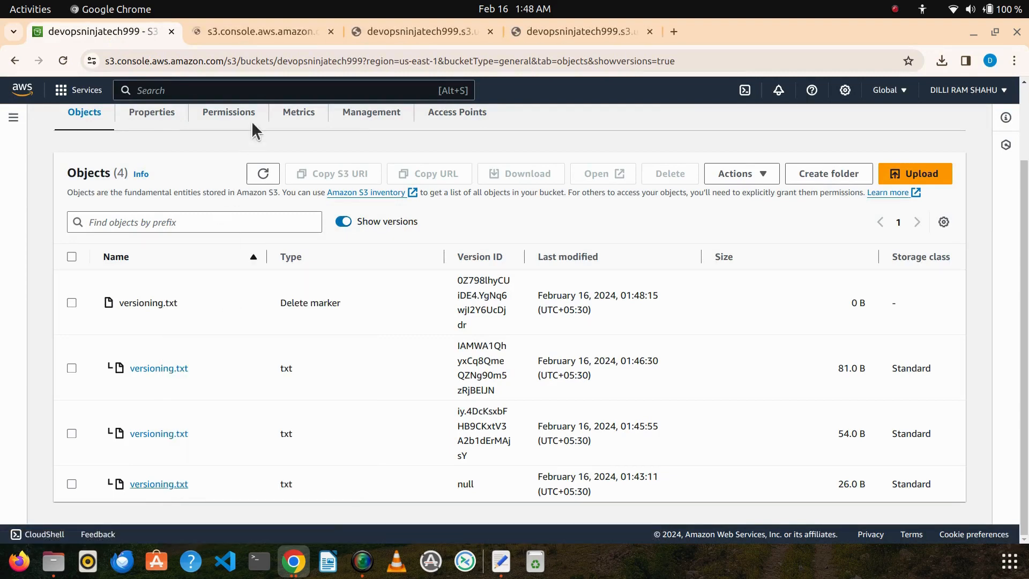
click(263, 28)
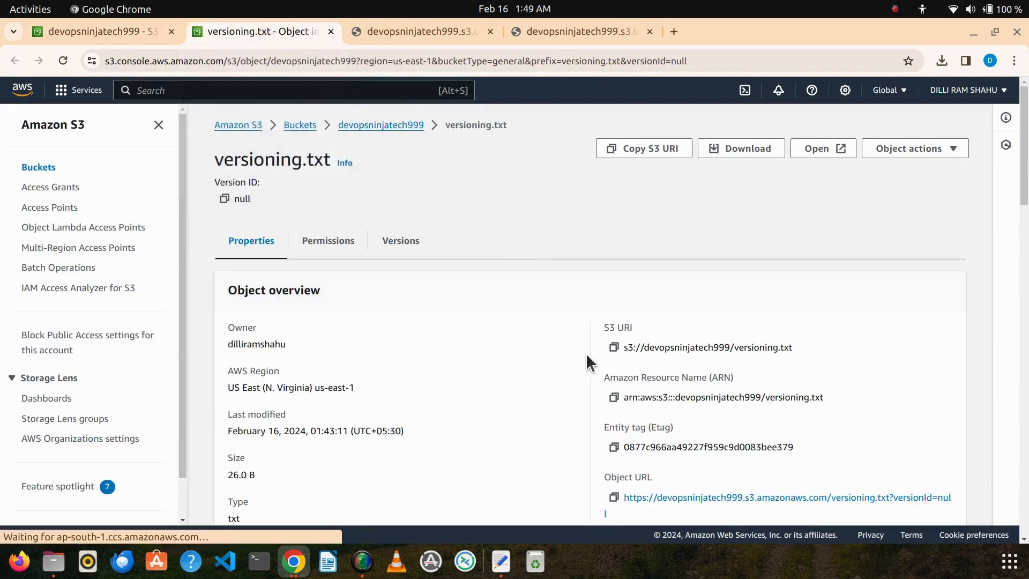
click(830, 149)
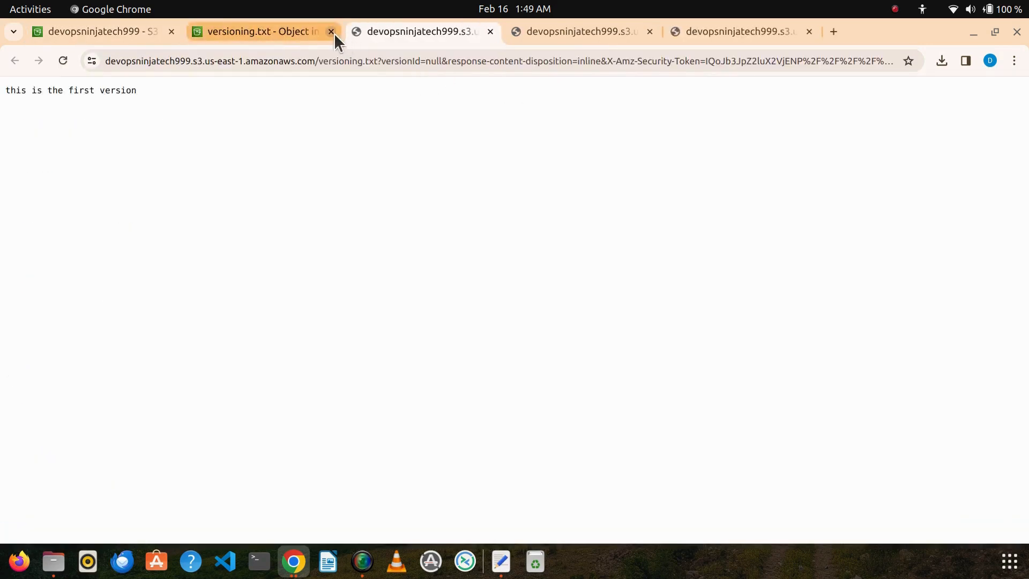
click(331, 31)
Compare the text in the opened versioning.txt version tabs and close them all, keeping only the bucket page
click(385, 33)
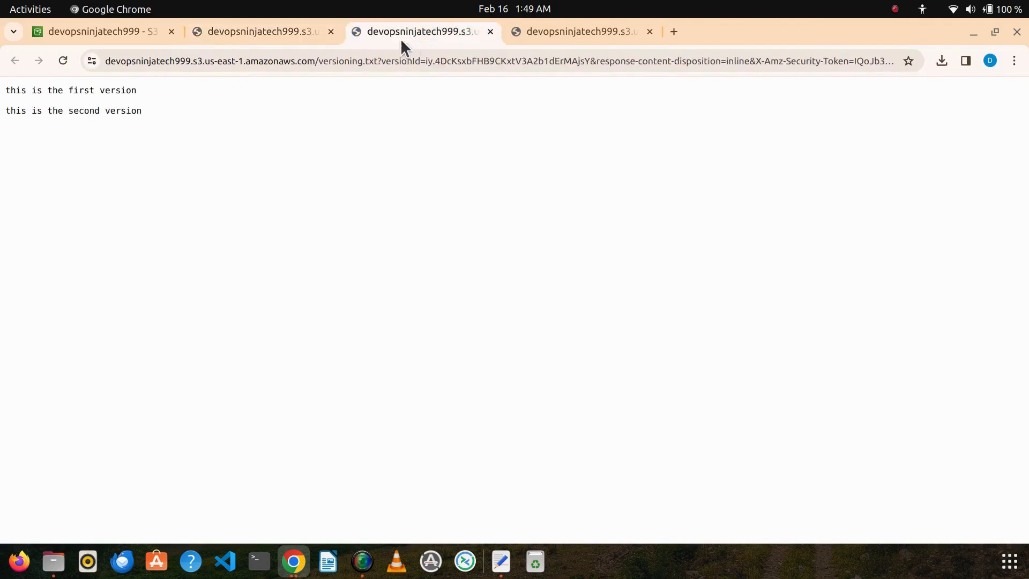
click(550, 36)
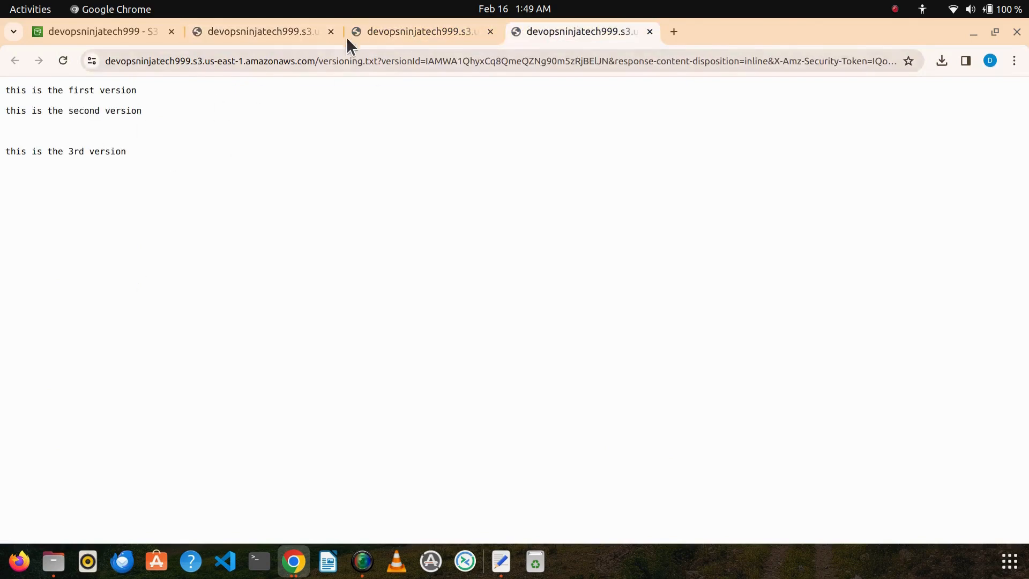
click(330, 32)
click(330, 32)
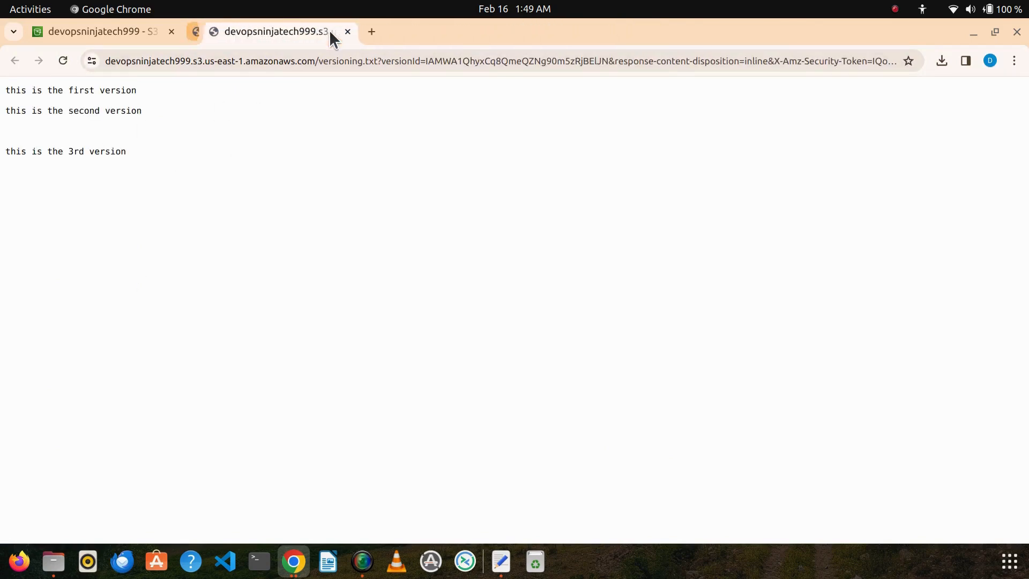
click(330, 32)
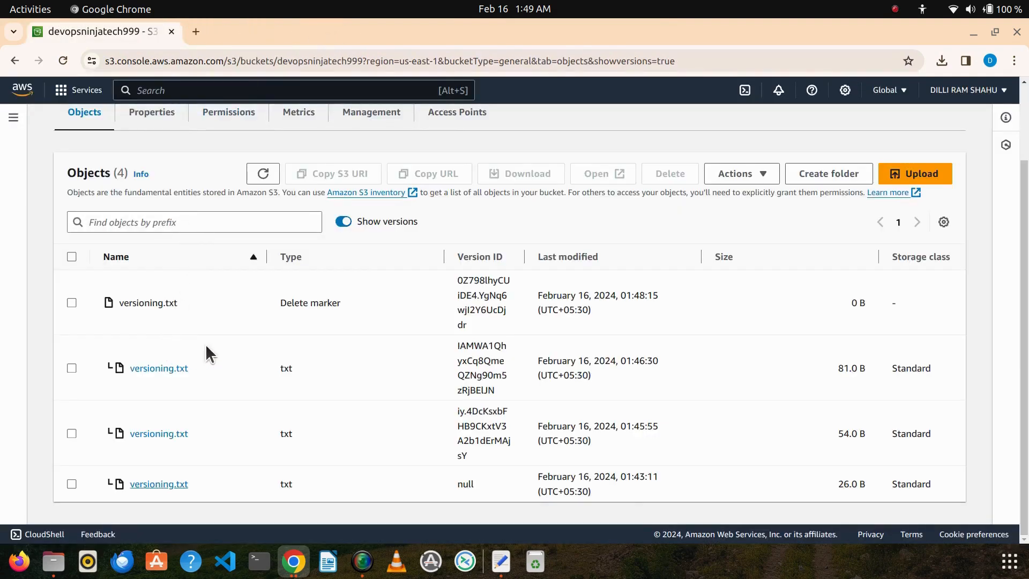
Permanently delete the versioning.txt delete marker, confirming with the text "permanently delete", and close the deletion status page
click(72, 303)
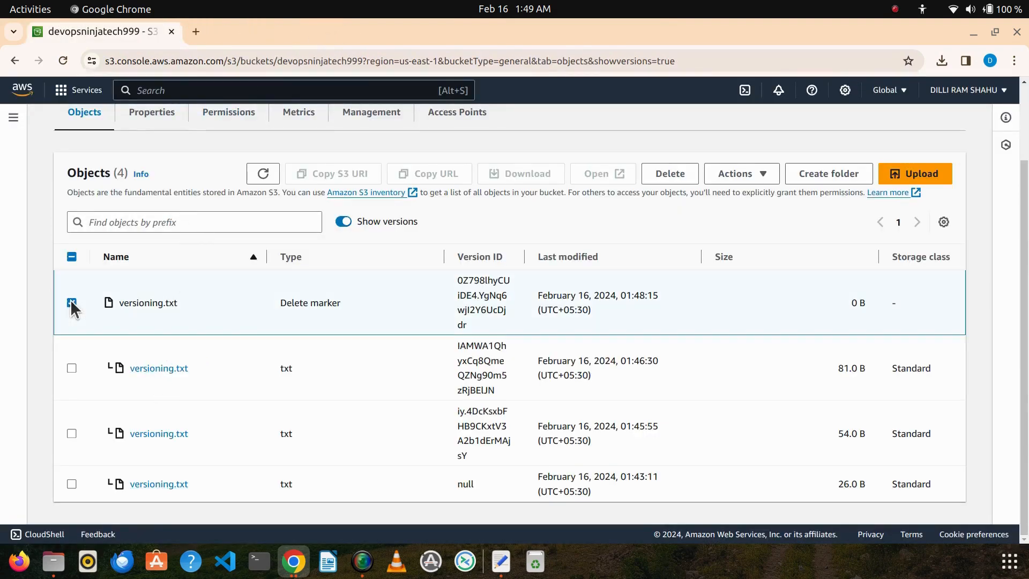
click(669, 174)
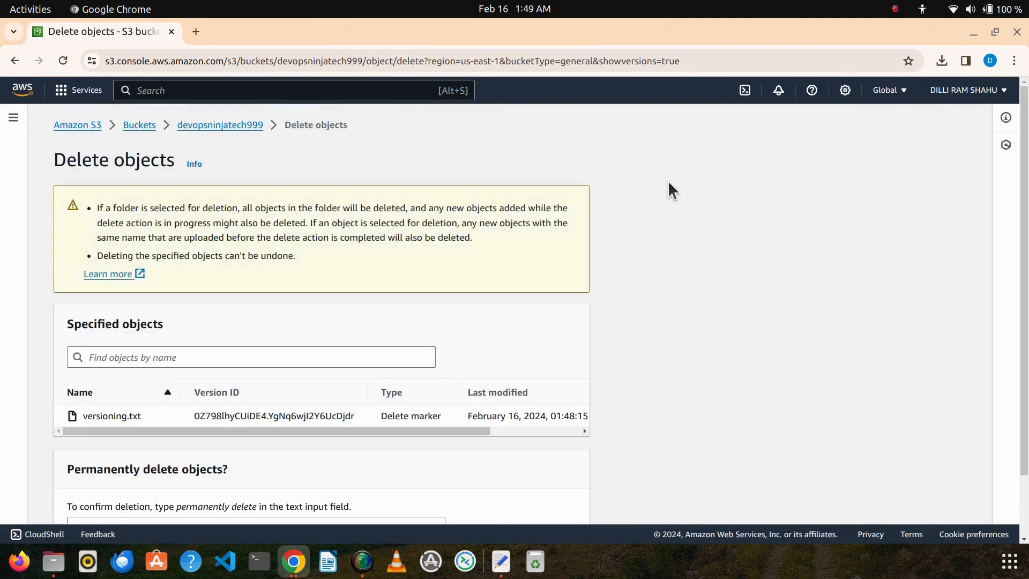
scroll(584, 241, down, 3)
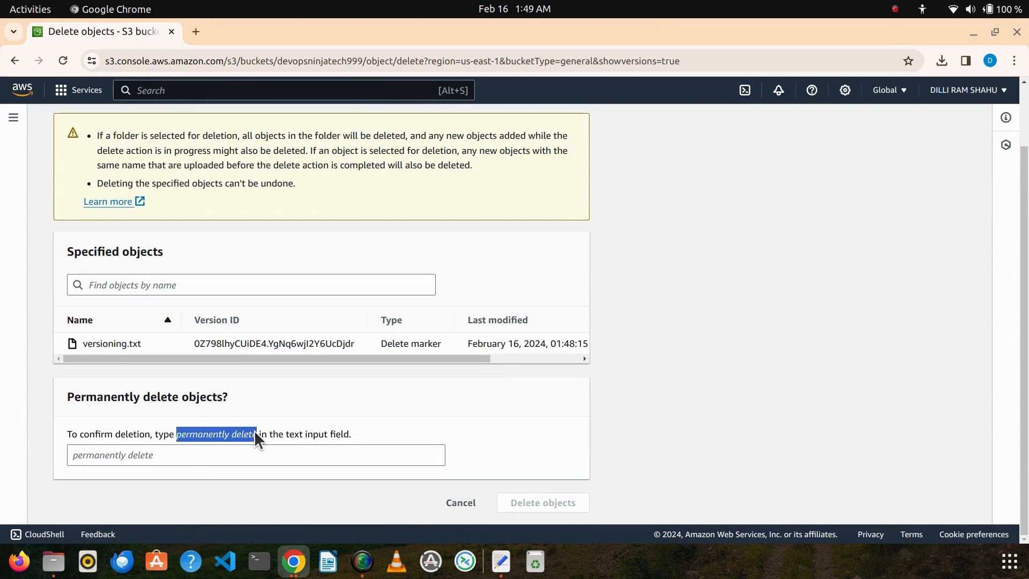
click(241, 455)
text(permanently delete)
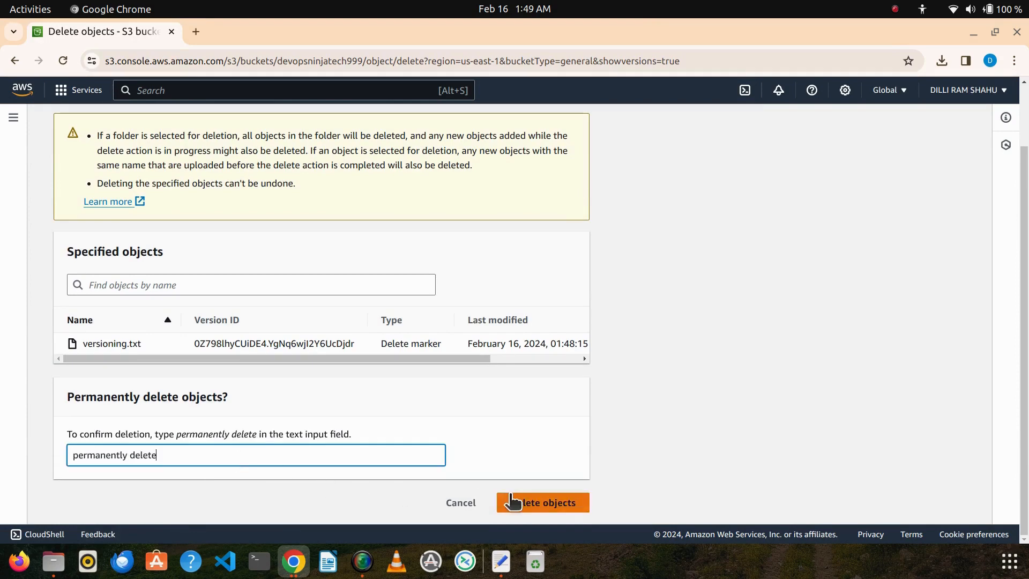
click(520, 502)
scroll(322, 399, up, 2)
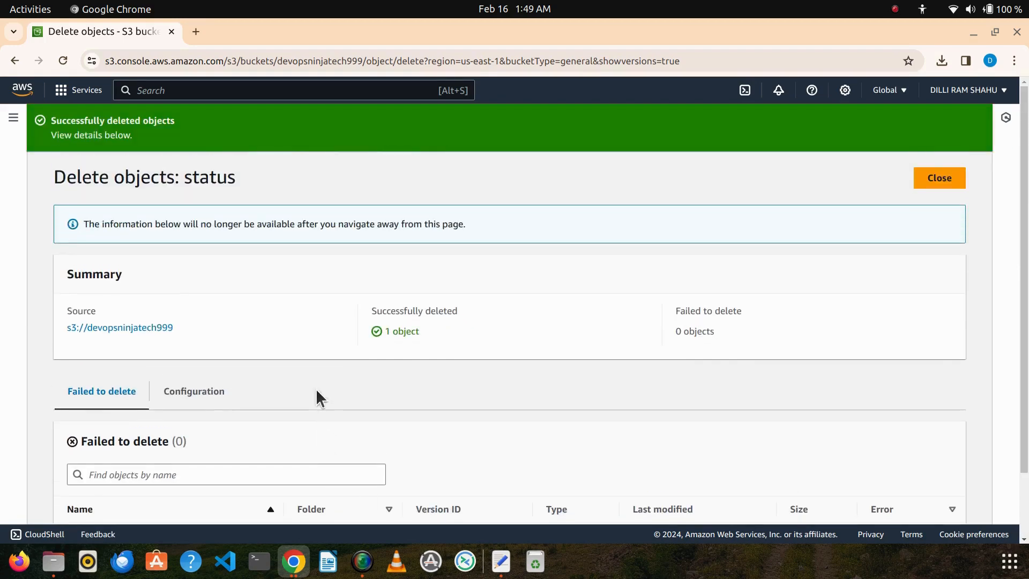
click(920, 179)
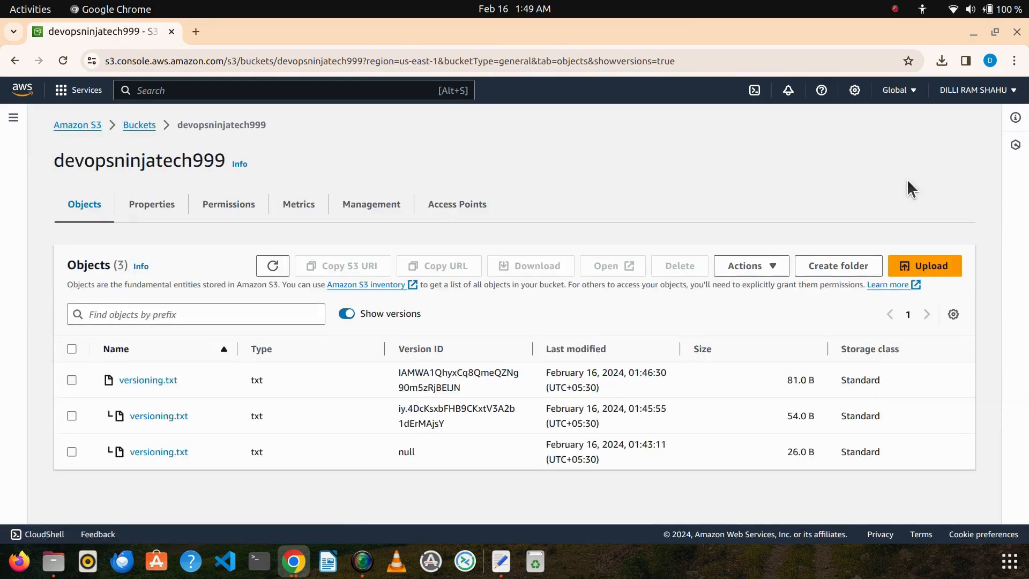
Reopen devopsninjatech999 from the bucket list and look through the properties of versioning.txt
click(138, 125)
click(153, 395)
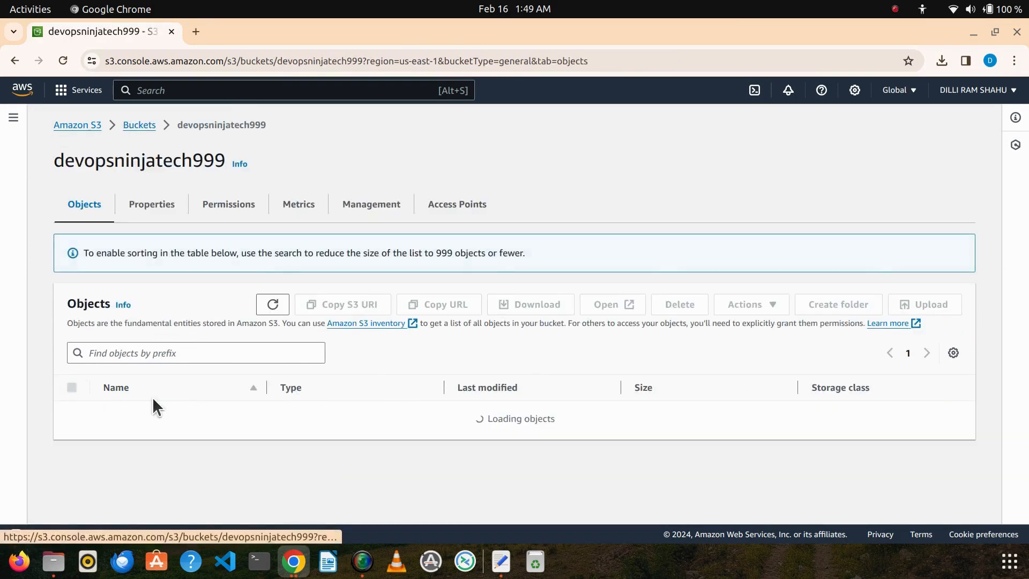
click(159, 381)
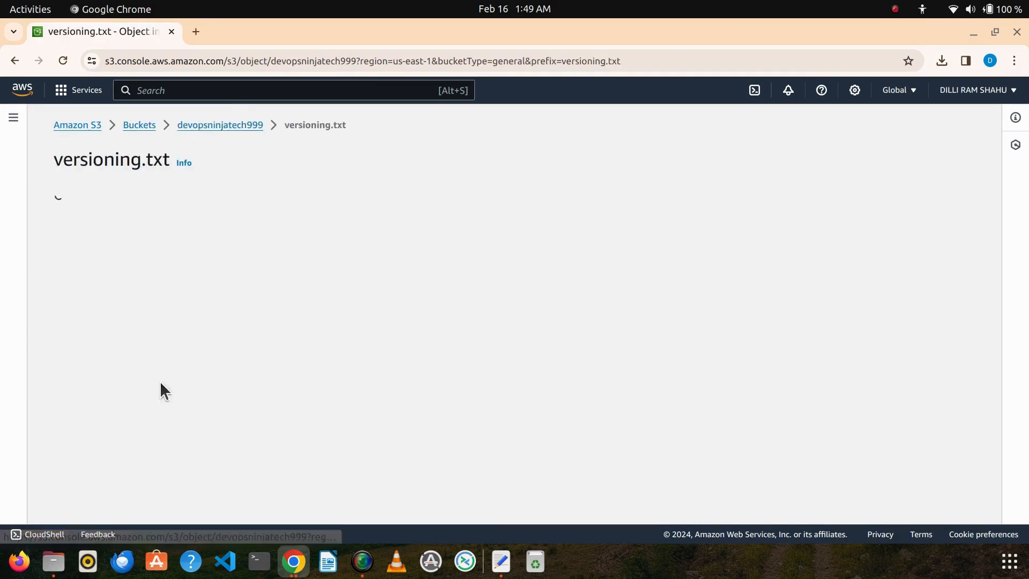
scroll(268, 455, down, 10)
scroll(601, 471, up, 10)
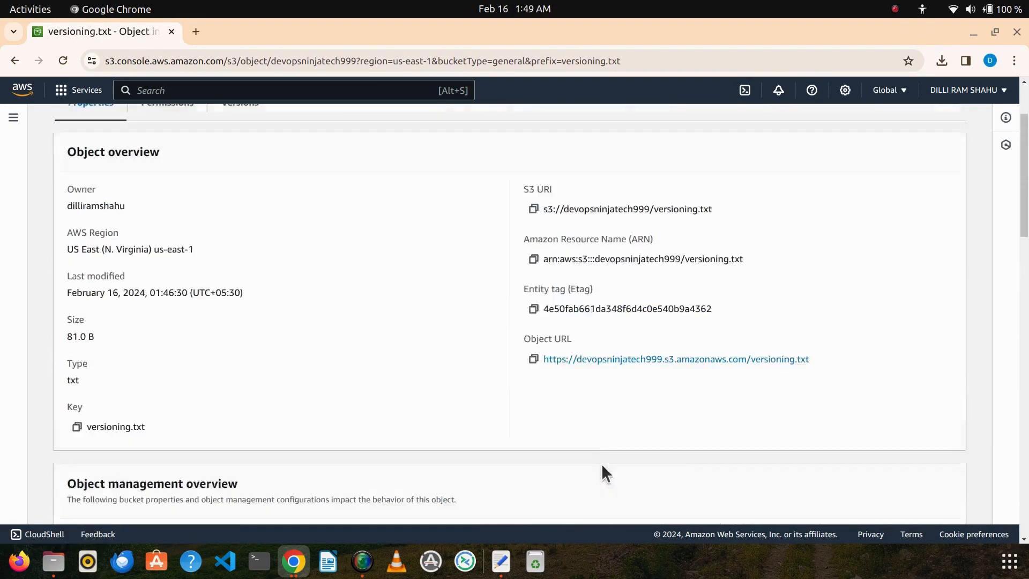
Open the text of the restored versioning.txt, check its lines, and close the text page along with any stray search tab
click(812, 153)
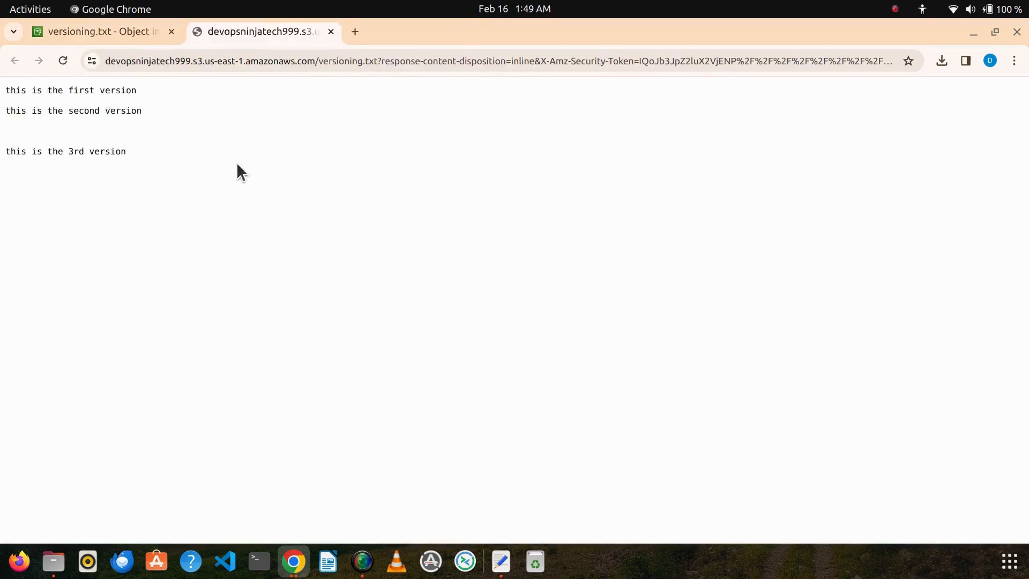
drag(3, 90, 172, 151)
drag(107, 151, 331, 37)
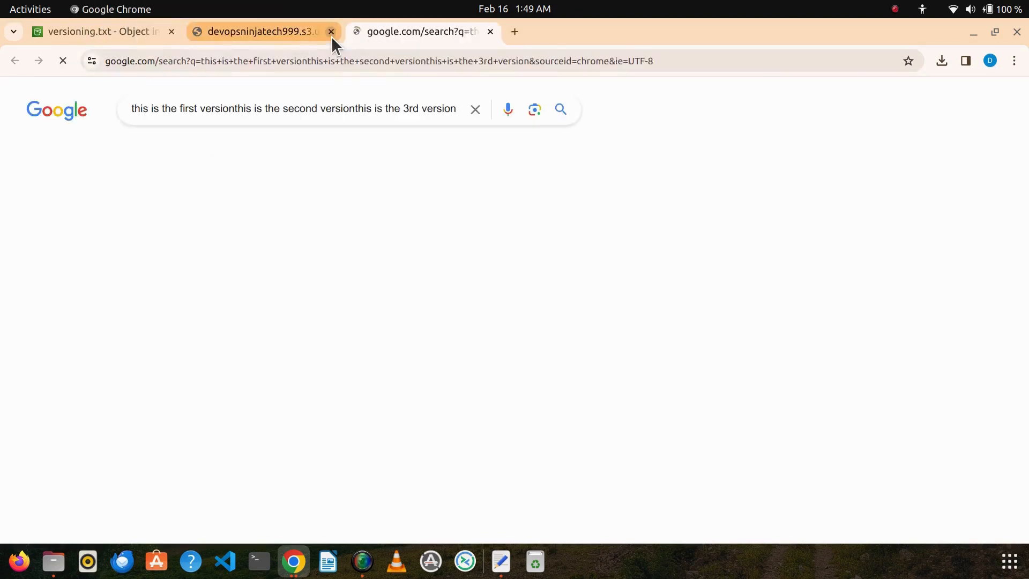
click(489, 31)
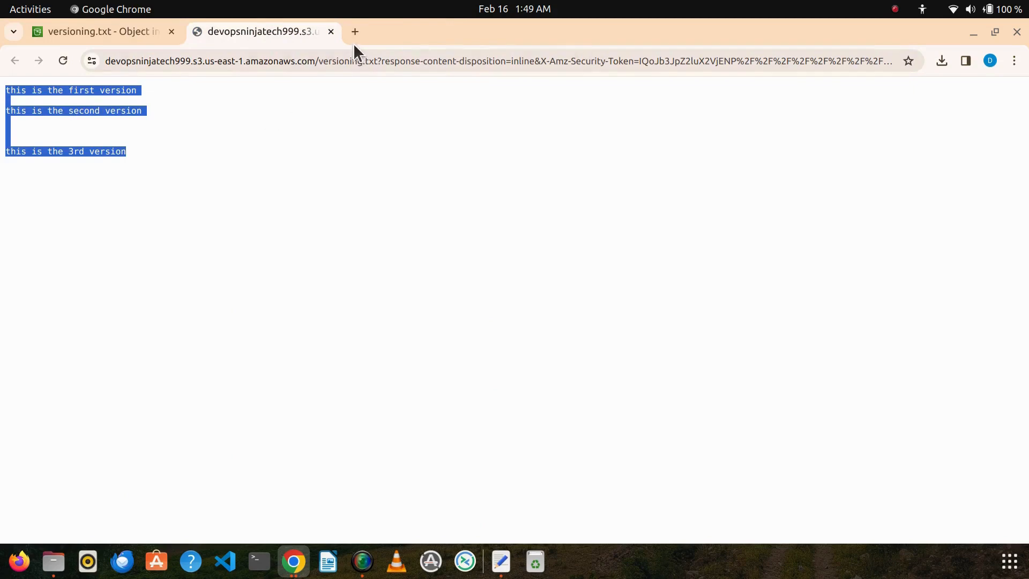
click(272, 95)
click(331, 33)
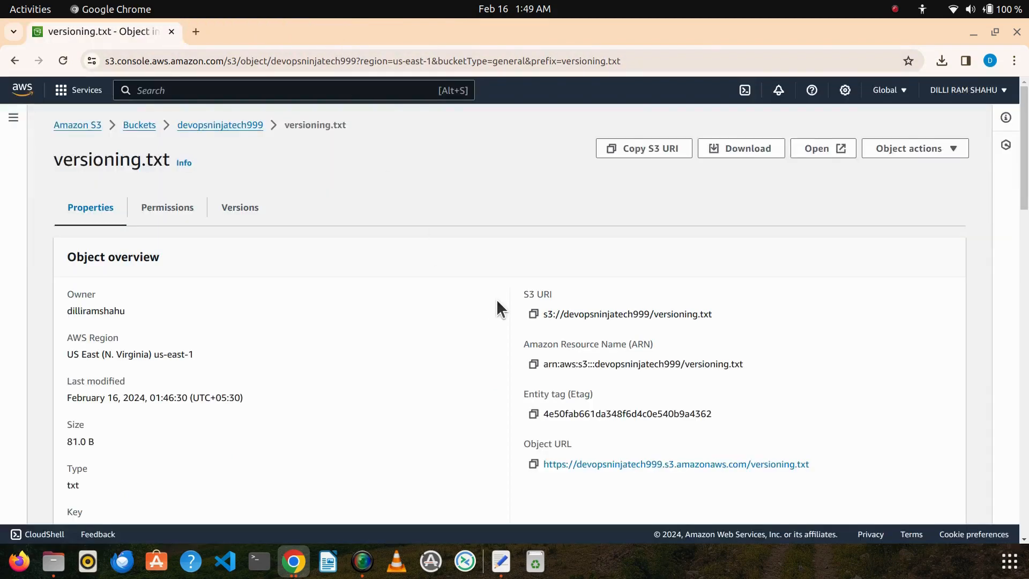
Empty the devopsninjatech999 bucket, confirming with the text "permanently delete", and exit the status page to the bucket list
click(144, 127)
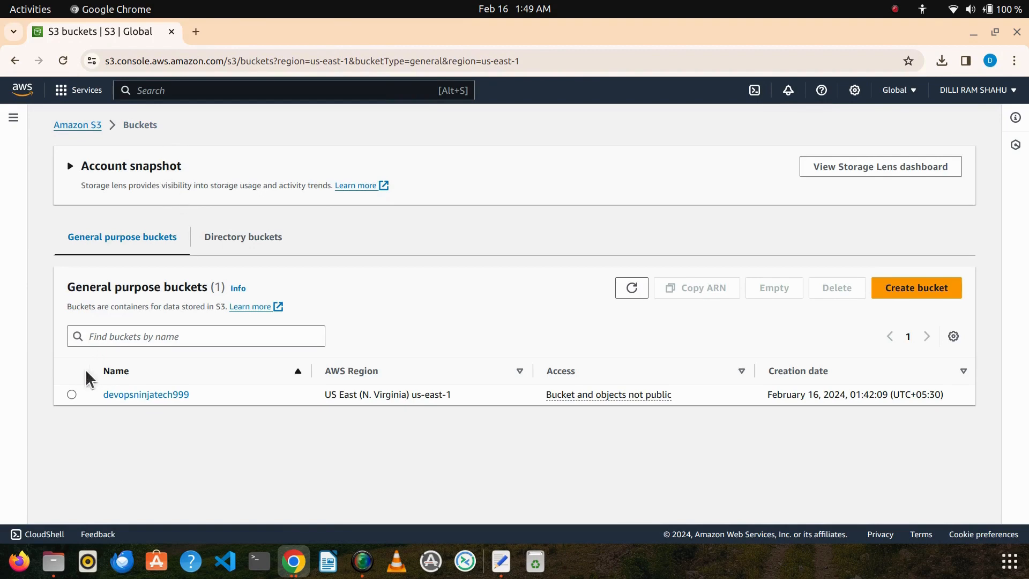
click(71, 394)
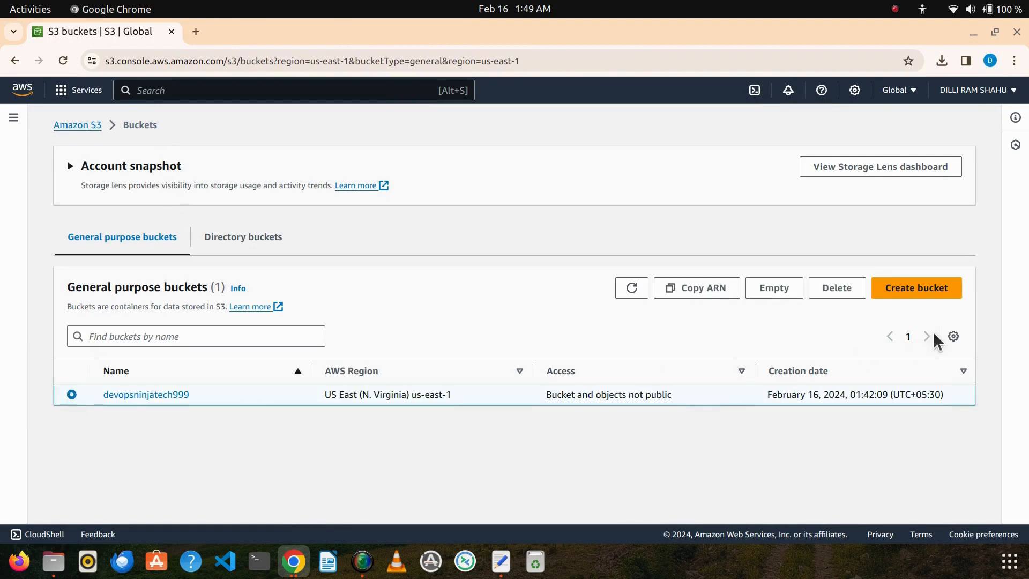
click(846, 290)
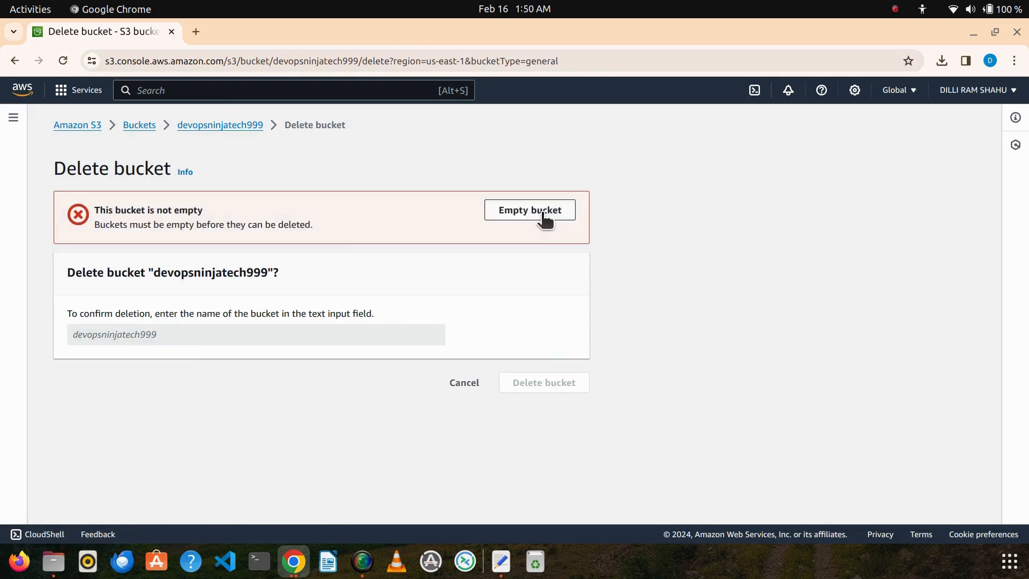
click(542, 212)
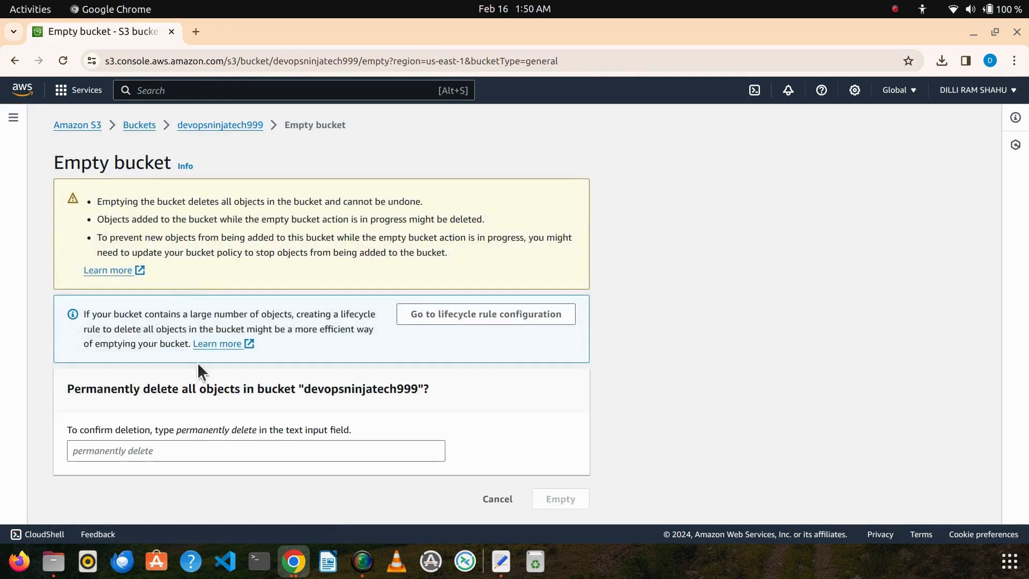
drag(177, 430, 208, 430)
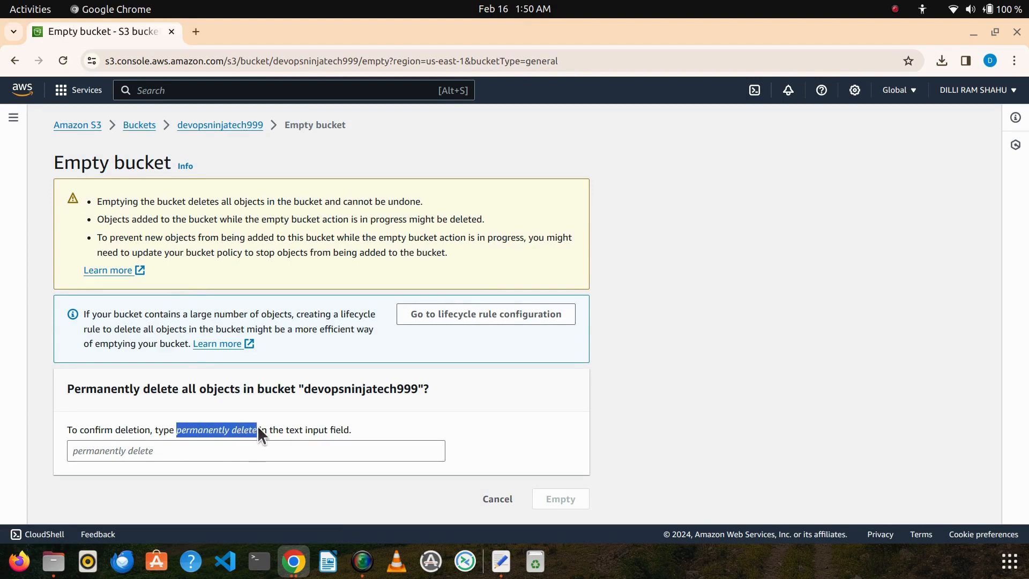
click(244, 455)
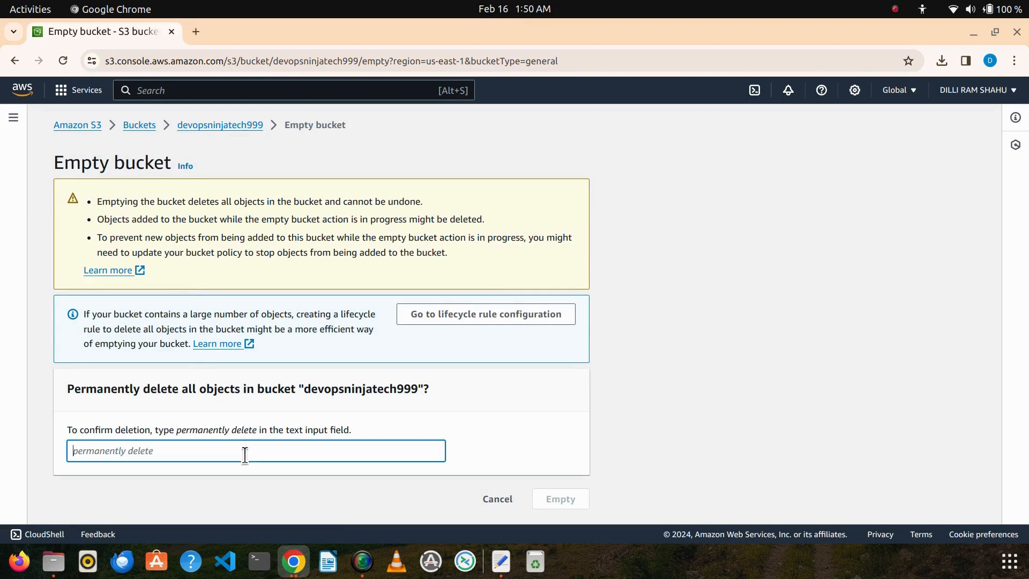
text(permanently delete)
key(BackSpace)
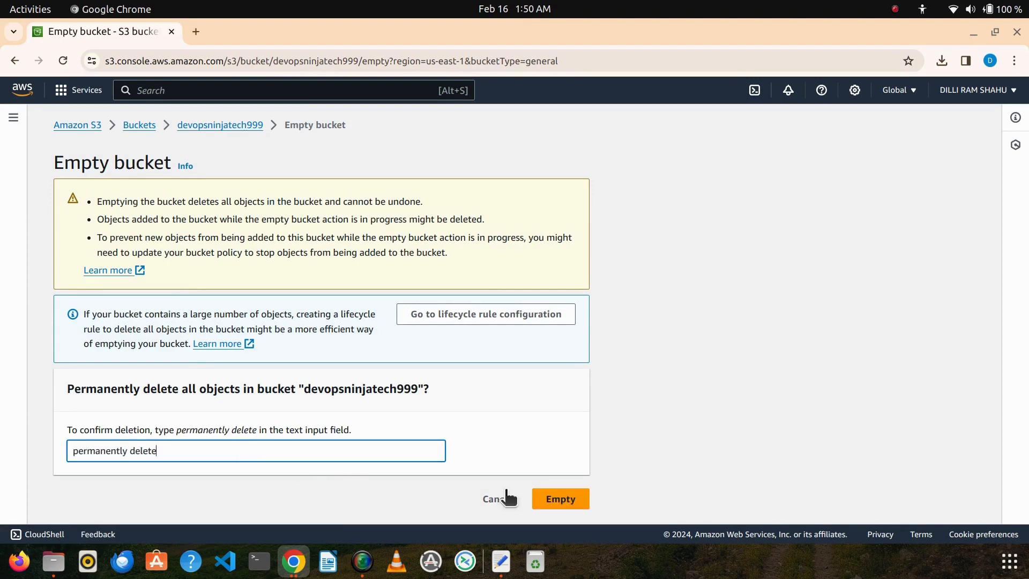
click(588, 498)
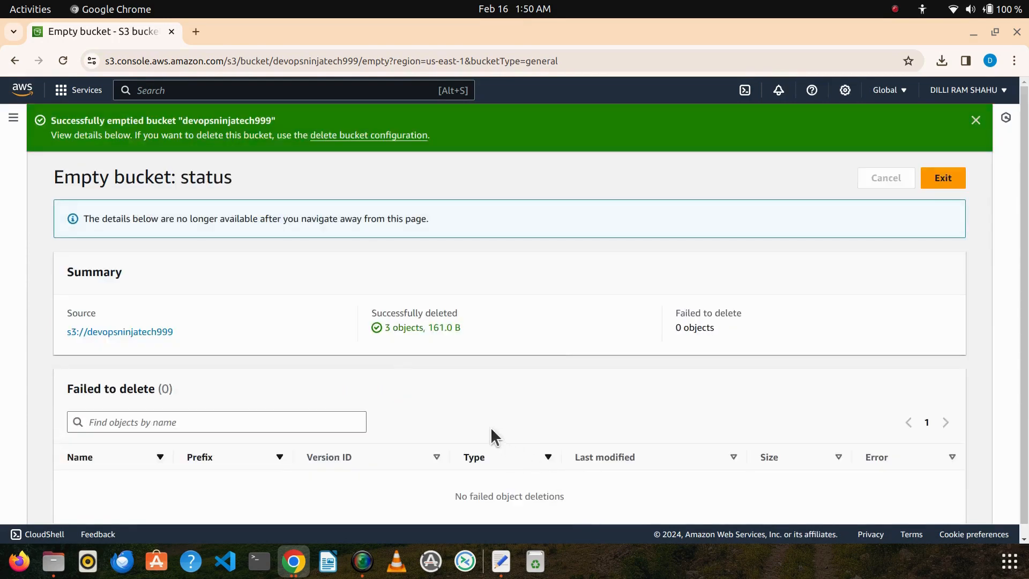
click(948, 179)
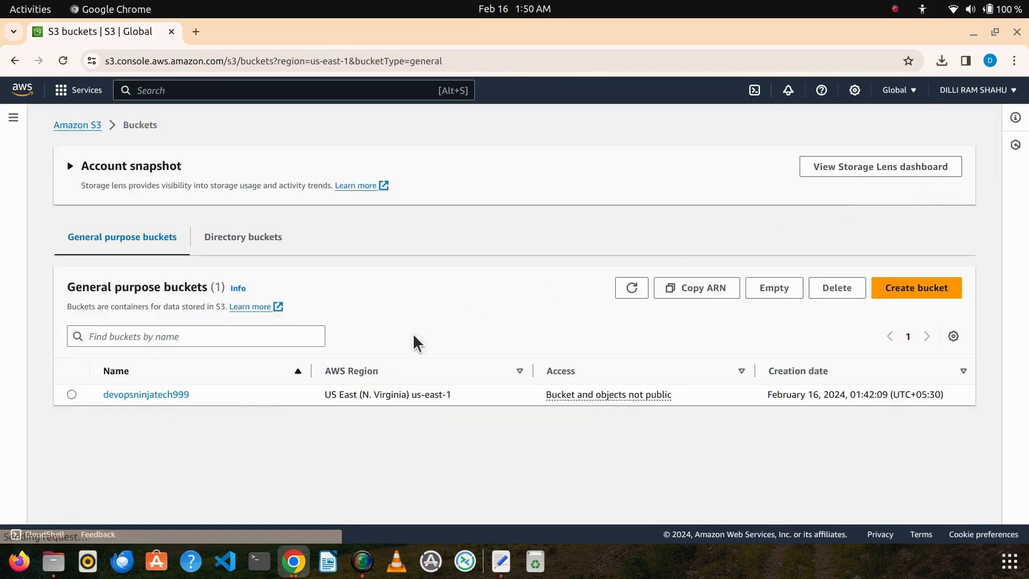
Delete the emptied devopsninjatech999 bucket, entering its name "devopsninjatech999" as confirmation
click(72, 395)
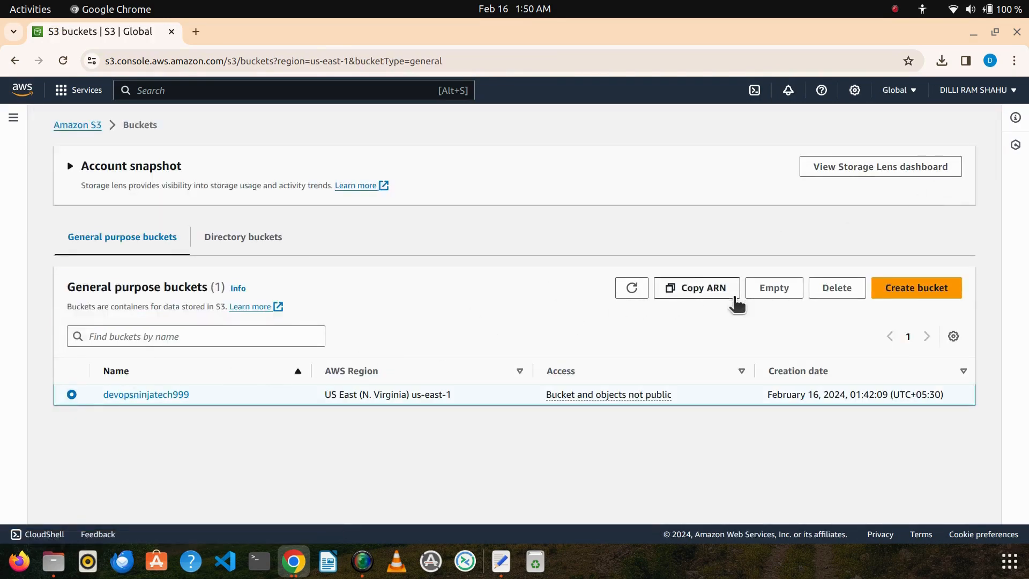
click(827, 293)
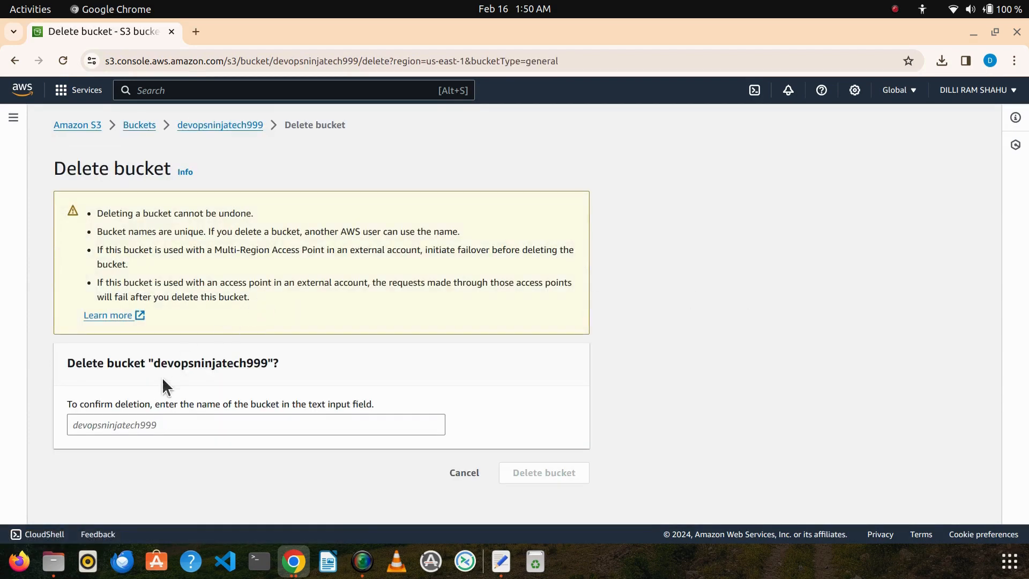
drag(156, 366, 264, 366)
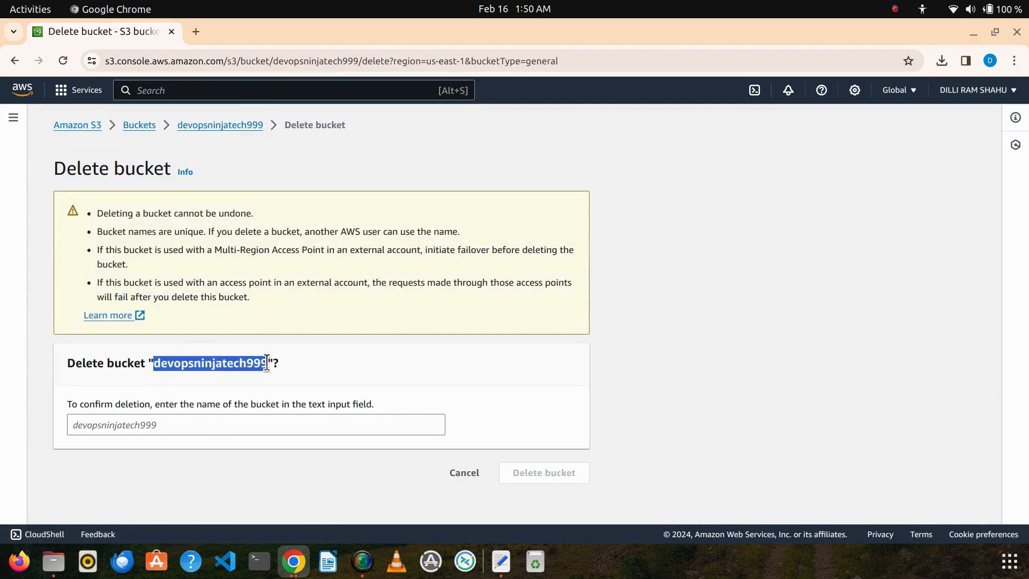
click(259, 428)
text(devopsninjatech999)
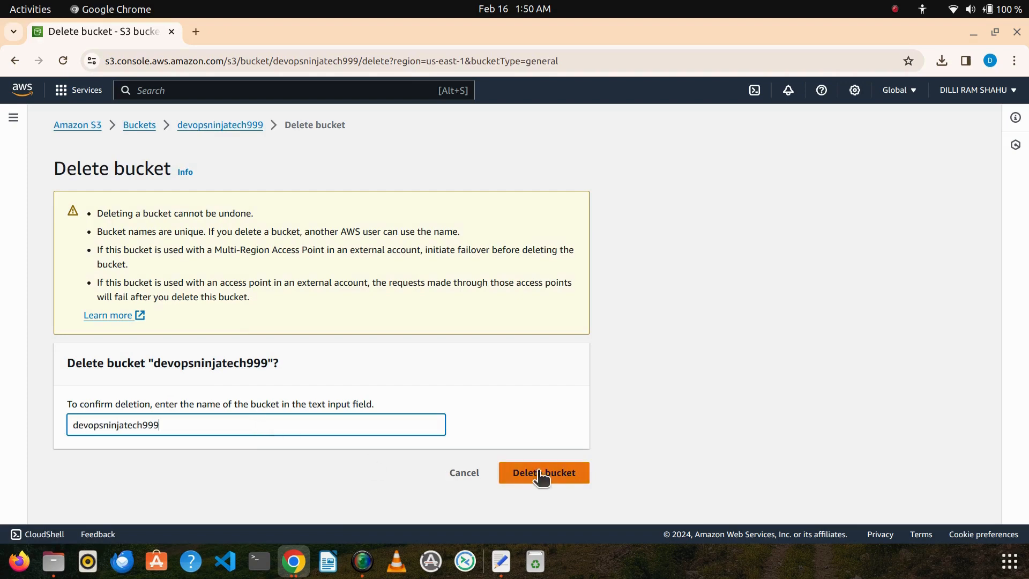
click(544, 472)
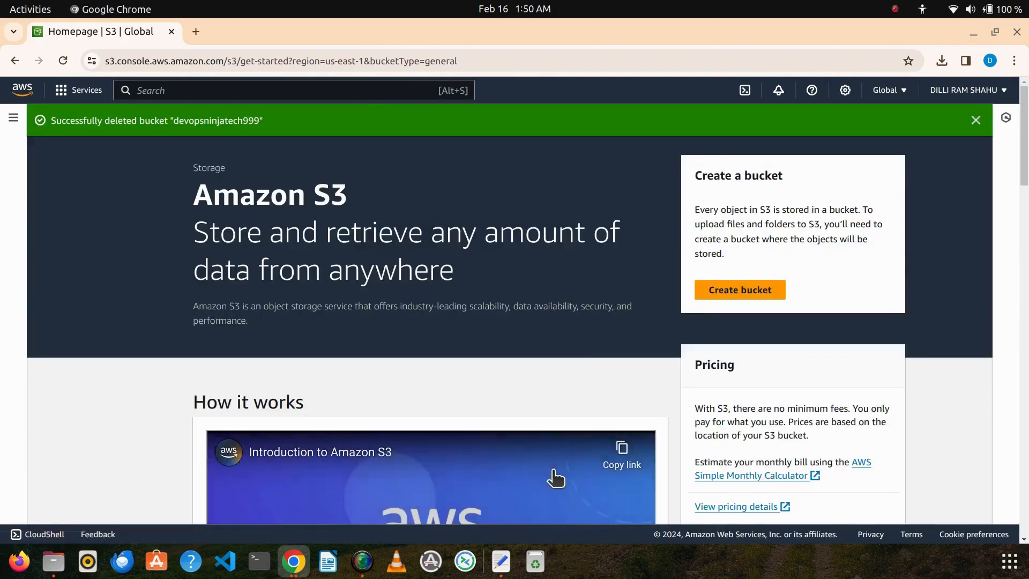
click(904, 8)
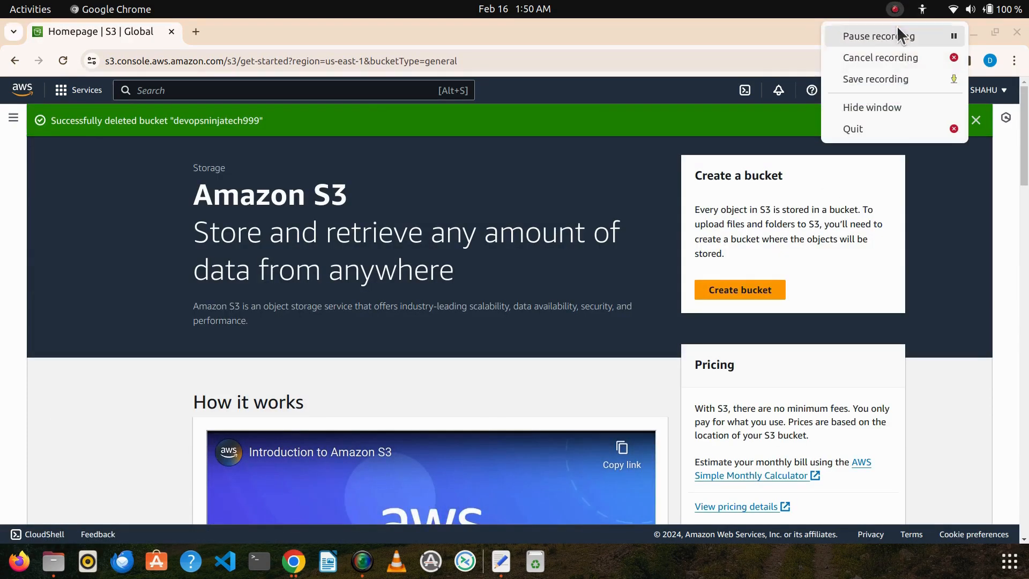